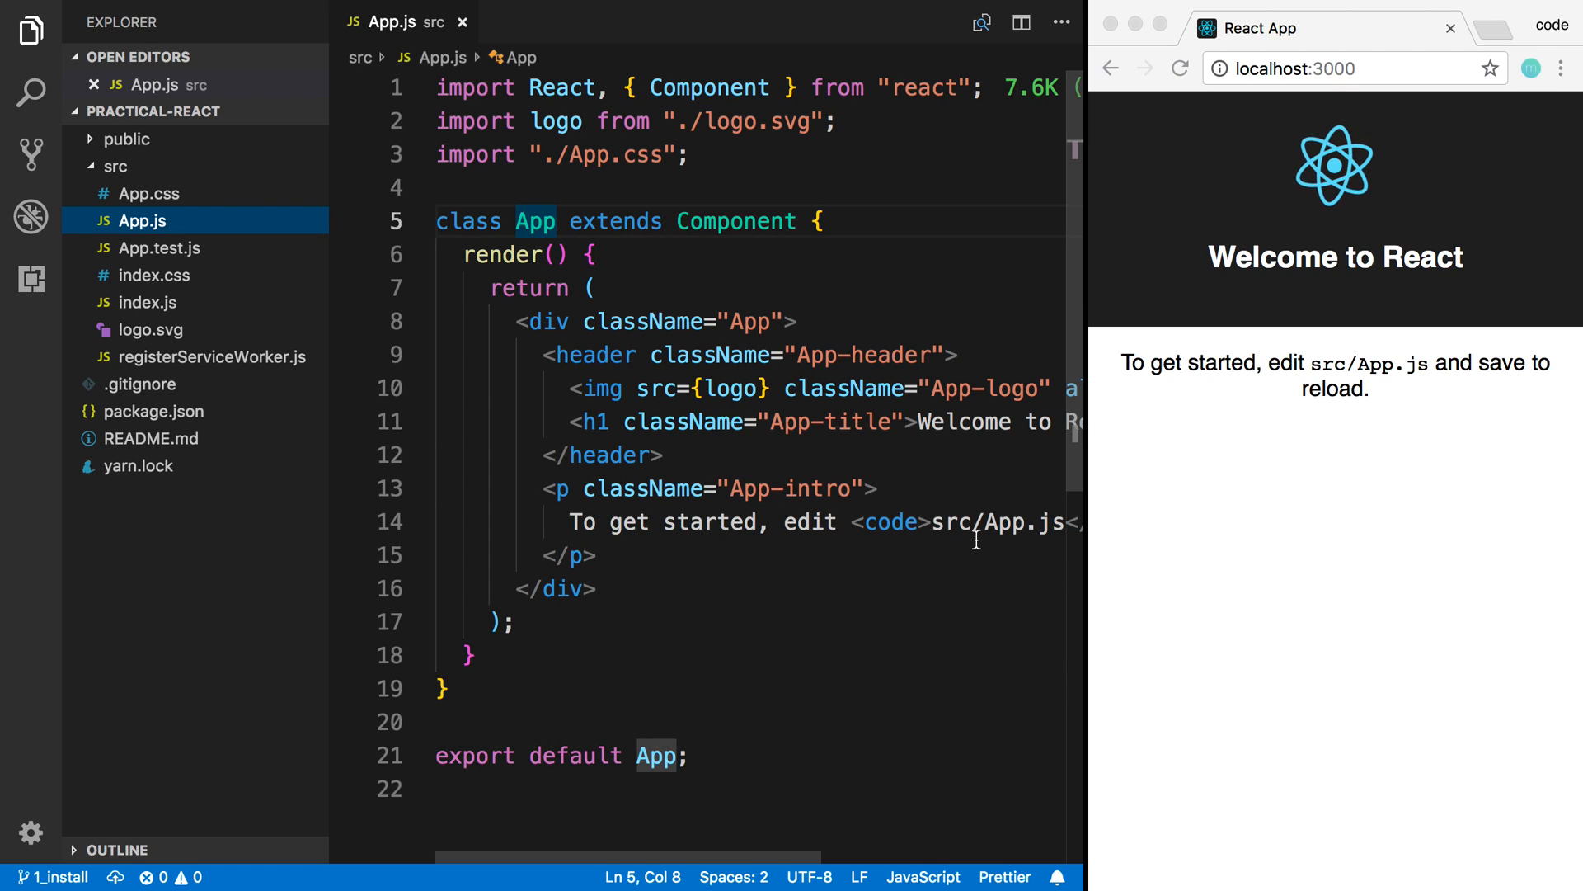
# Check the running React app, then hide the Explorer sidebar to widen App.js
pyautogui.click(1252, 513)
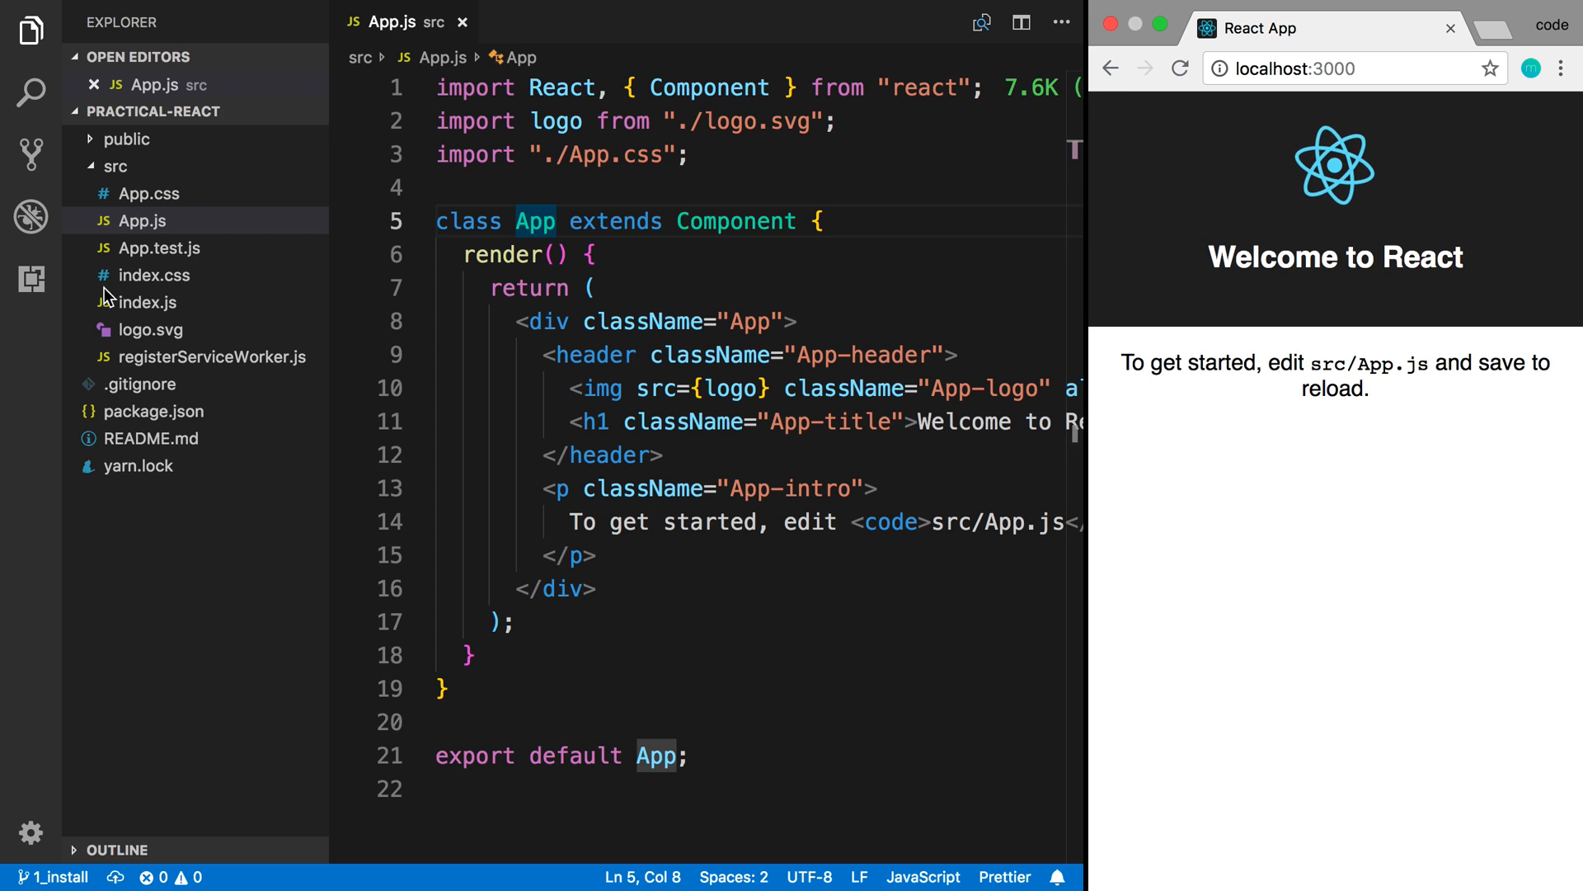
pyautogui.click(34, 47)
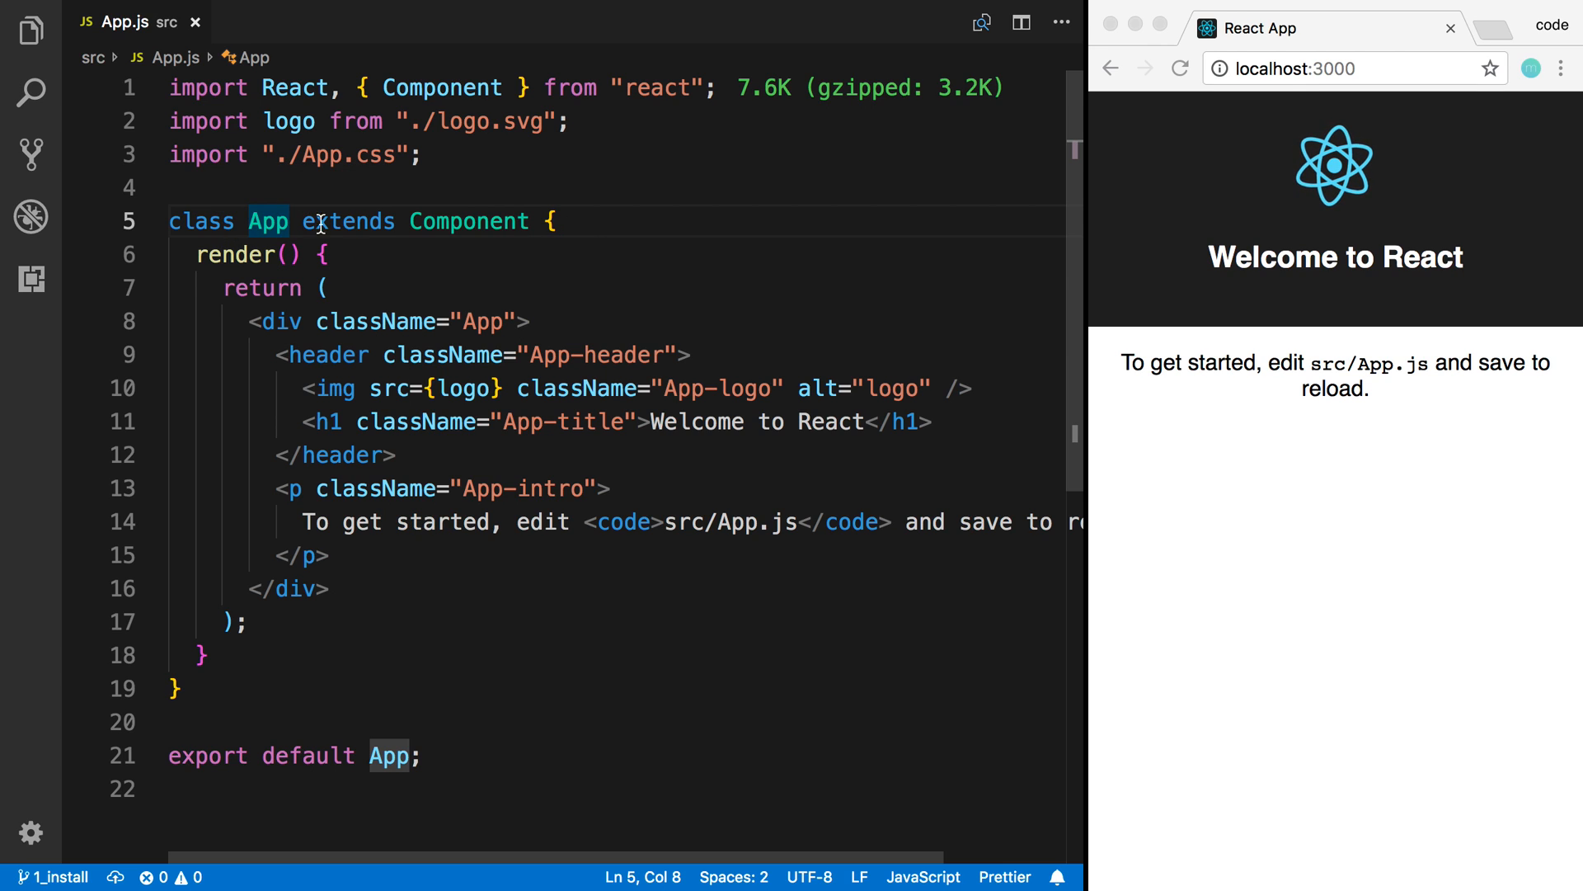
pyautogui.click(461, 227)
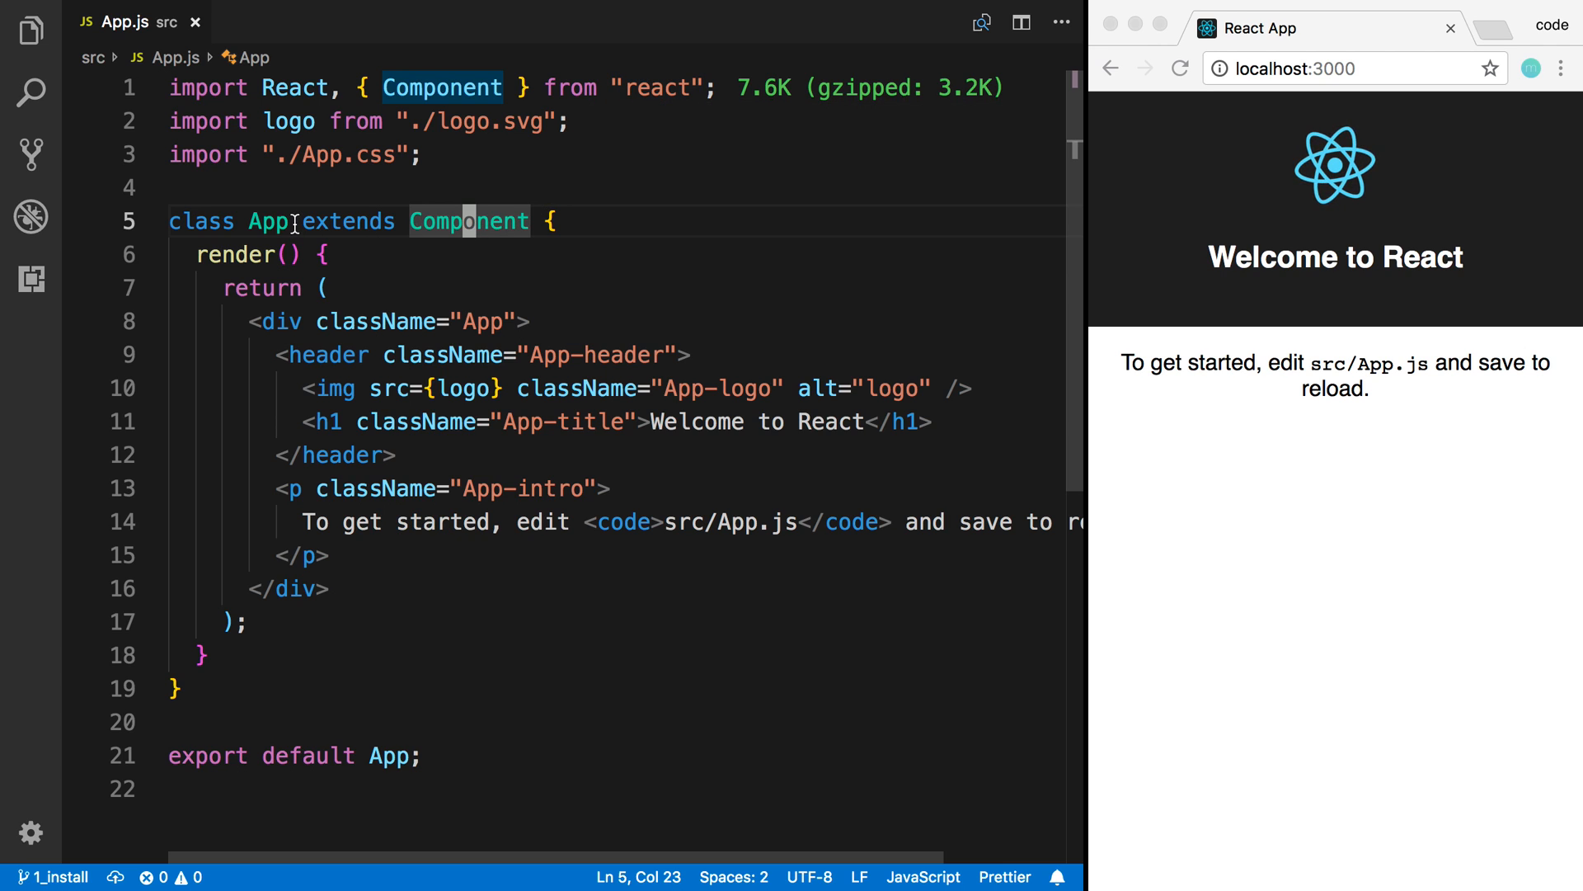
pyautogui.press('Left')
pyautogui.press('Left')
pyautogui.press('Left')
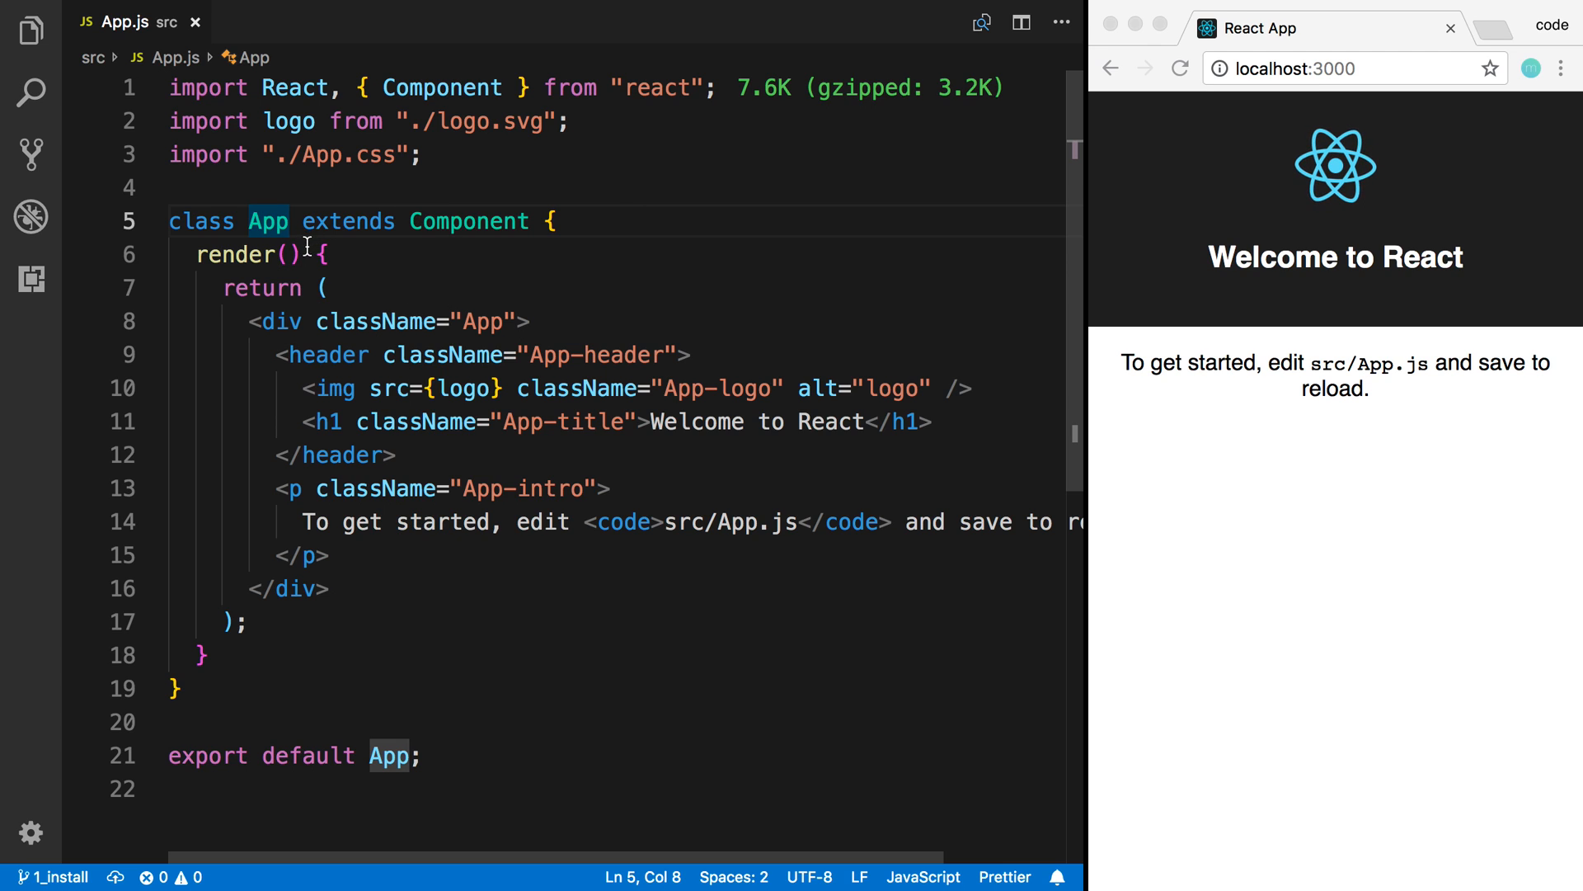
pyautogui.moveTo(235, 256)
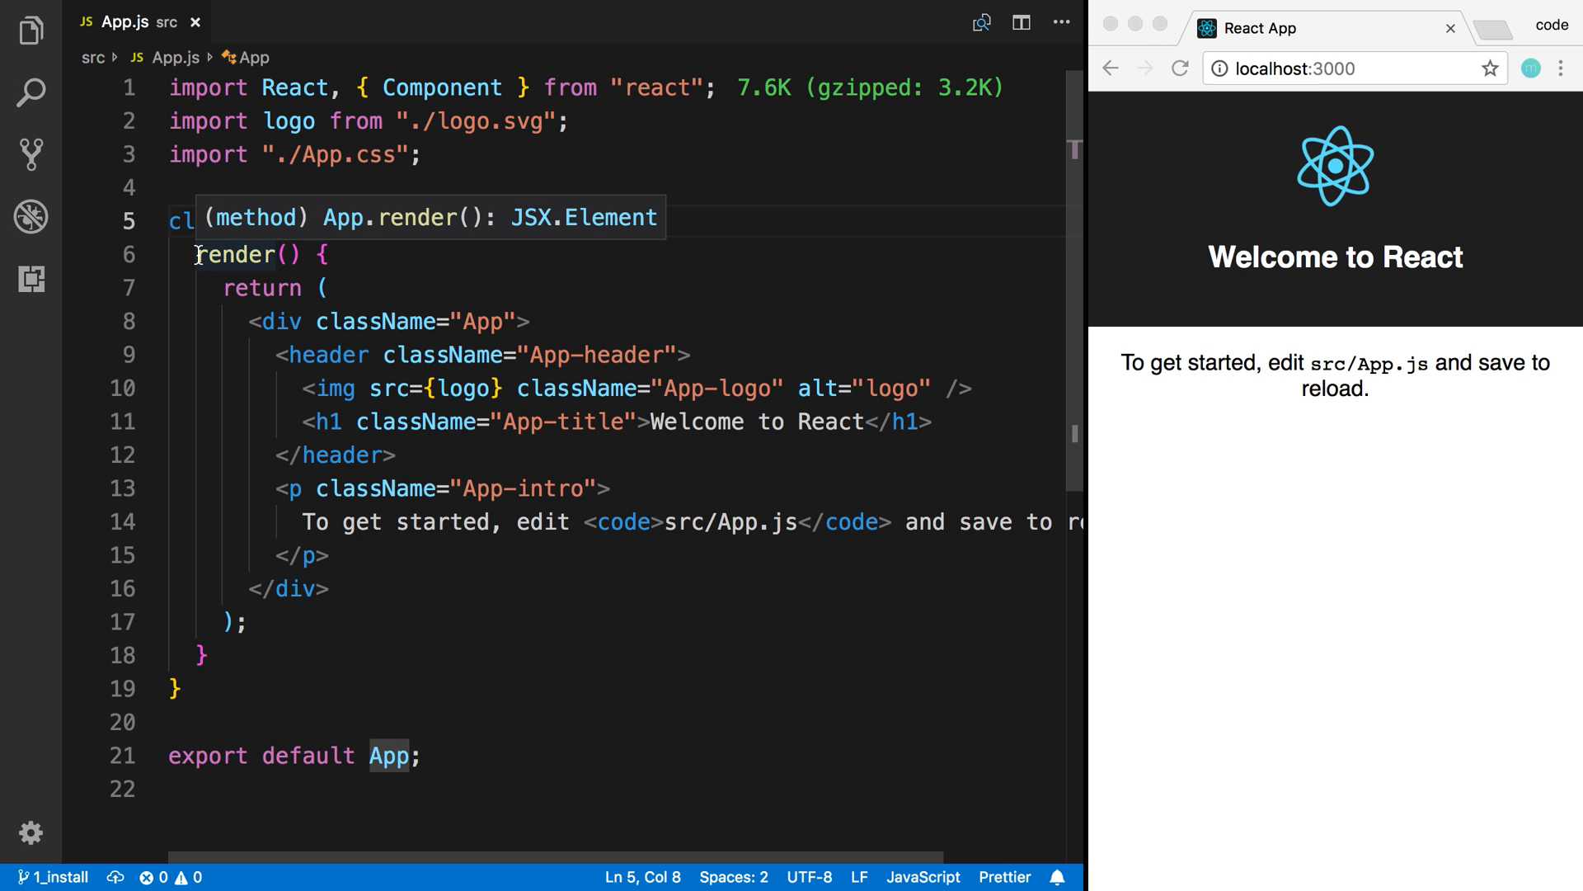
# Review App's render method, selecting its returned div JSX and deselecting again
pyautogui.click(196, 256)
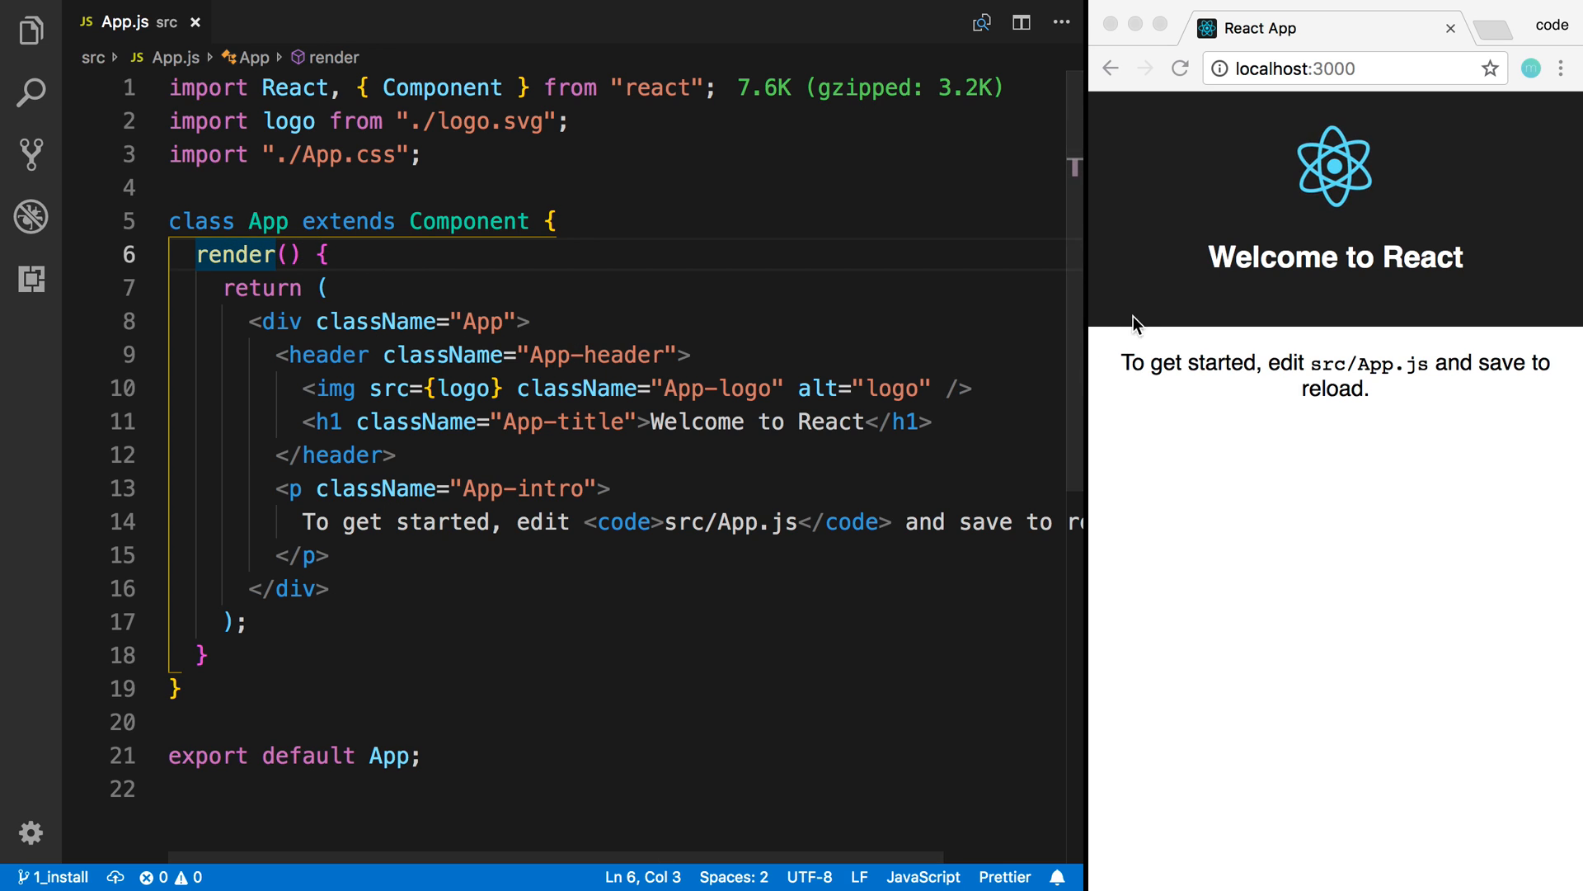
pyautogui.click(248, 320)
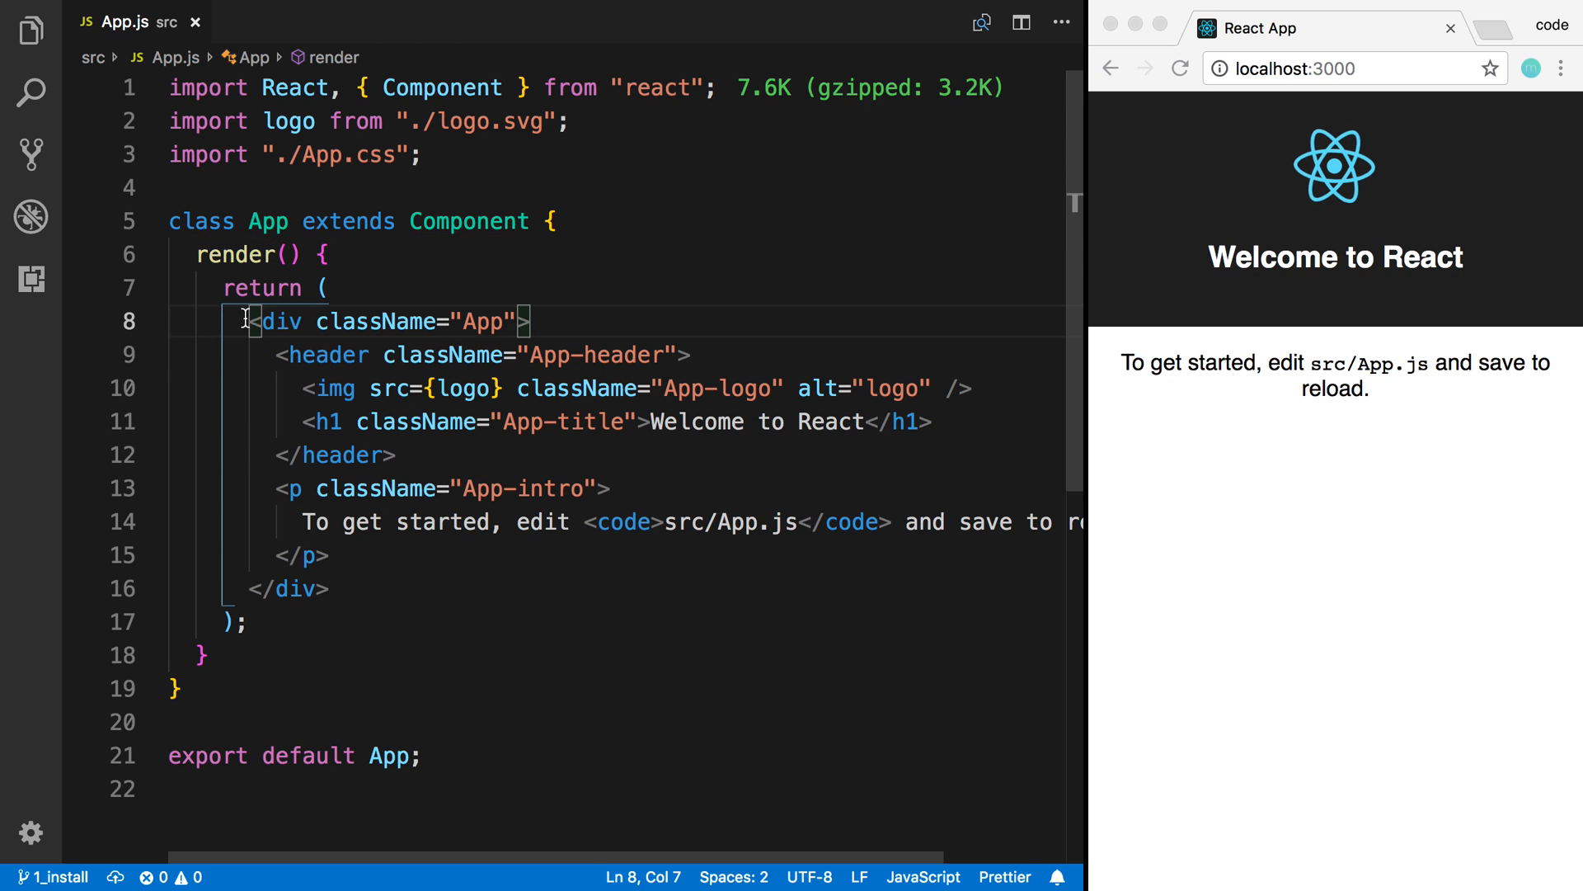
pyautogui.moveTo(247, 321); pyautogui.dragTo(356, 580)
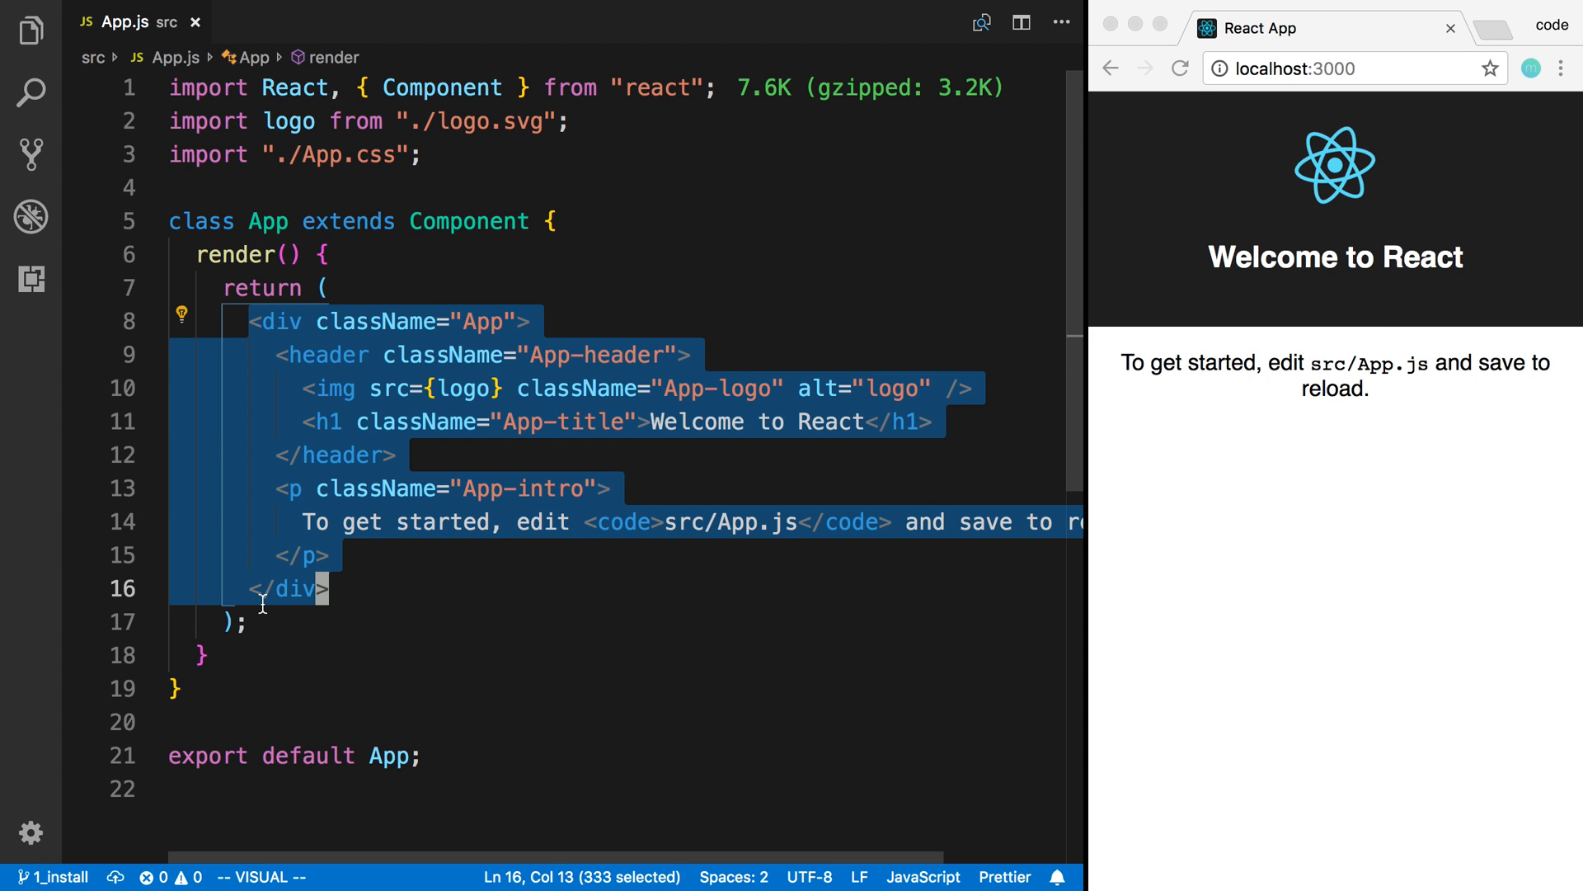
pyautogui.click(413, 589)
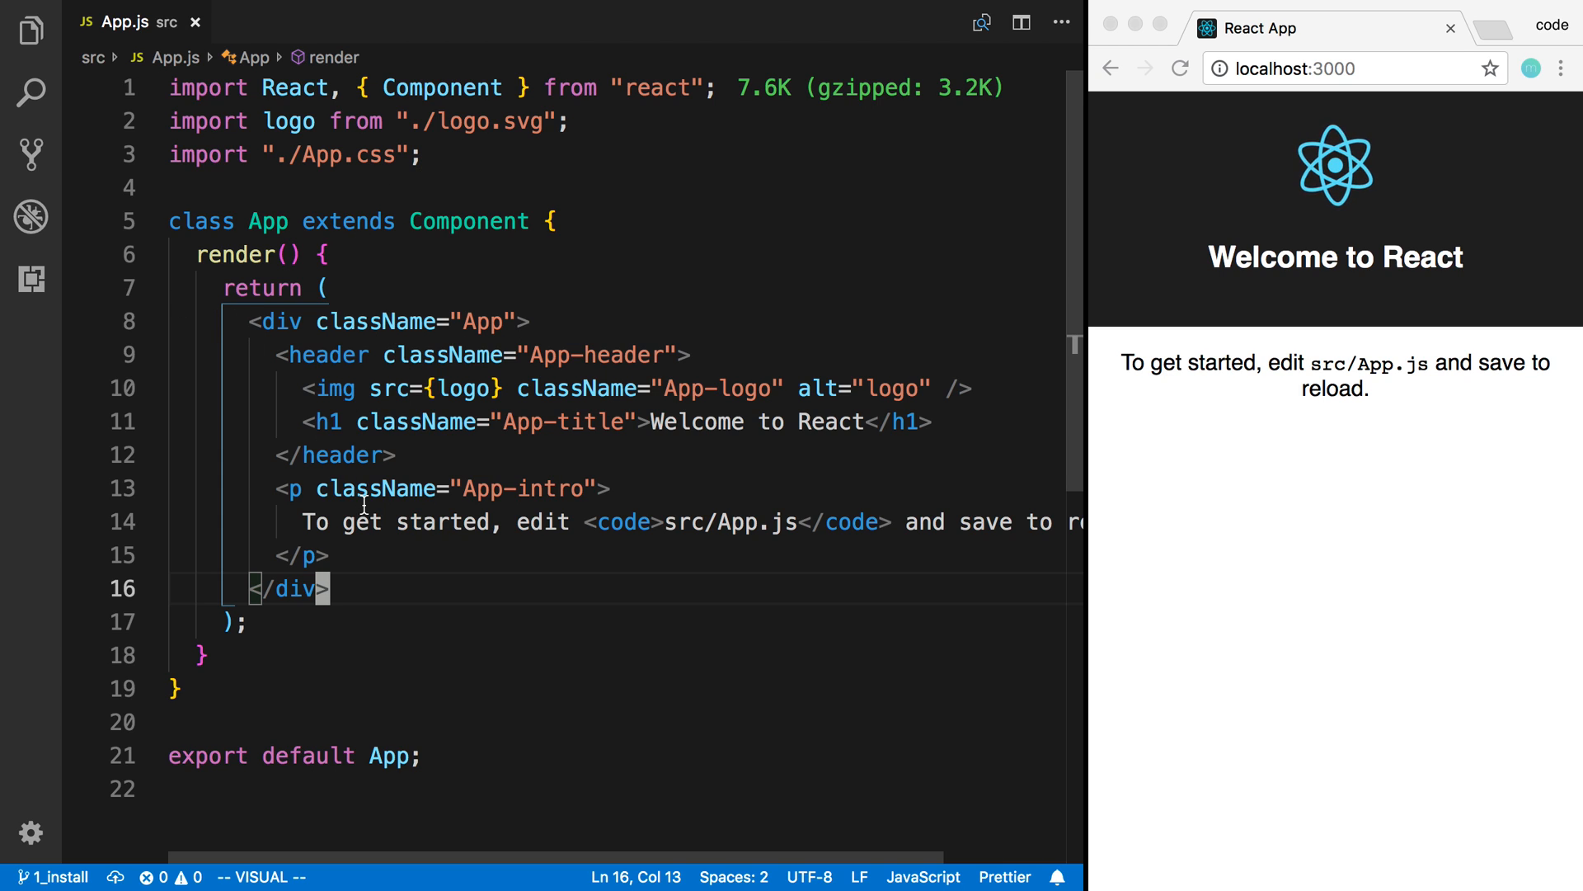
# Add a Header class extending Component below the imports
pyautogui.click(423, 158)
pyautogui.press('o')
pyautogui.press('Return')
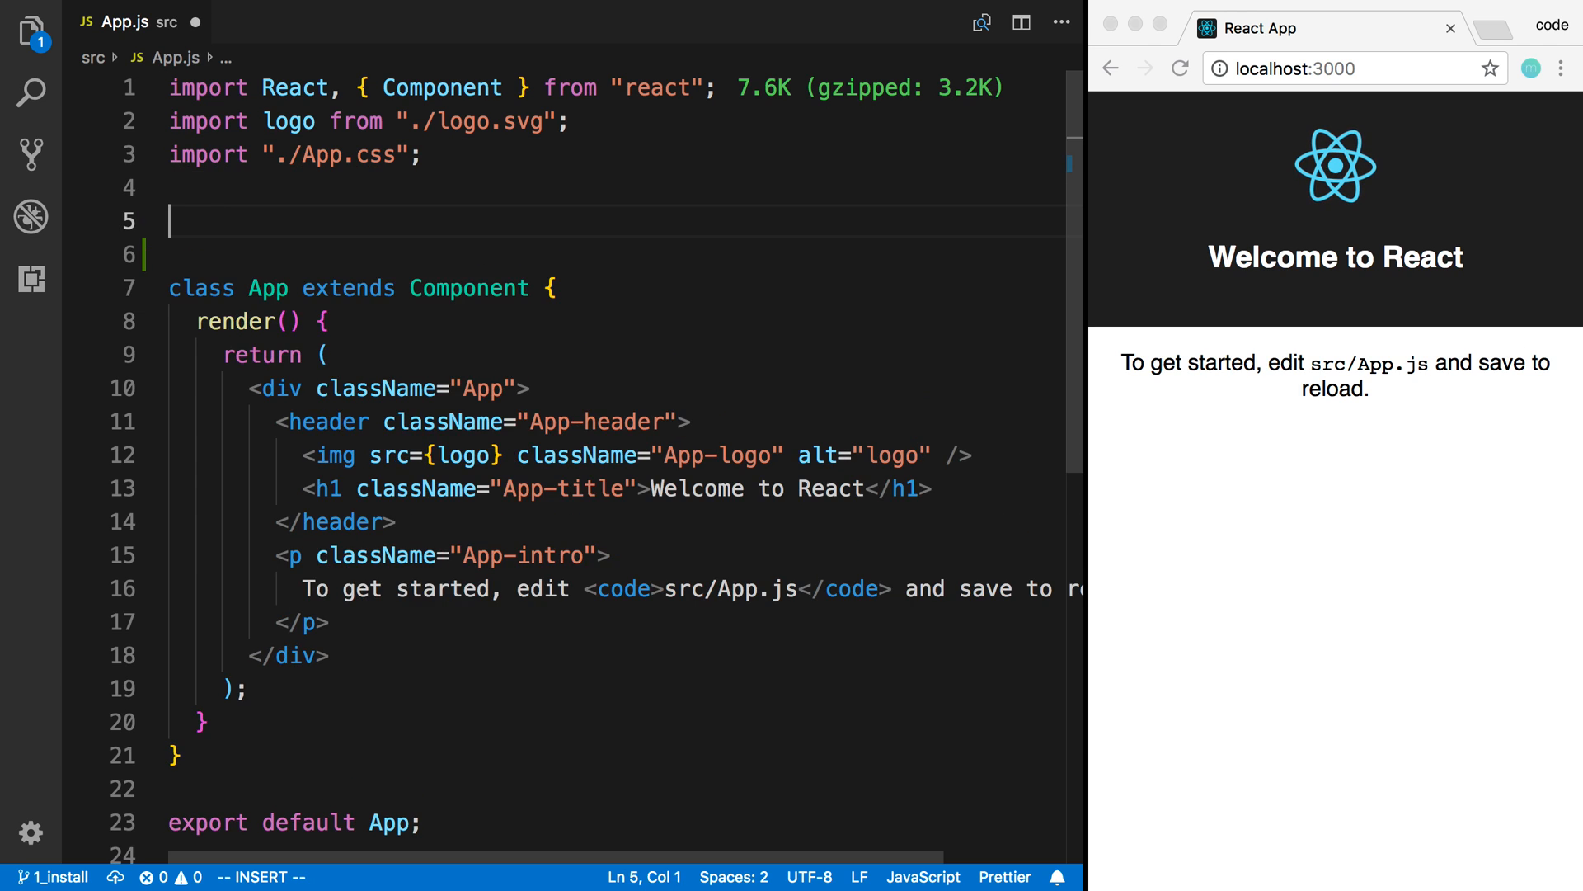
pyautogui.write('class Hea')
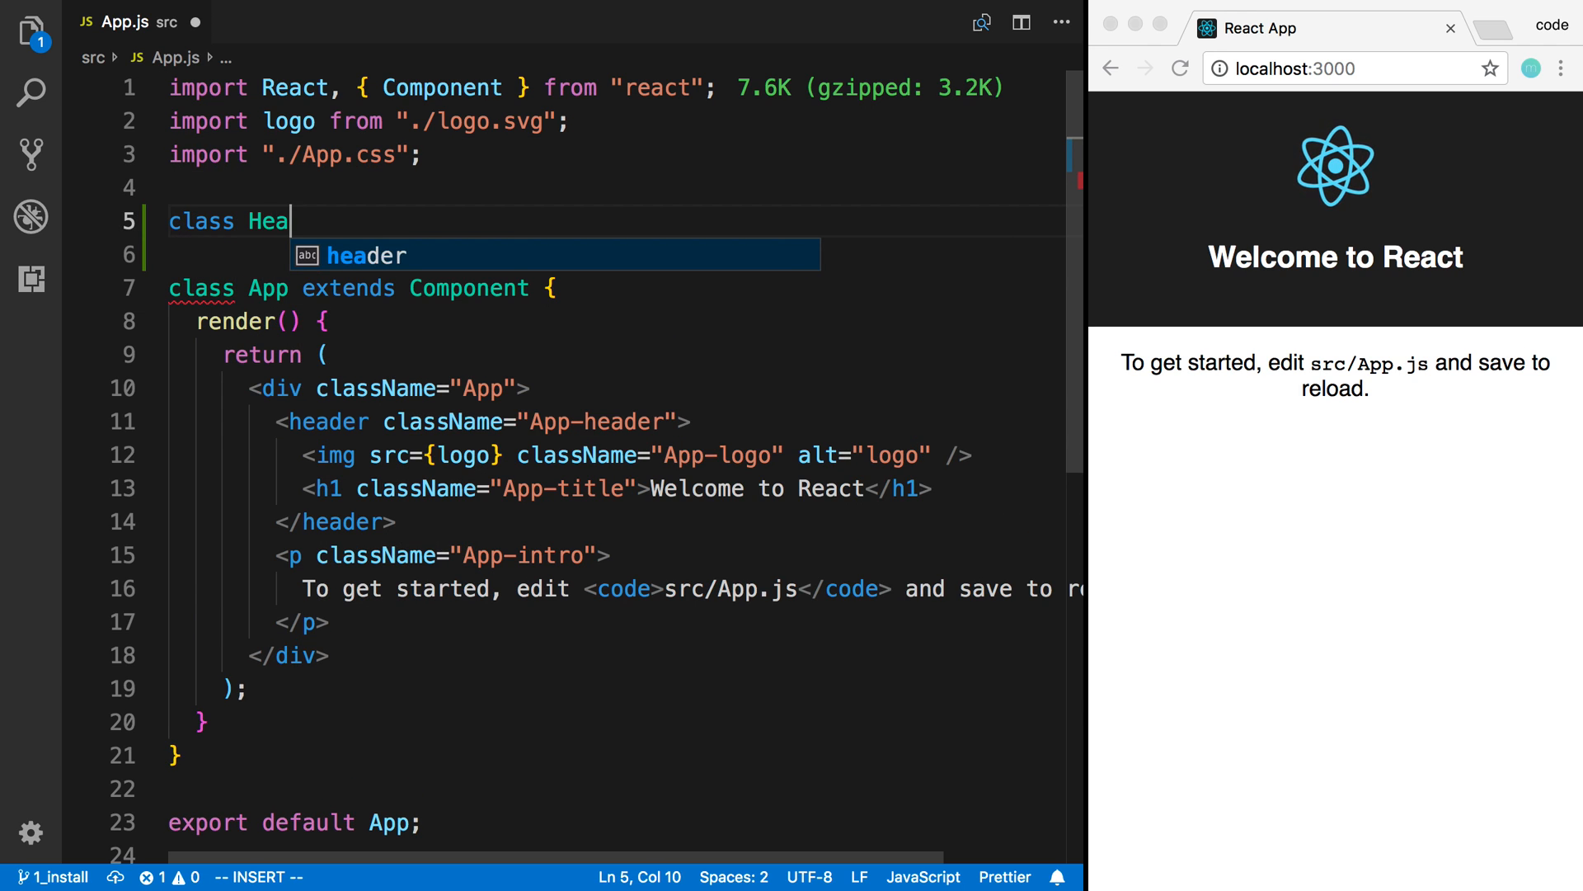
pyautogui.write('der extends C')
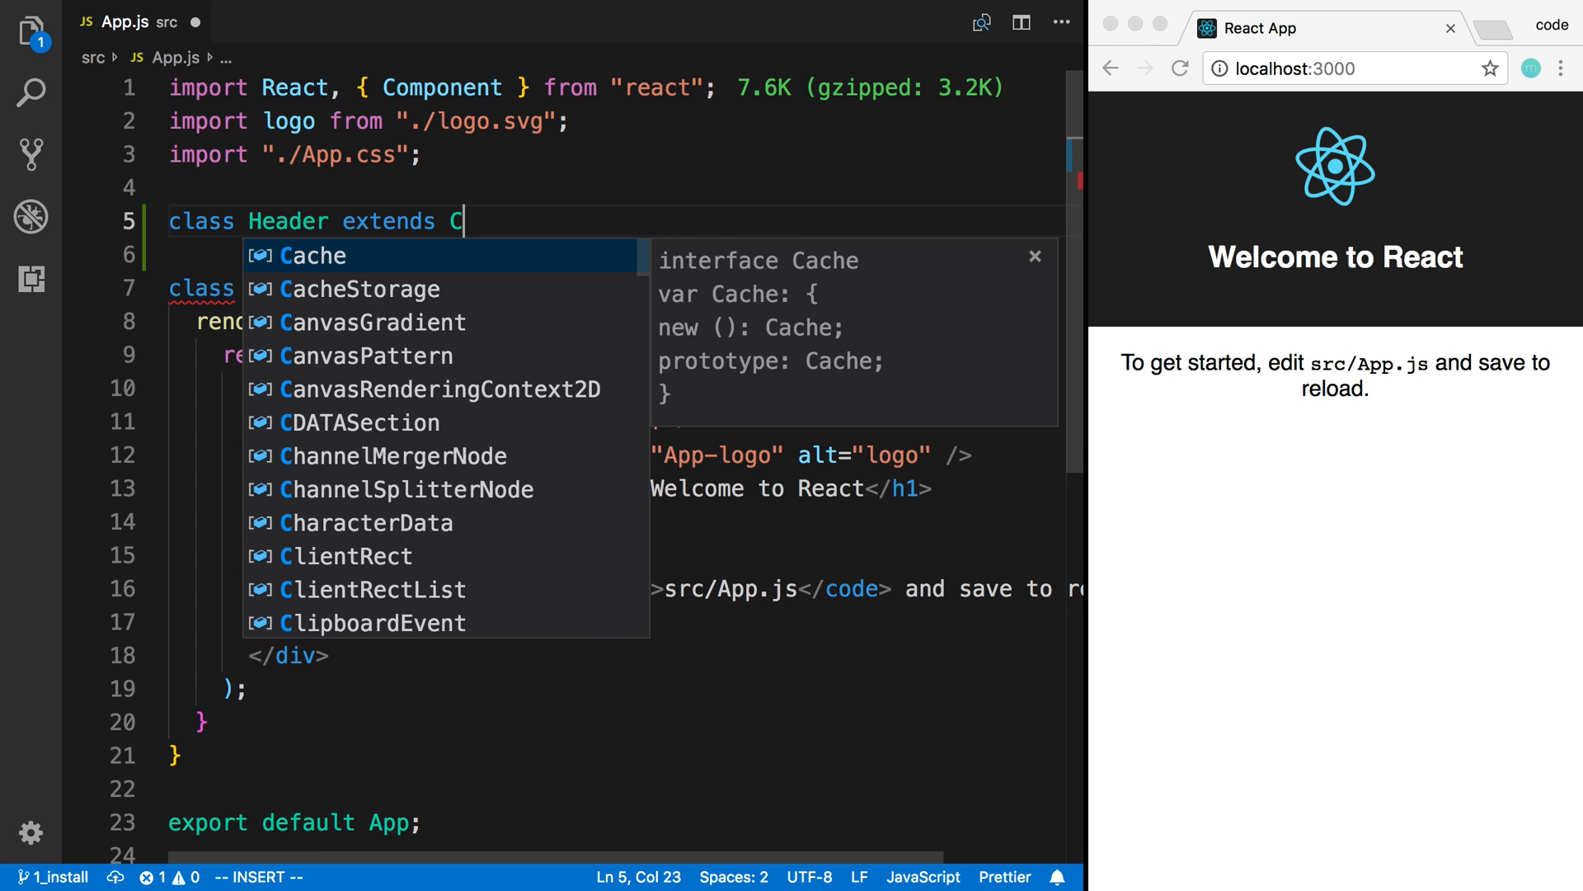
pyautogui.write('omponent {')
pyautogui.press('Return')
pyautogui.press('Escape')
pyautogui.press('k')
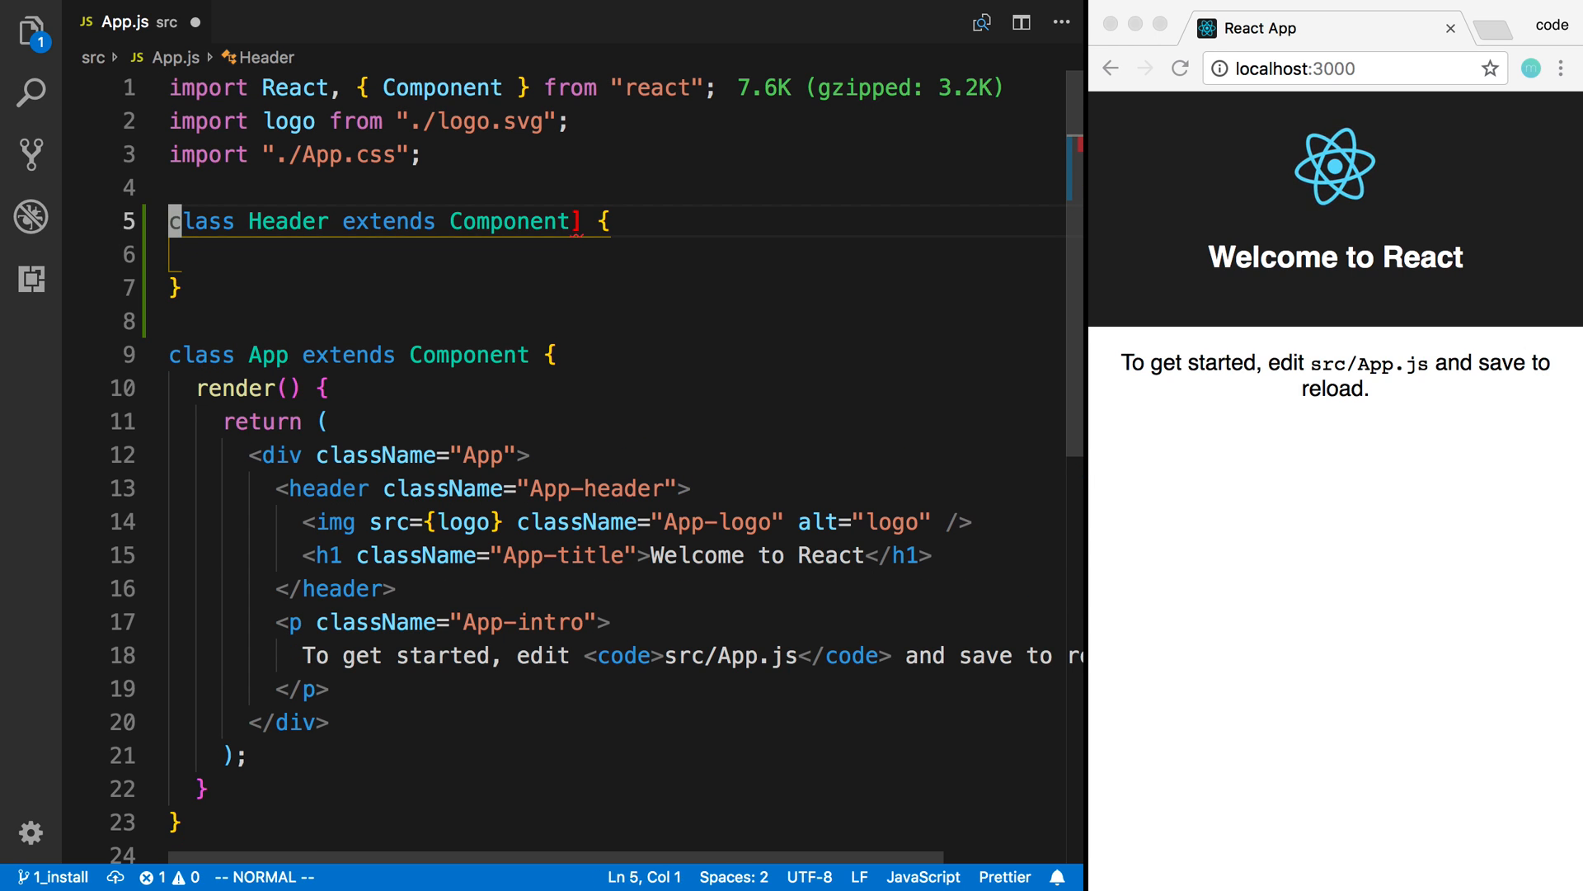
pyautogui.press('w')
pyautogui.press('w')
pyautogui.press('w')
pyautogui.press('w')
pyautogui.press('h')
pyautogui.press('h')
# Give Header an empty render() with return ( ) skeleton
pyautogui.press('Down')
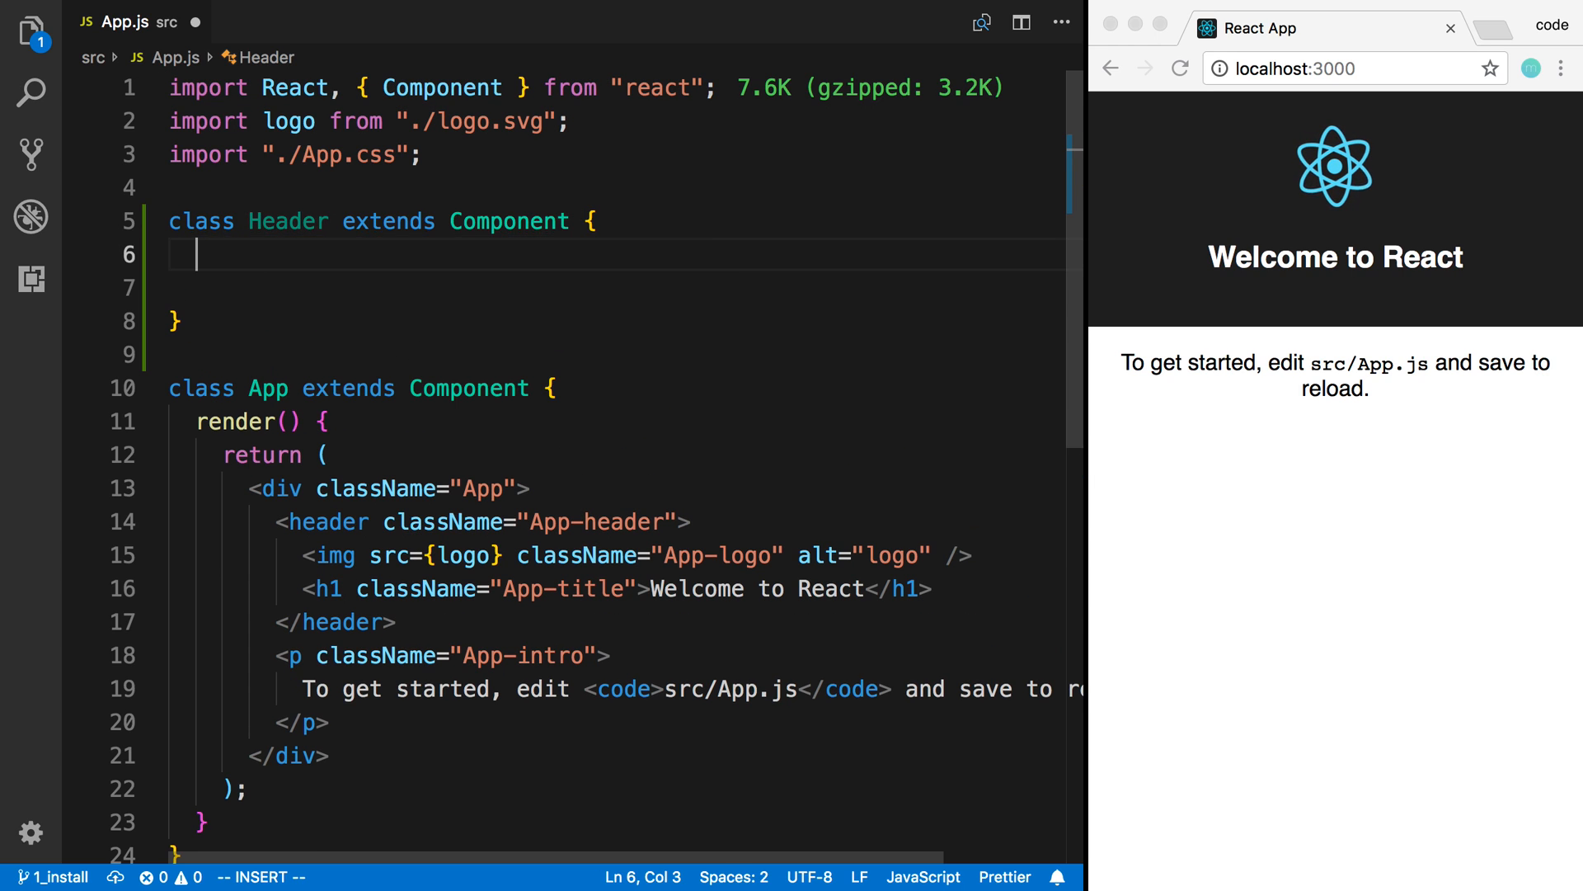
pyautogui.write('render() {')
pyautogui.press('Return')
pyautogui.write('return')
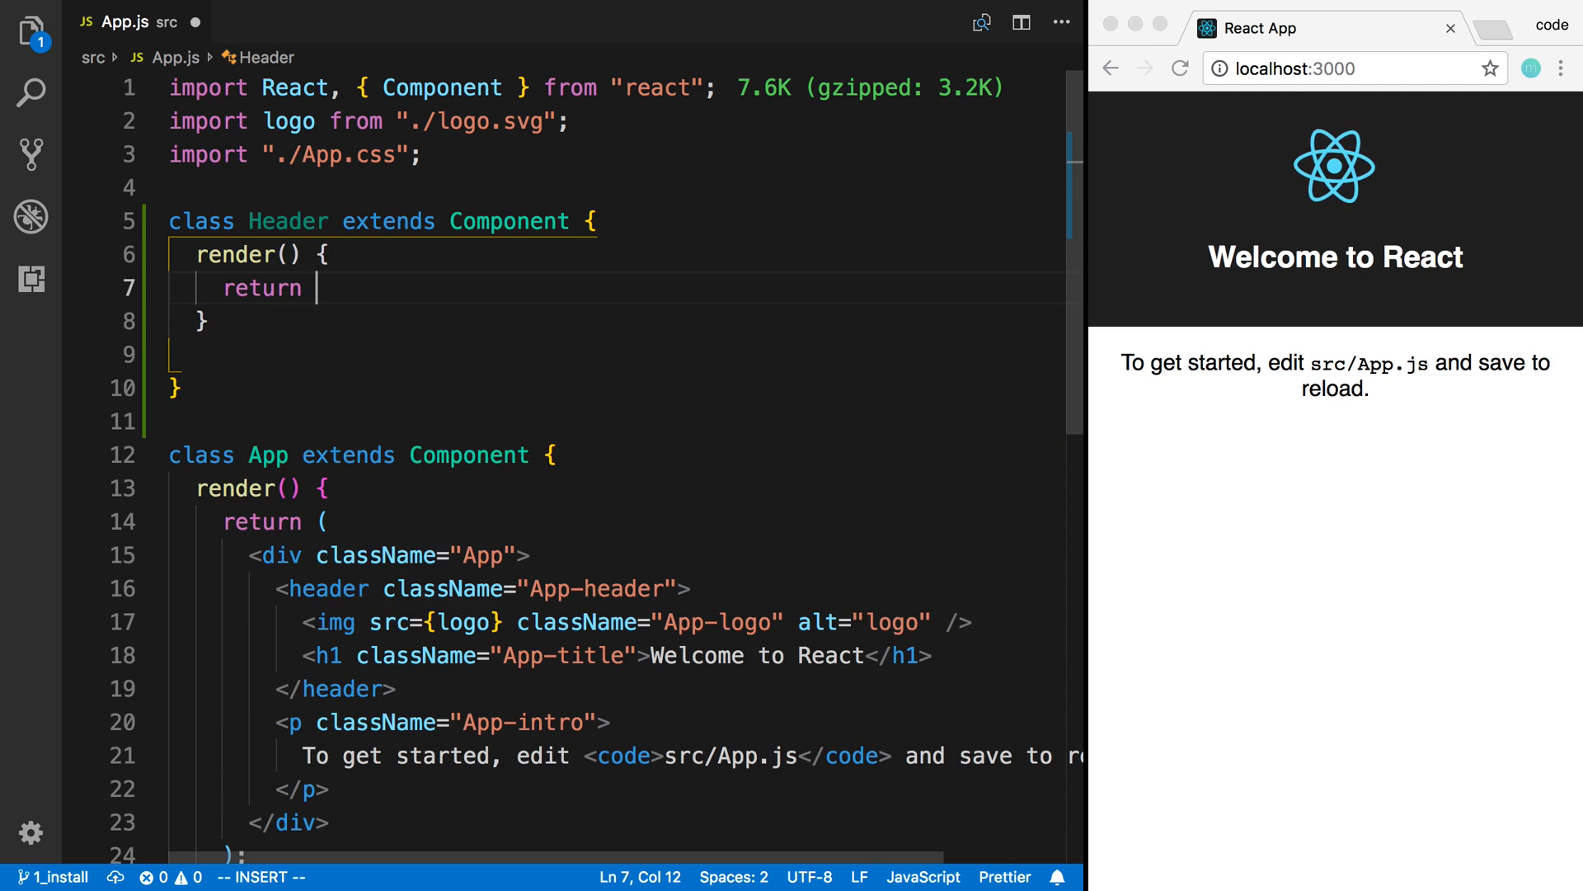
pyautogui.write(' (')
pyautogui.press('Return')
pyautogui.press('Escape')
pyautogui.press('j')
pyautogui.press('j')
pyautogui.press('j')
pyautogui.press('d')
pyautogui.press('d')
pyautogui.press('k')
pyautogui.press('k')
pyautogui.press('k')
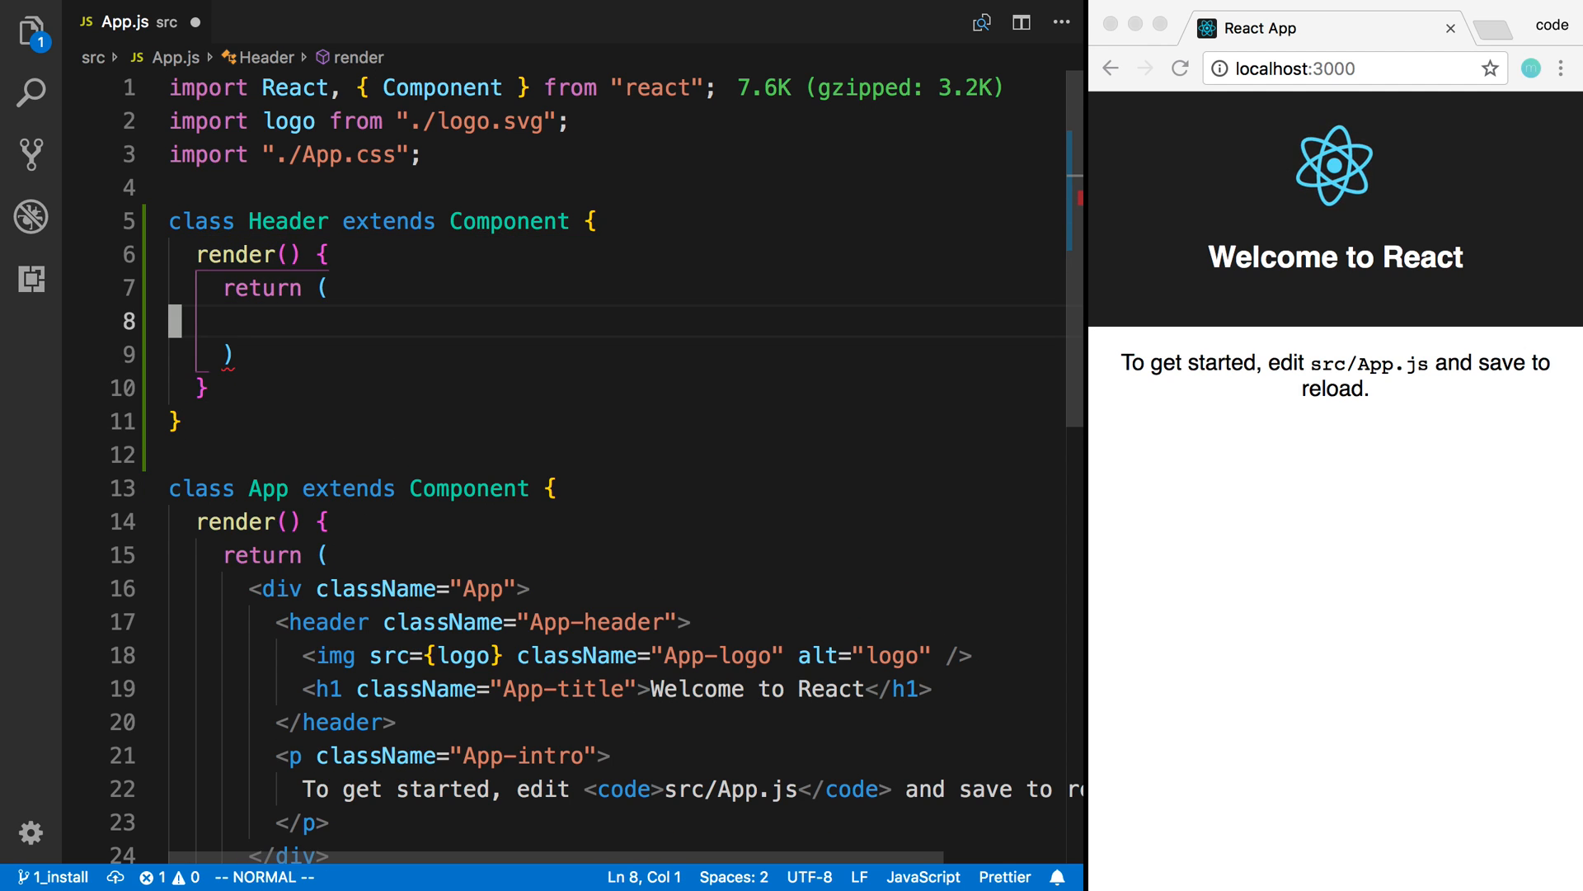
pyautogui.scroll(-2, 425, 413)
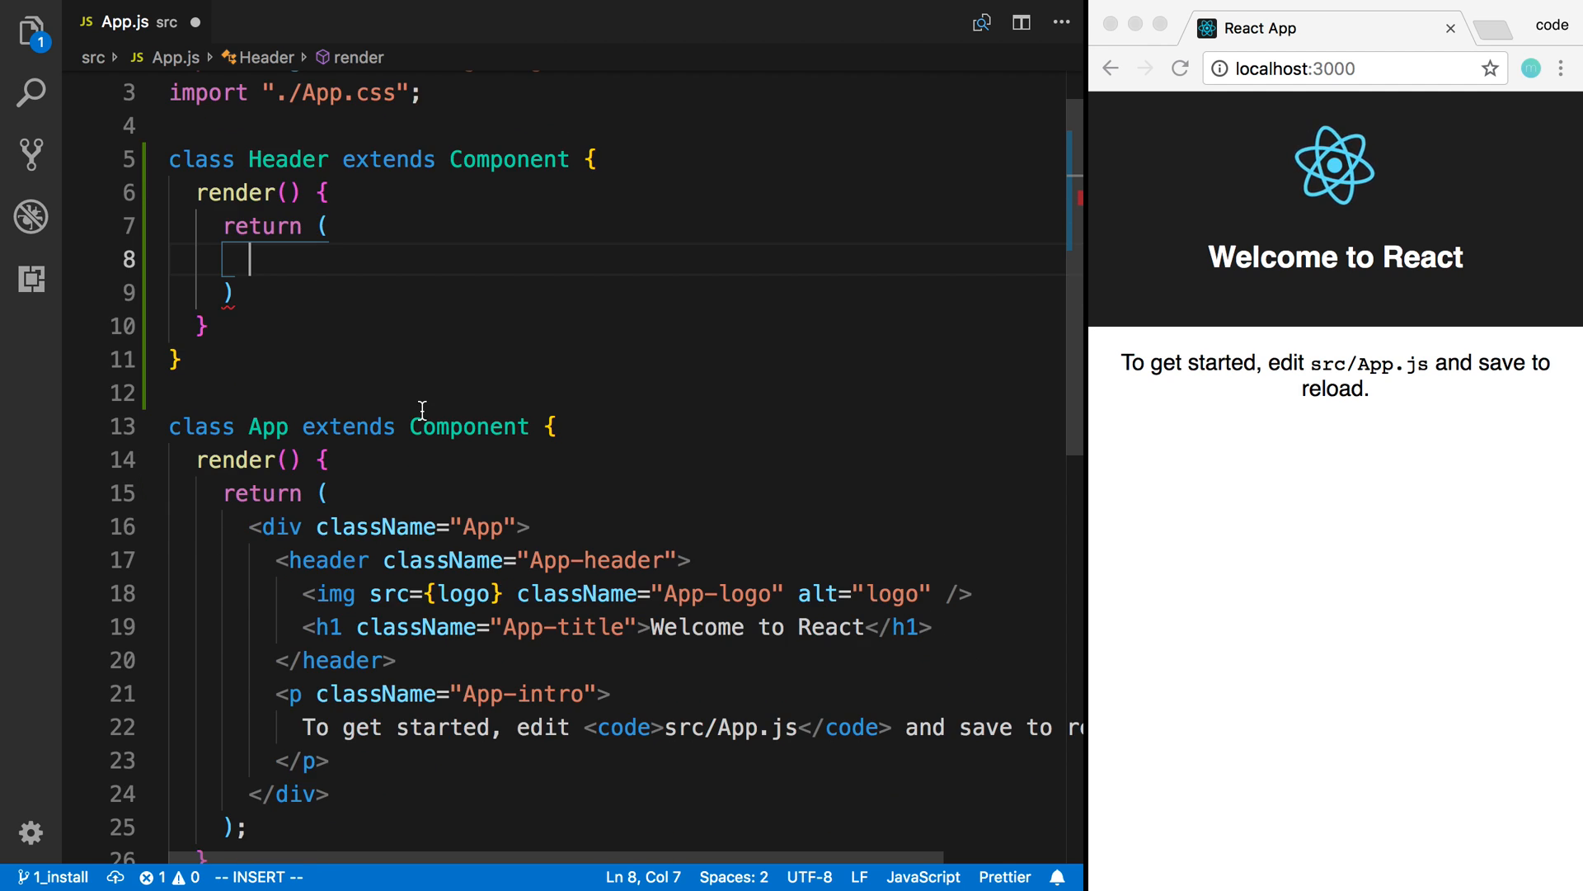
pyautogui.scroll(-2, 426, 533)
# Move the <header> block out of App into Header's return
pyautogui.click(398, 598)
pyautogui.press('Escape')
pyautogui.hotkey('shift', 'v')
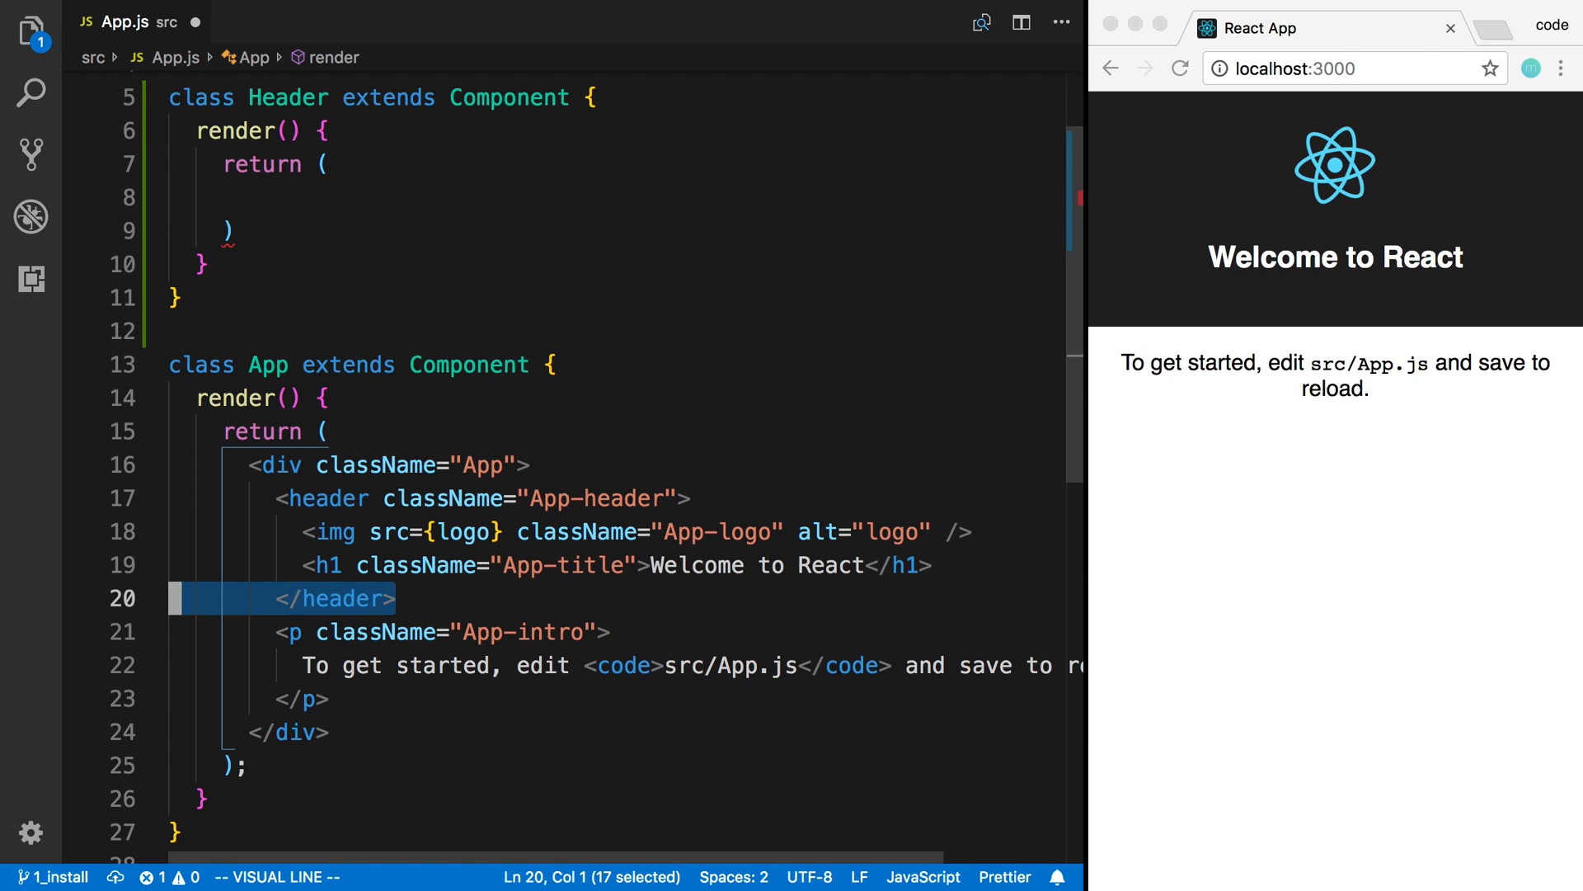
pyautogui.press('k')
pyautogui.press('k')
pyautogui.press('k')
pyautogui.press('d')
pyautogui.press('k')
pyautogui.press('k')
pyautogui.press('k')
pyautogui.press('k')
pyautogui.press('k')
pyautogui.press('k')
pyautogui.press('P')
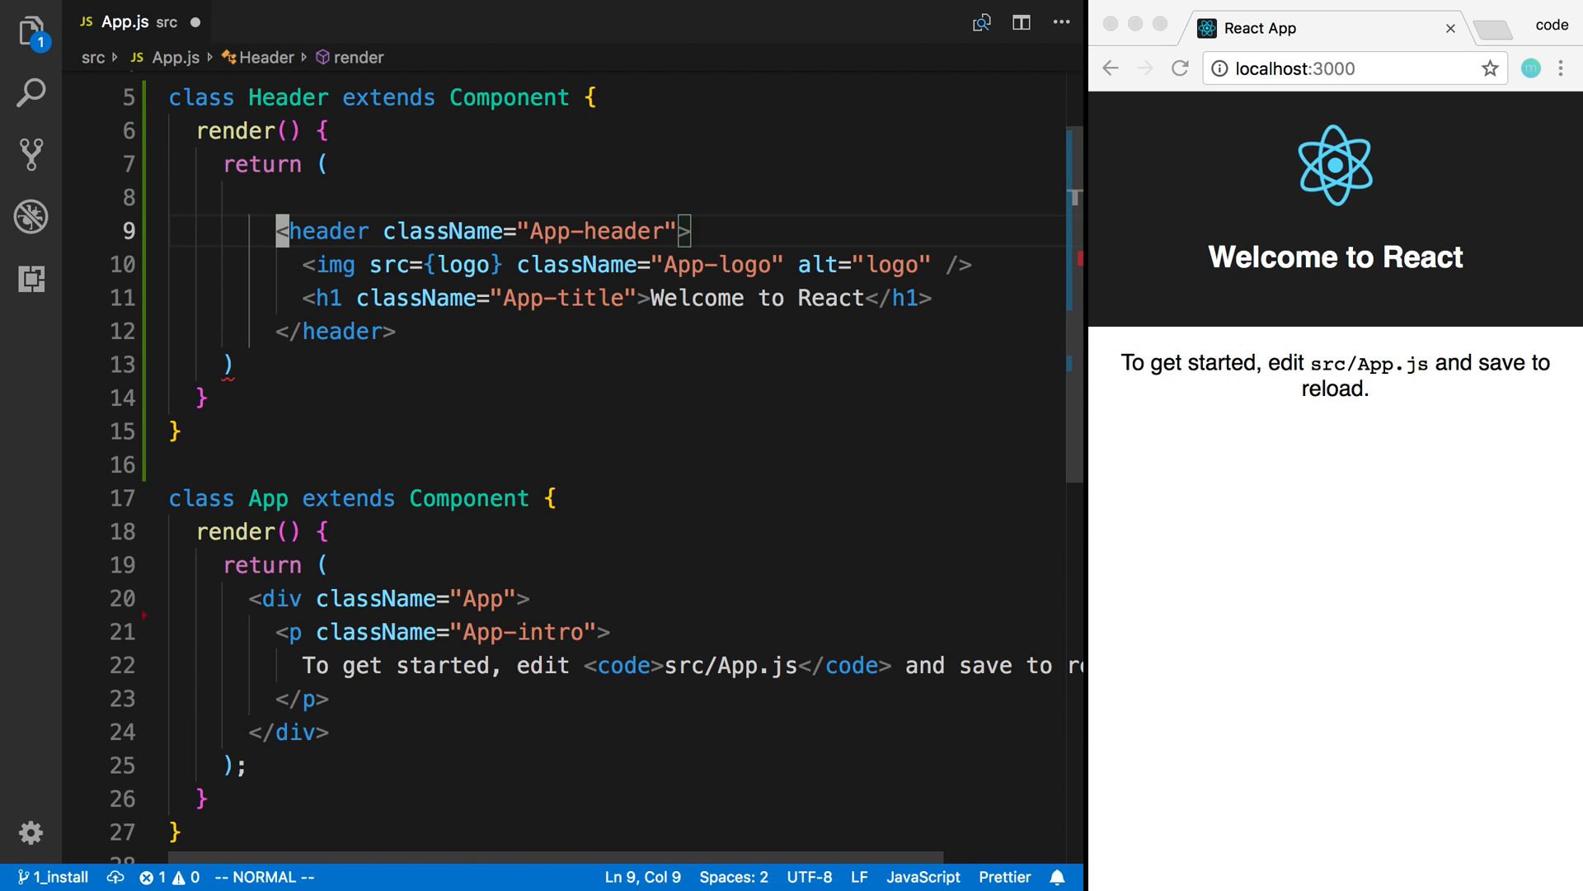
pyautogui.press('k')
pyautogui.press('d')
pyautogui.press('d')
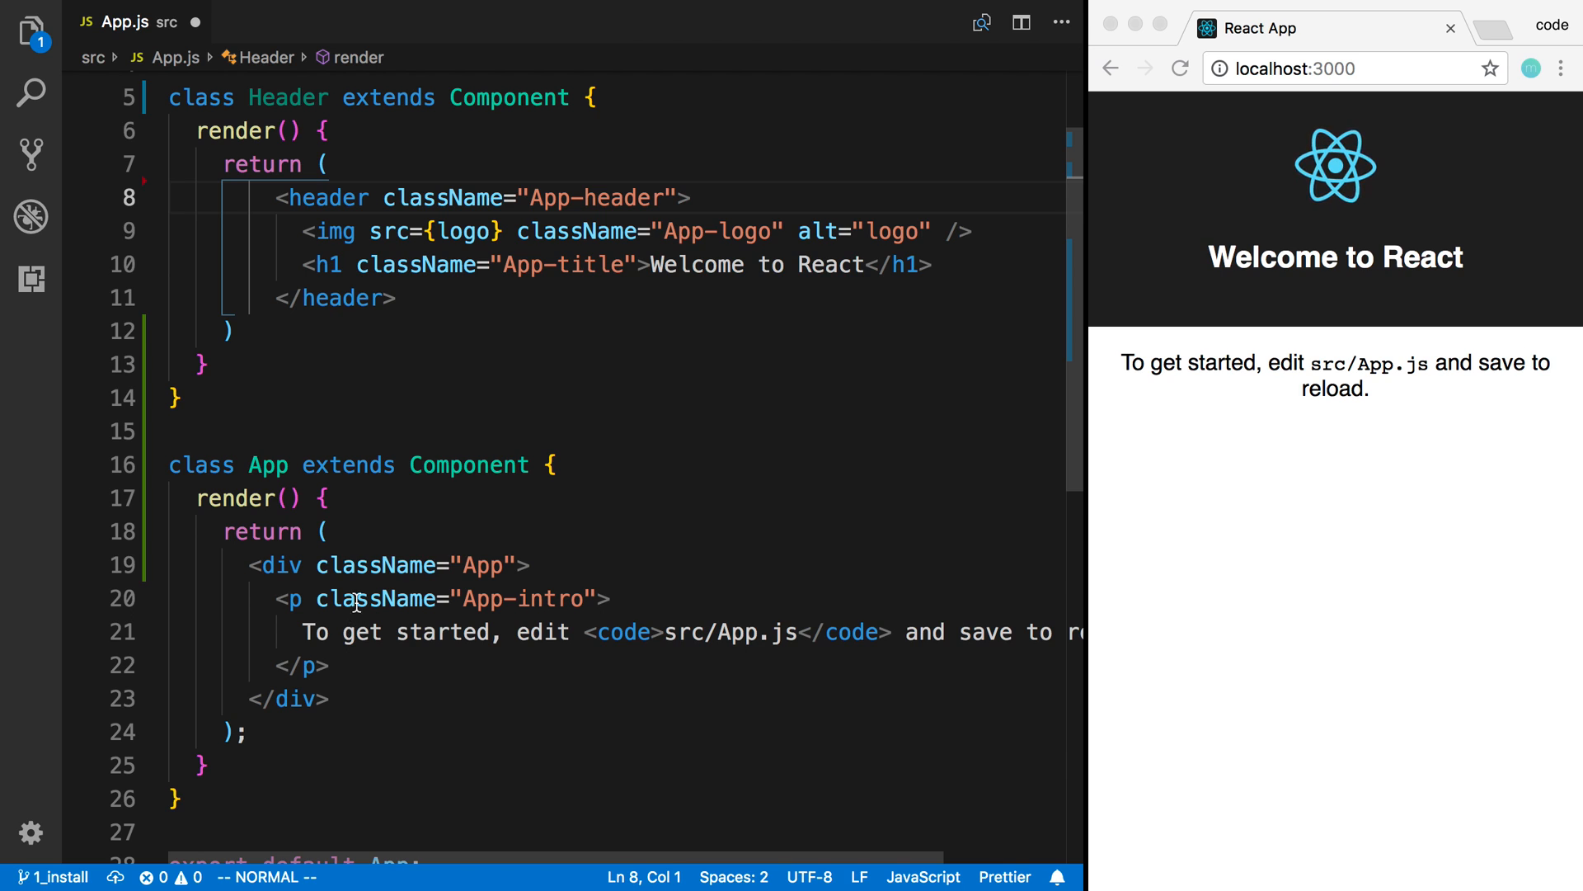
# Render <Header /> inside App's div, save so Prettier formats, and check the app
pyautogui.click(376, 565)
pyautogui.scroll(1, 417, 565)
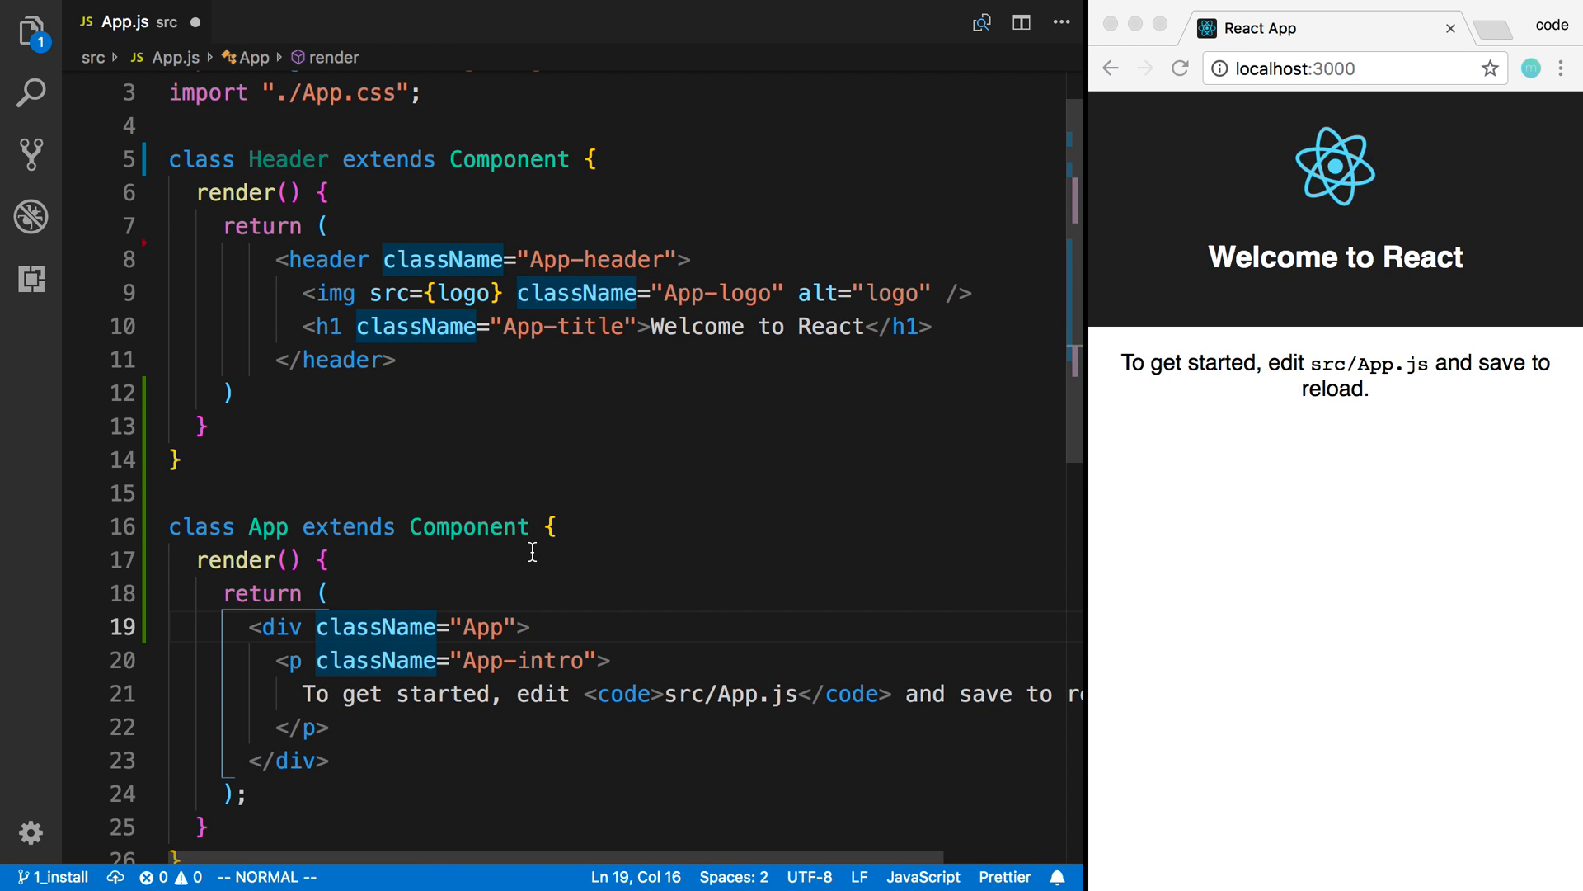
pyautogui.write('o<Head')
pyautogui.press('Tab')
pyautogui.write('/')
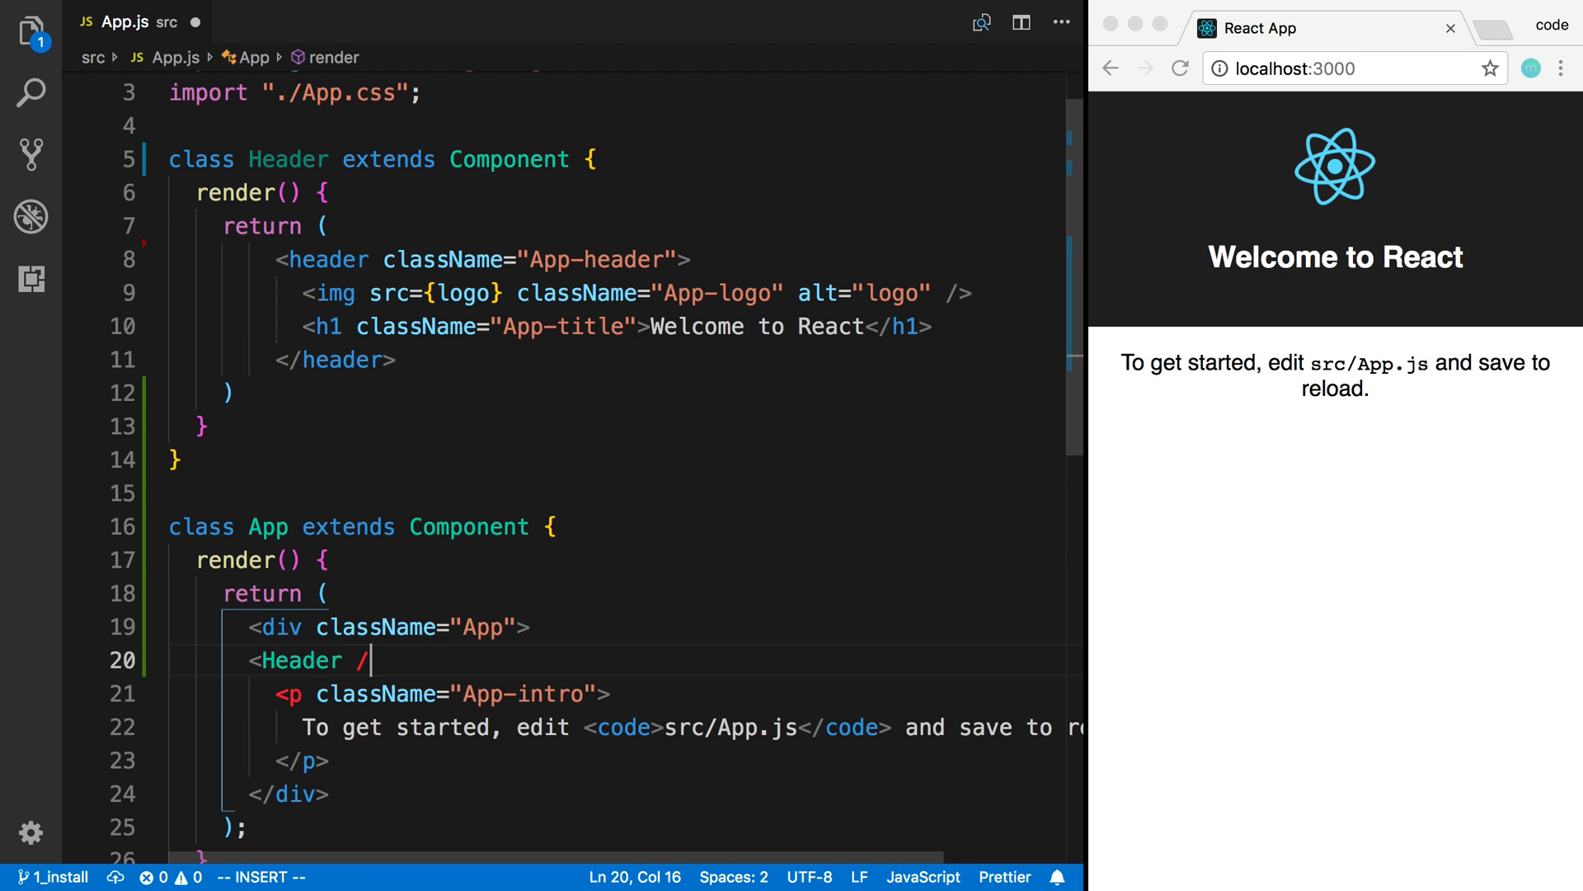
pyautogui.write('>')
pyautogui.press('Escape')
pyautogui.hotkey('ctrl', 's')
pyautogui.scroll(-1, 552, 526)
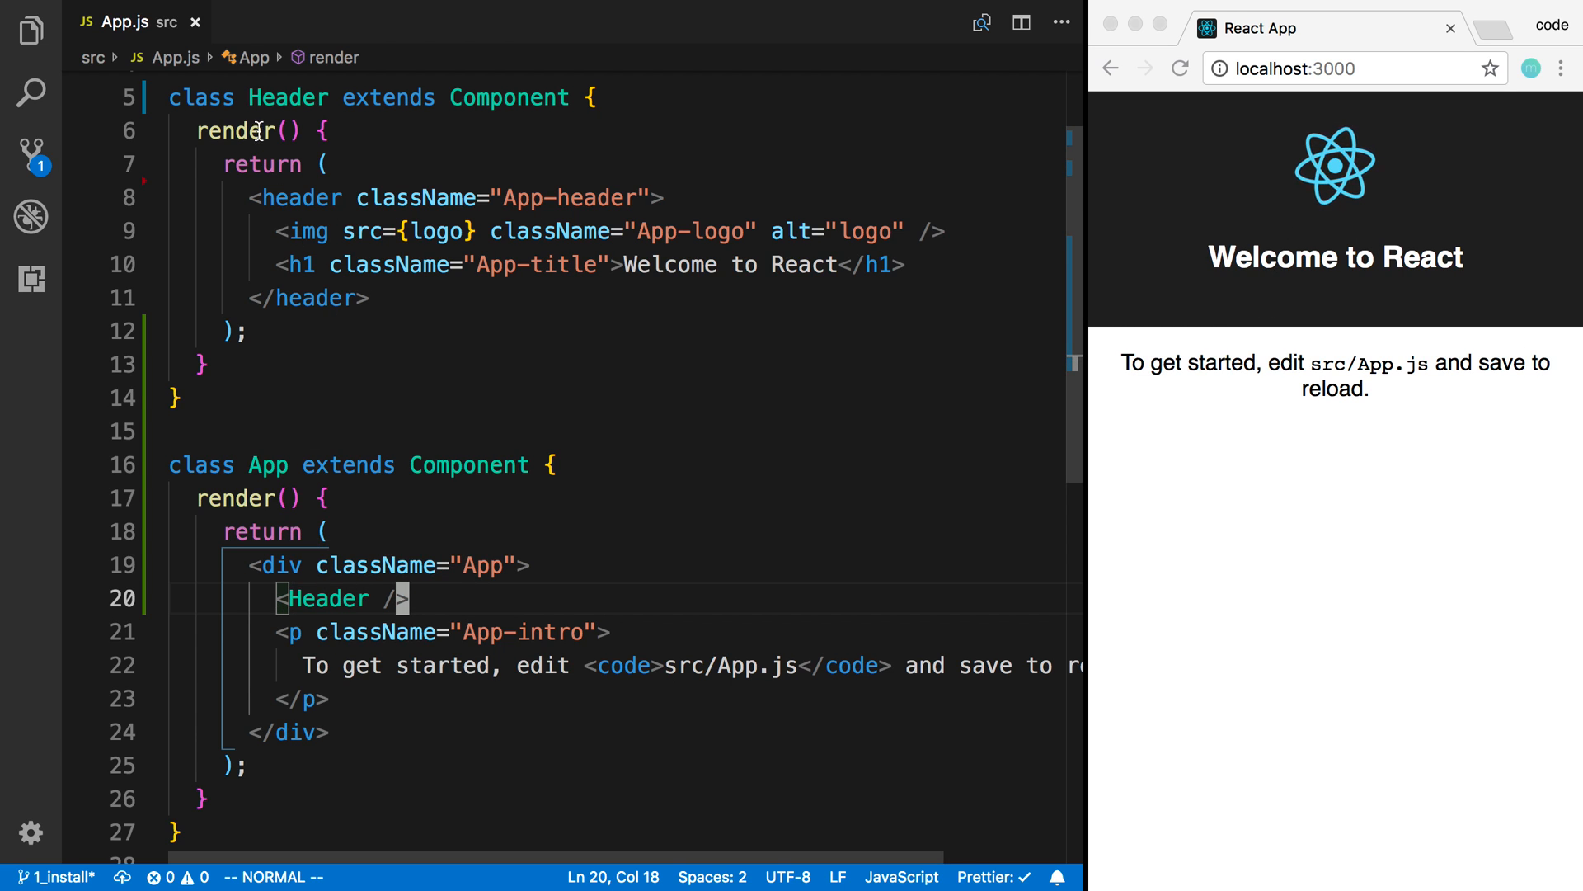
pyautogui.click(420, 309)
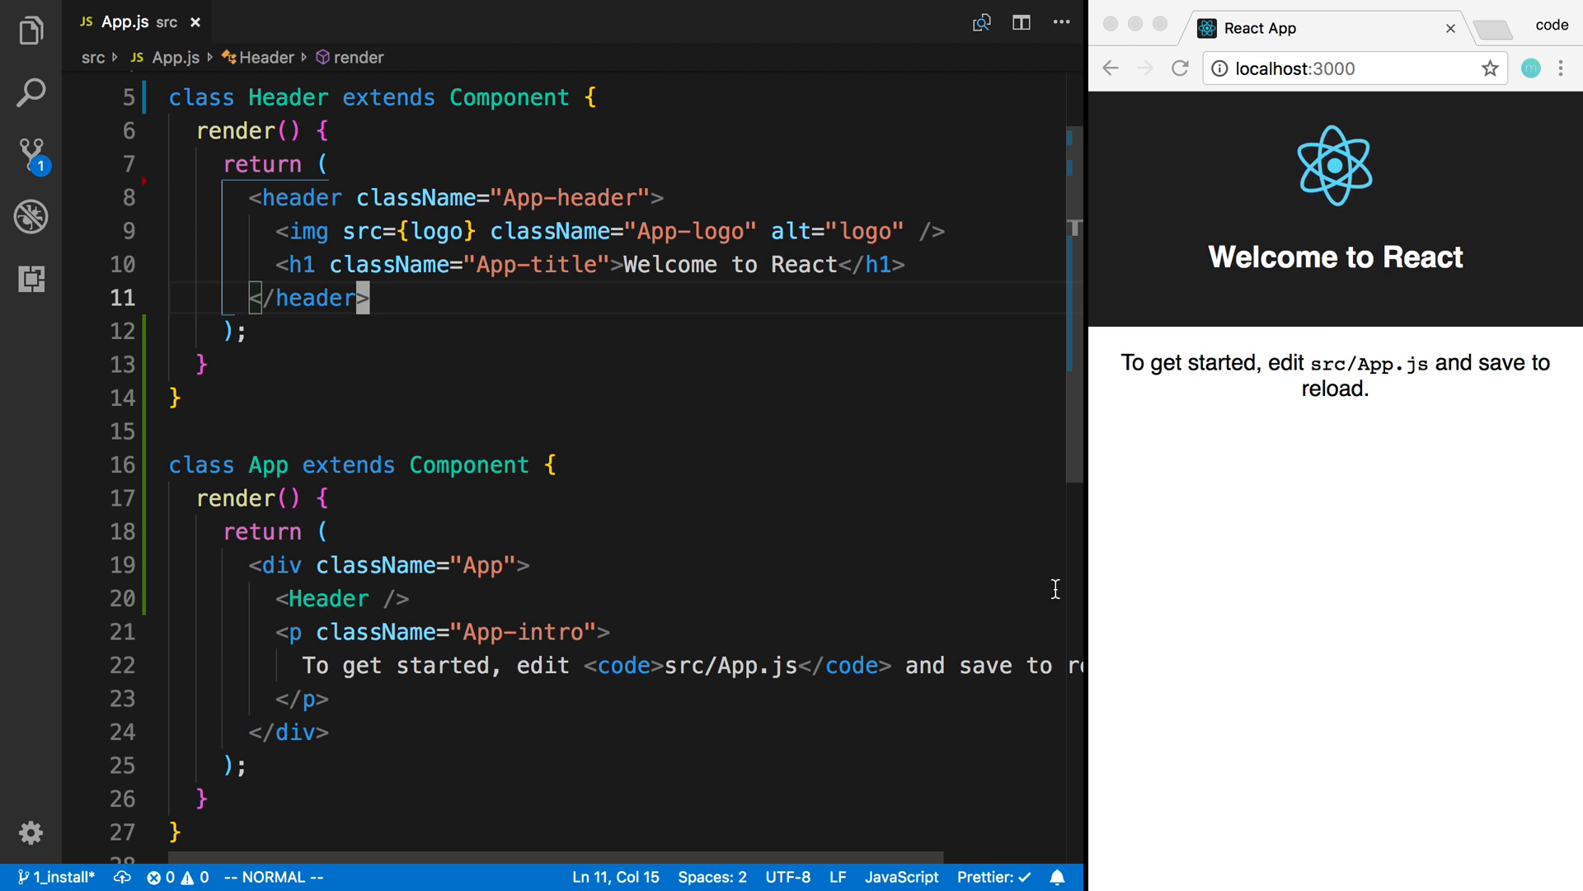
pyautogui.click(1361, 334)
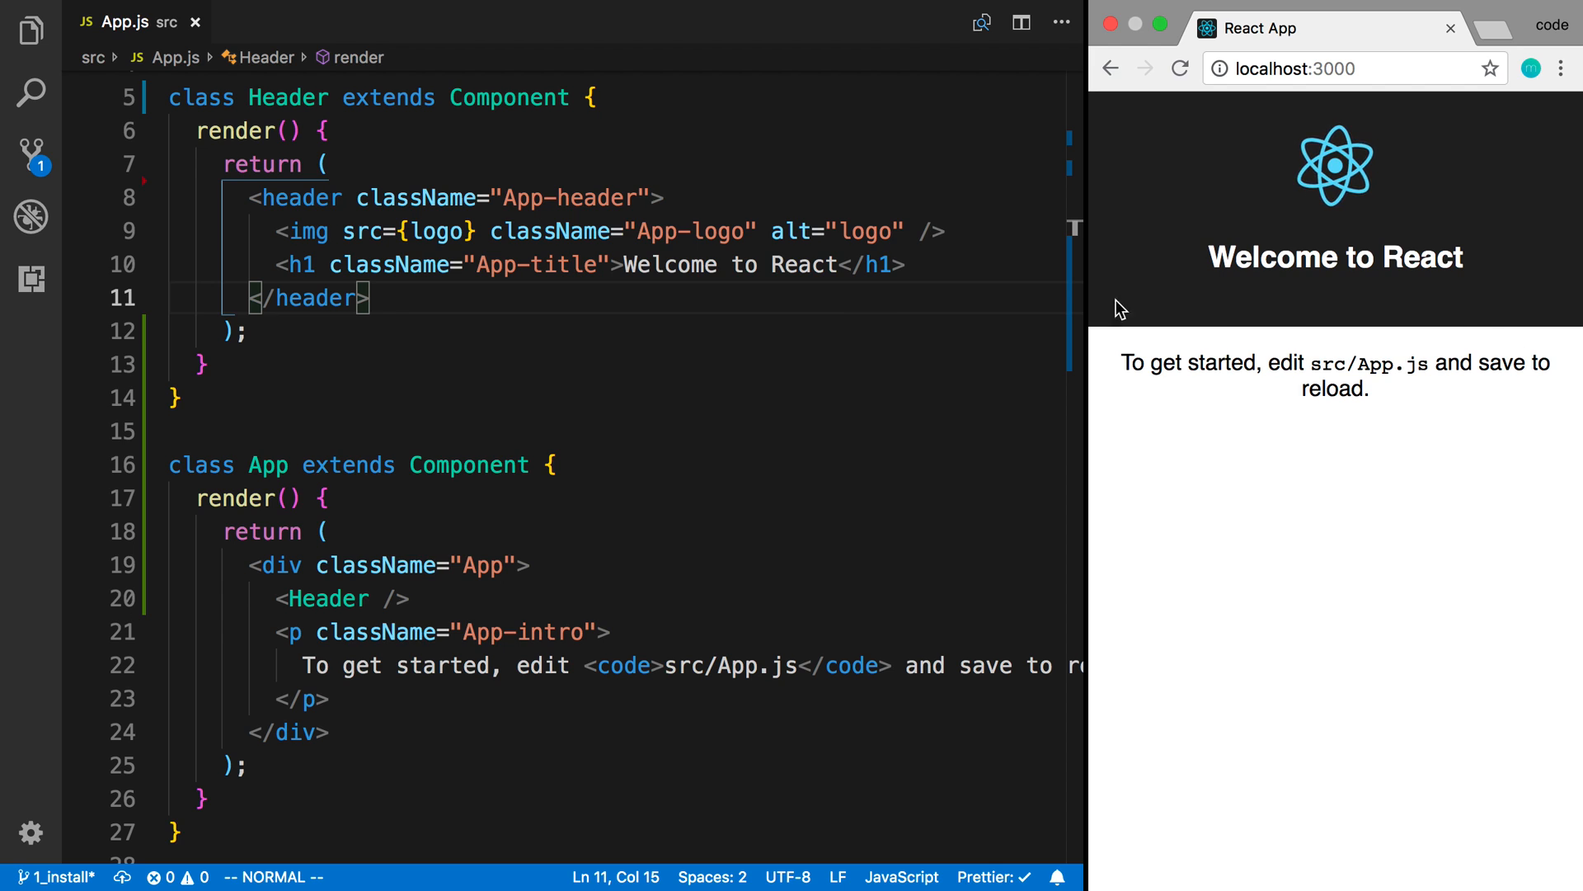
pyautogui.click(649, 232)
pyautogui.click(636, 263)
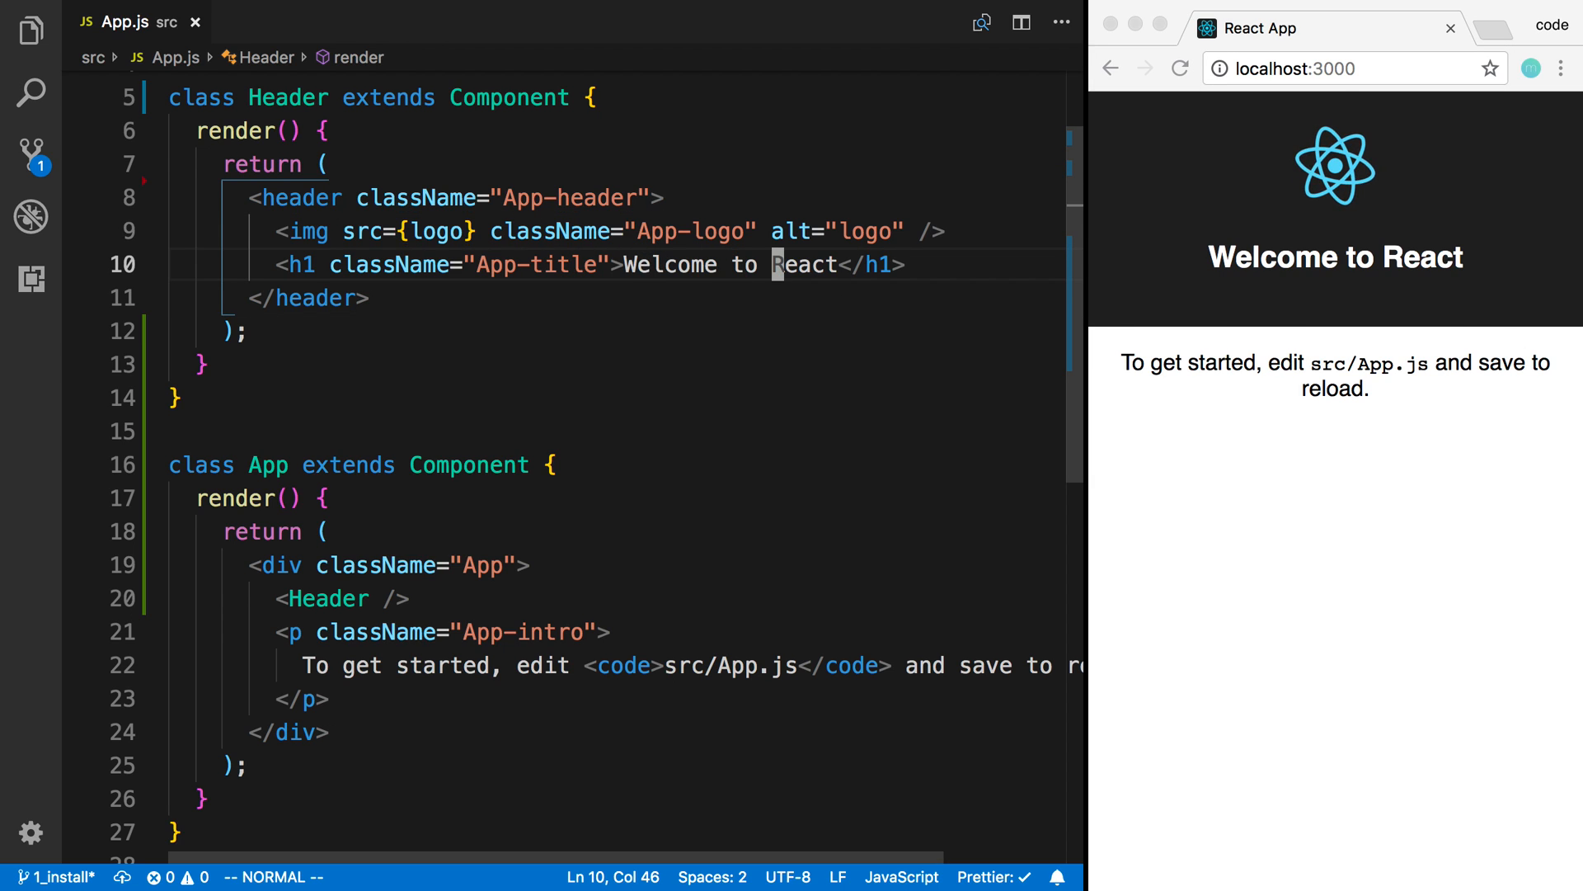
pyautogui.press('h')
pyautogui.press('c')
pyautogui.press('t')
pyautogui.press('less')
pyautogui.write('>')
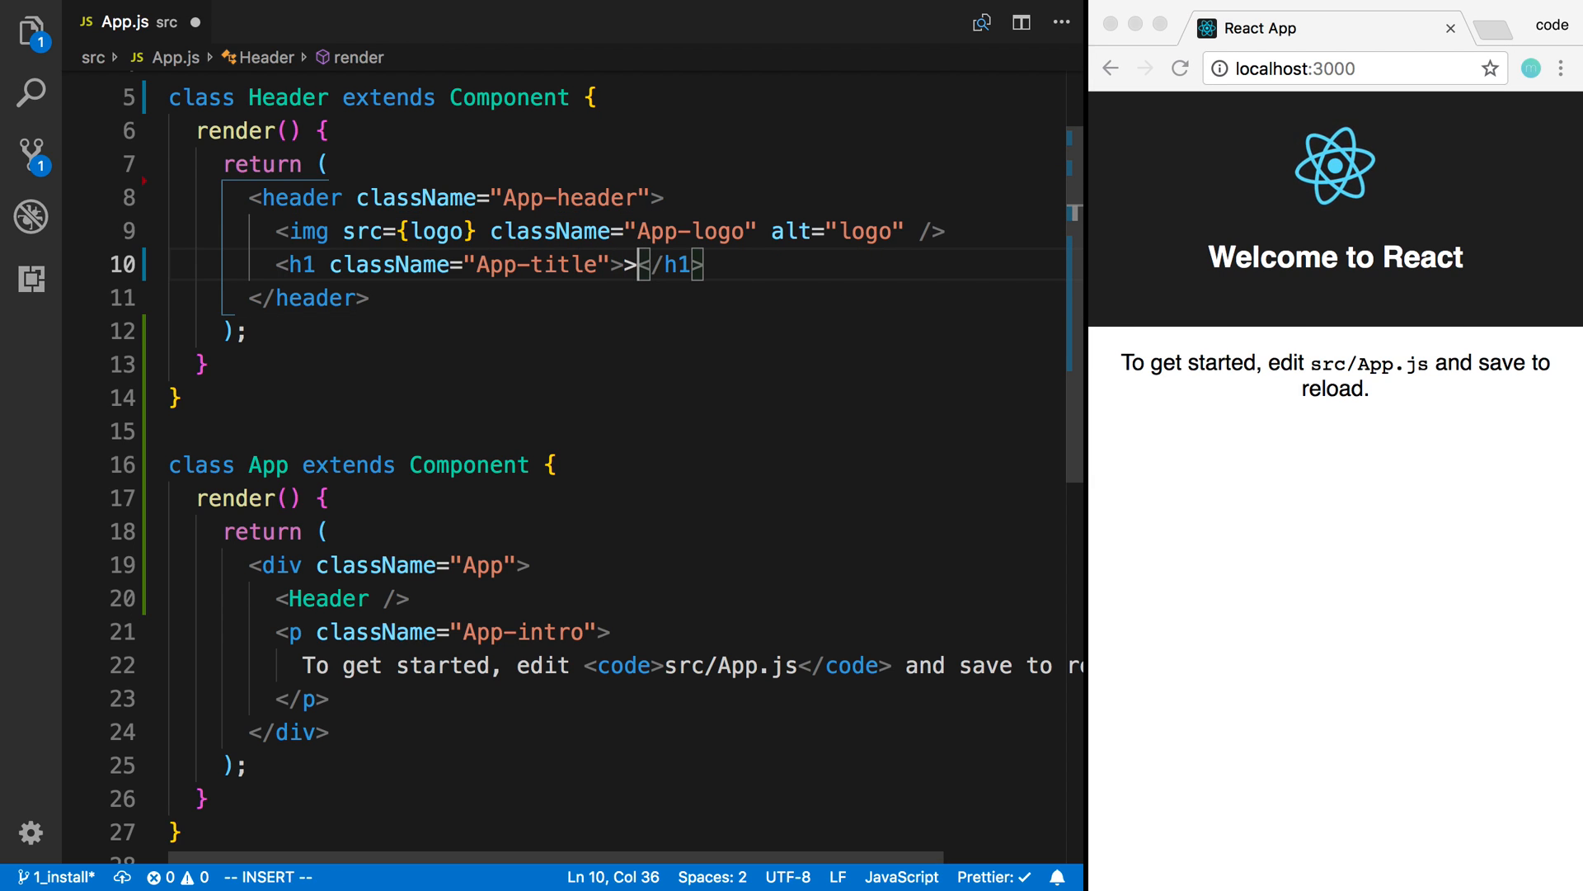
pyautogui.write('hi')
pyautogui.press('Escape')
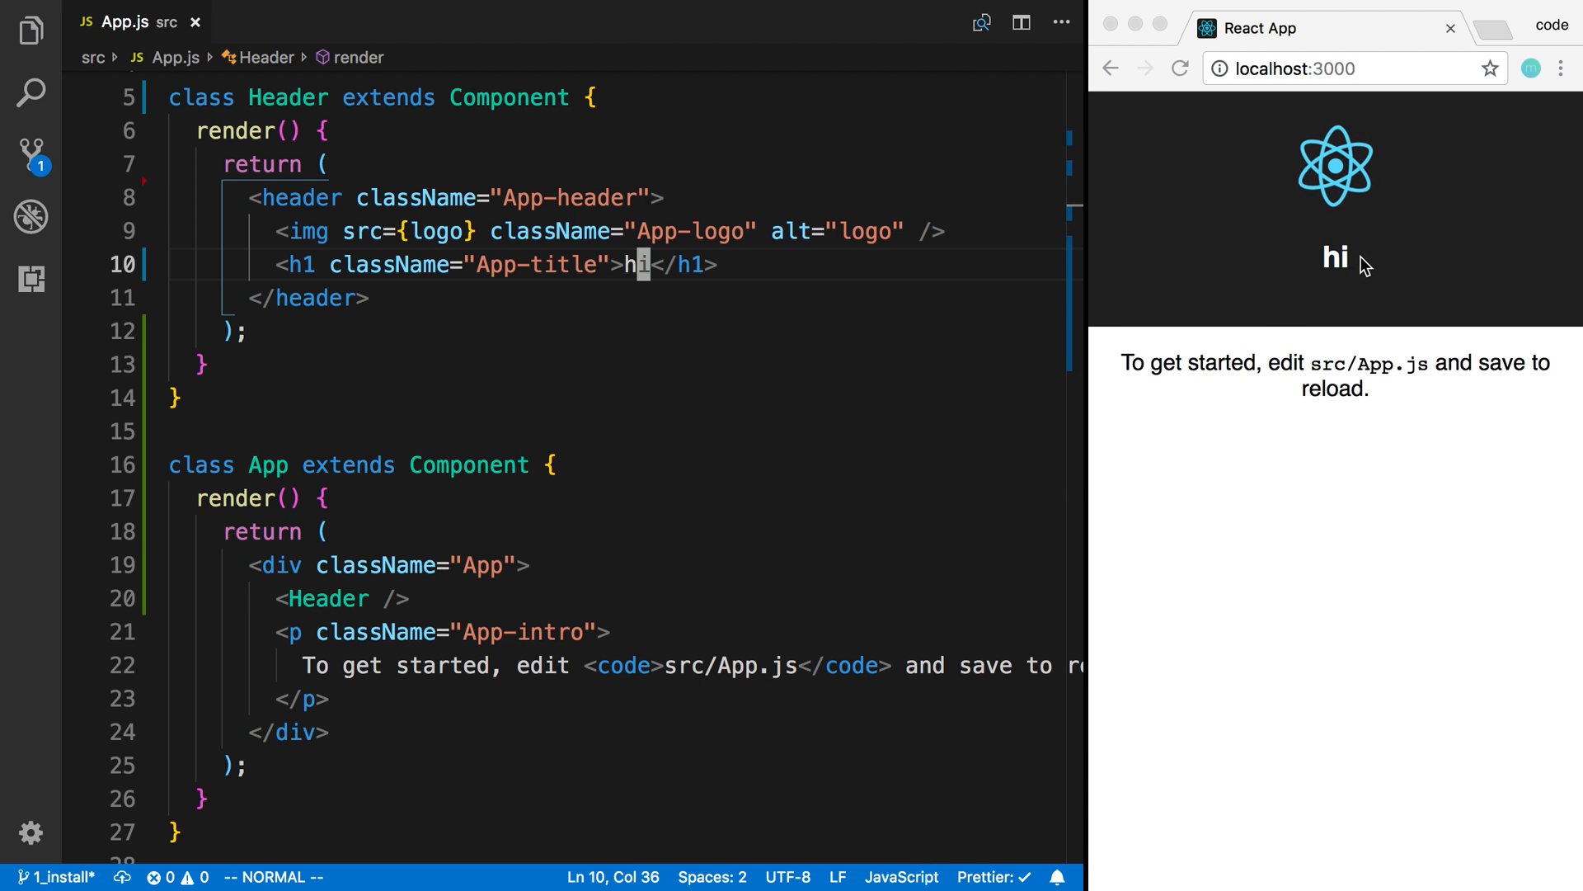
pyautogui.scroll(2, 592, 371)
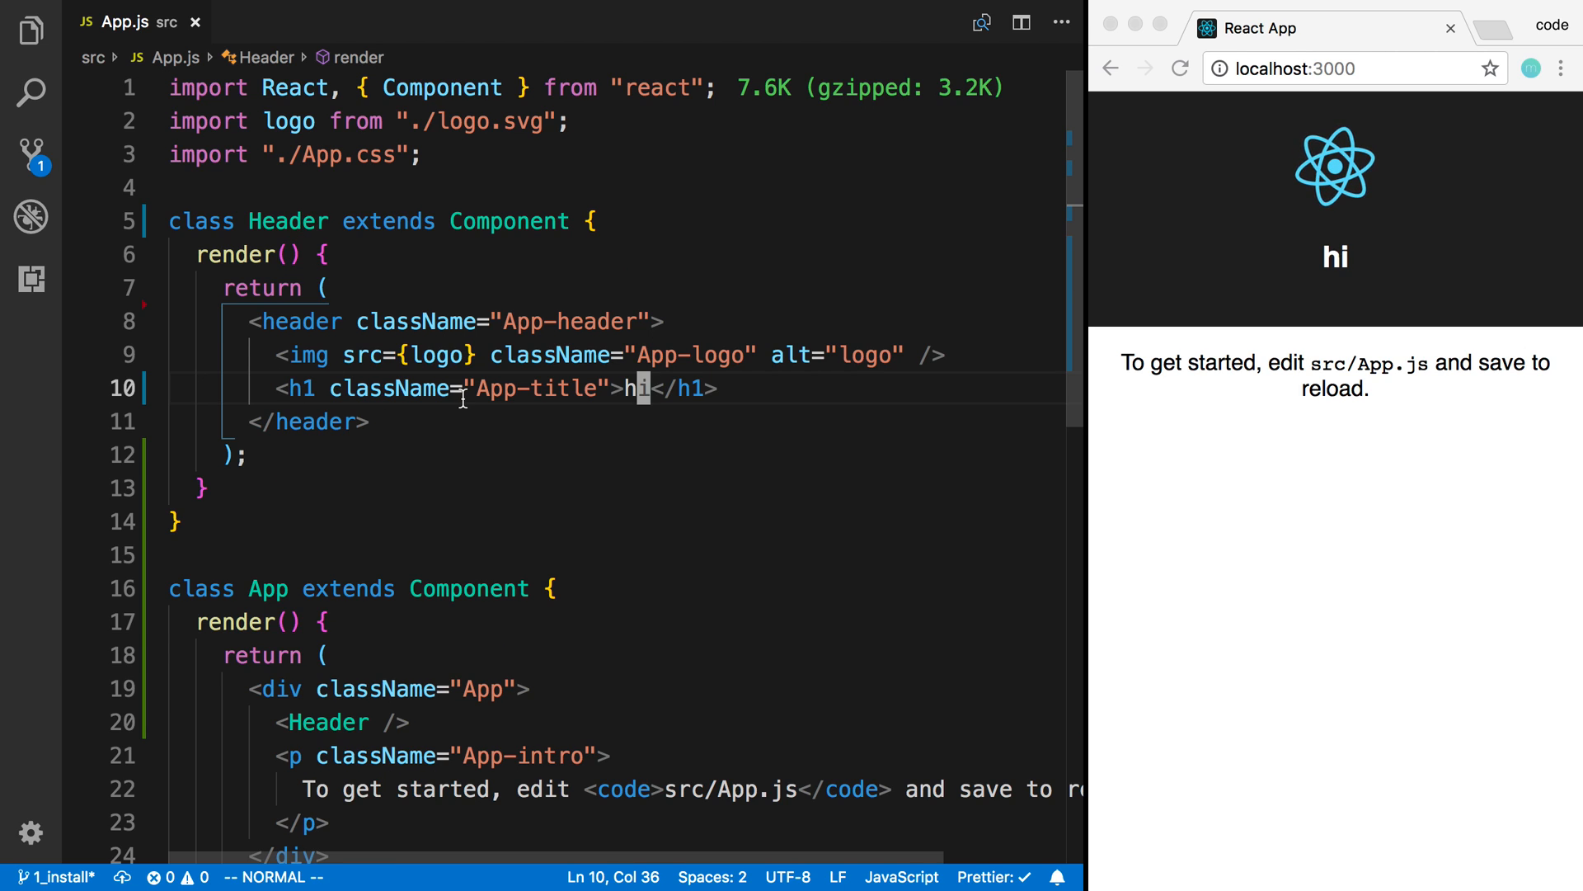
pyautogui.scroll(-1, 463, 399)
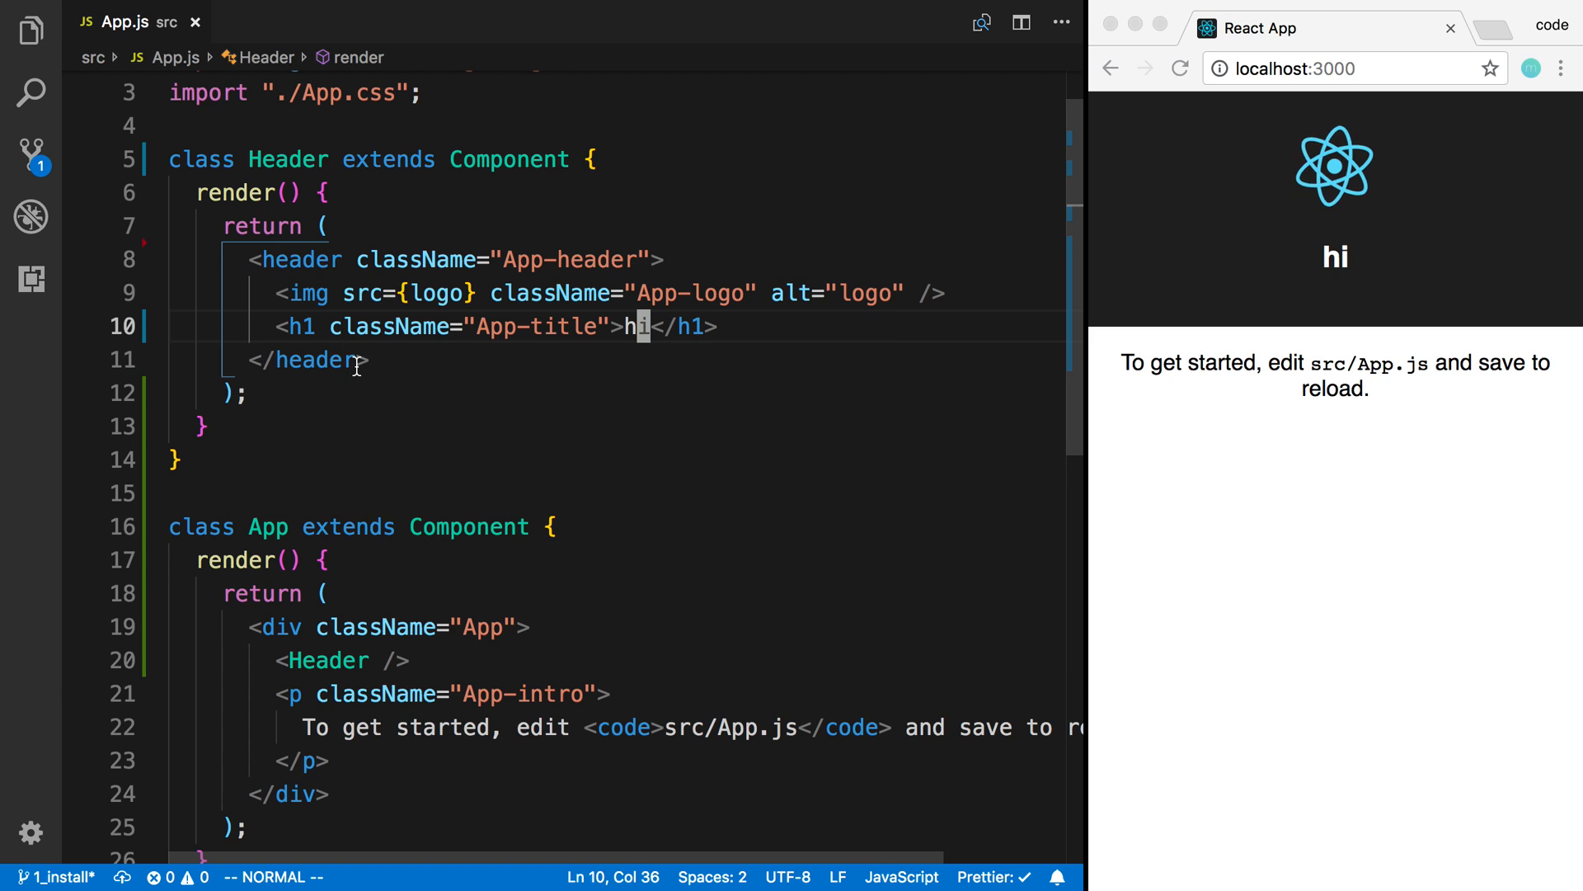
pyautogui.moveTo(317, 361)
pyautogui.scroll(-2, 429, 520)
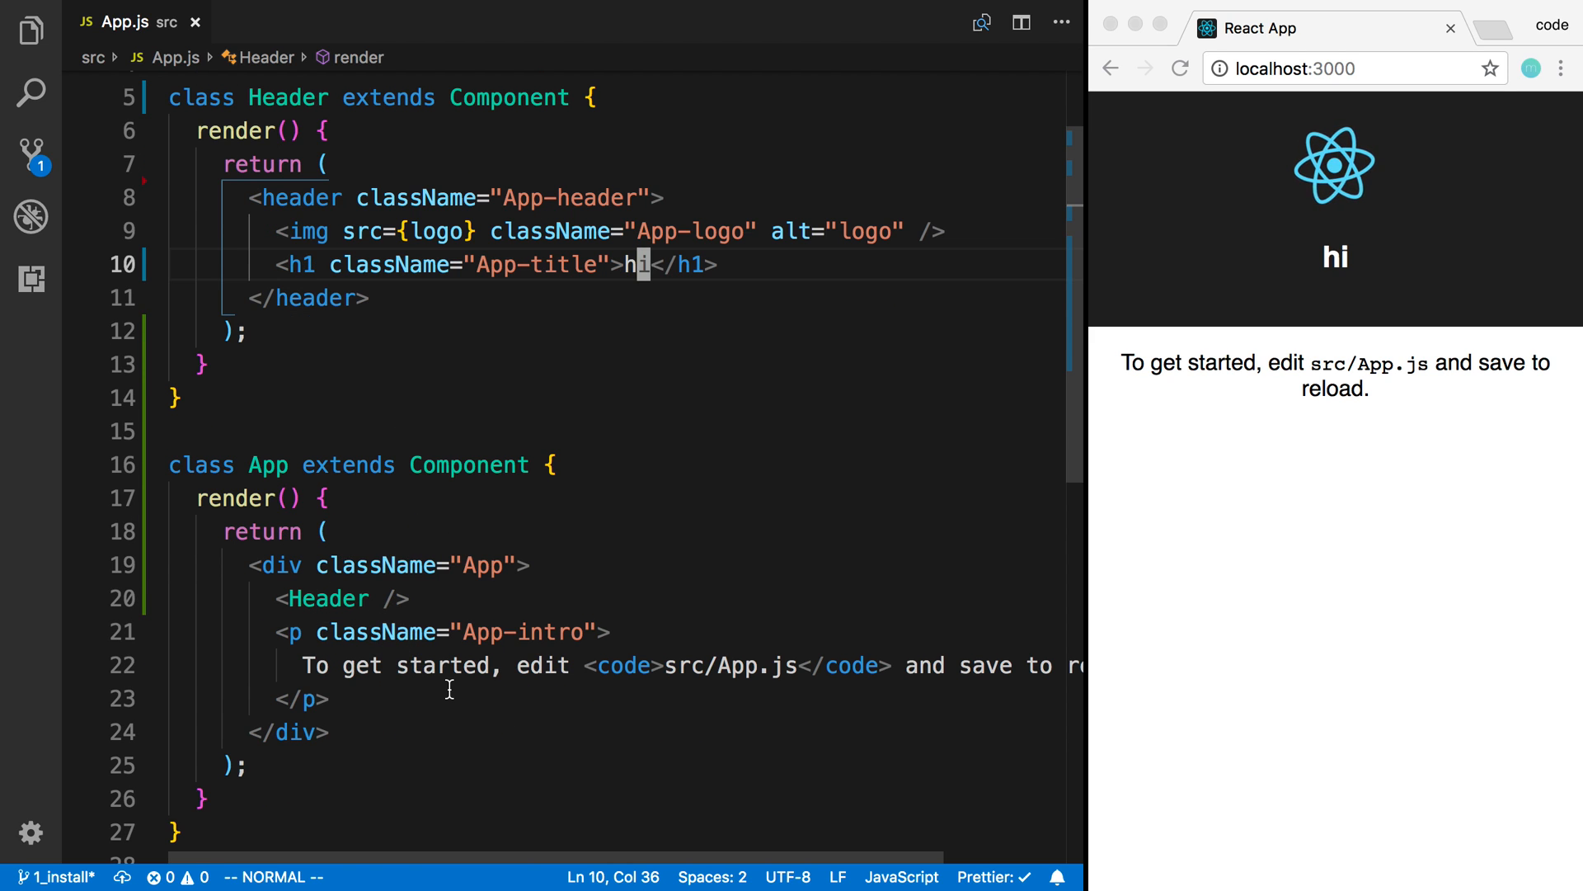
pyautogui.scroll(2, 449, 689)
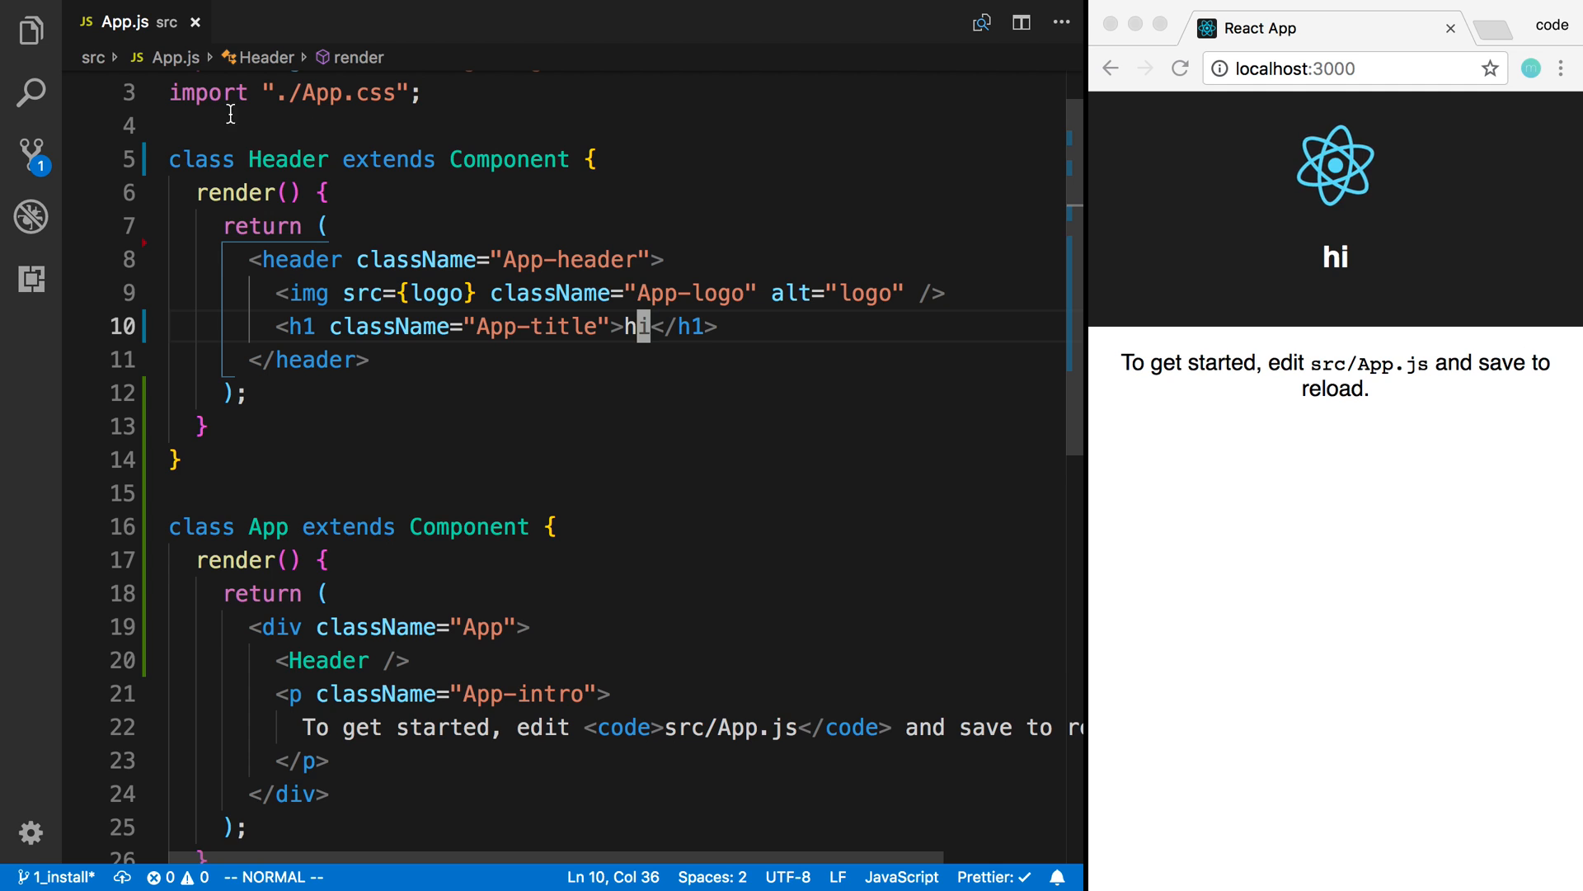
# Add an empty const Body = () => ( ); arrow component below the imports
pyautogui.click(331, 94)
pyautogui.press('o')
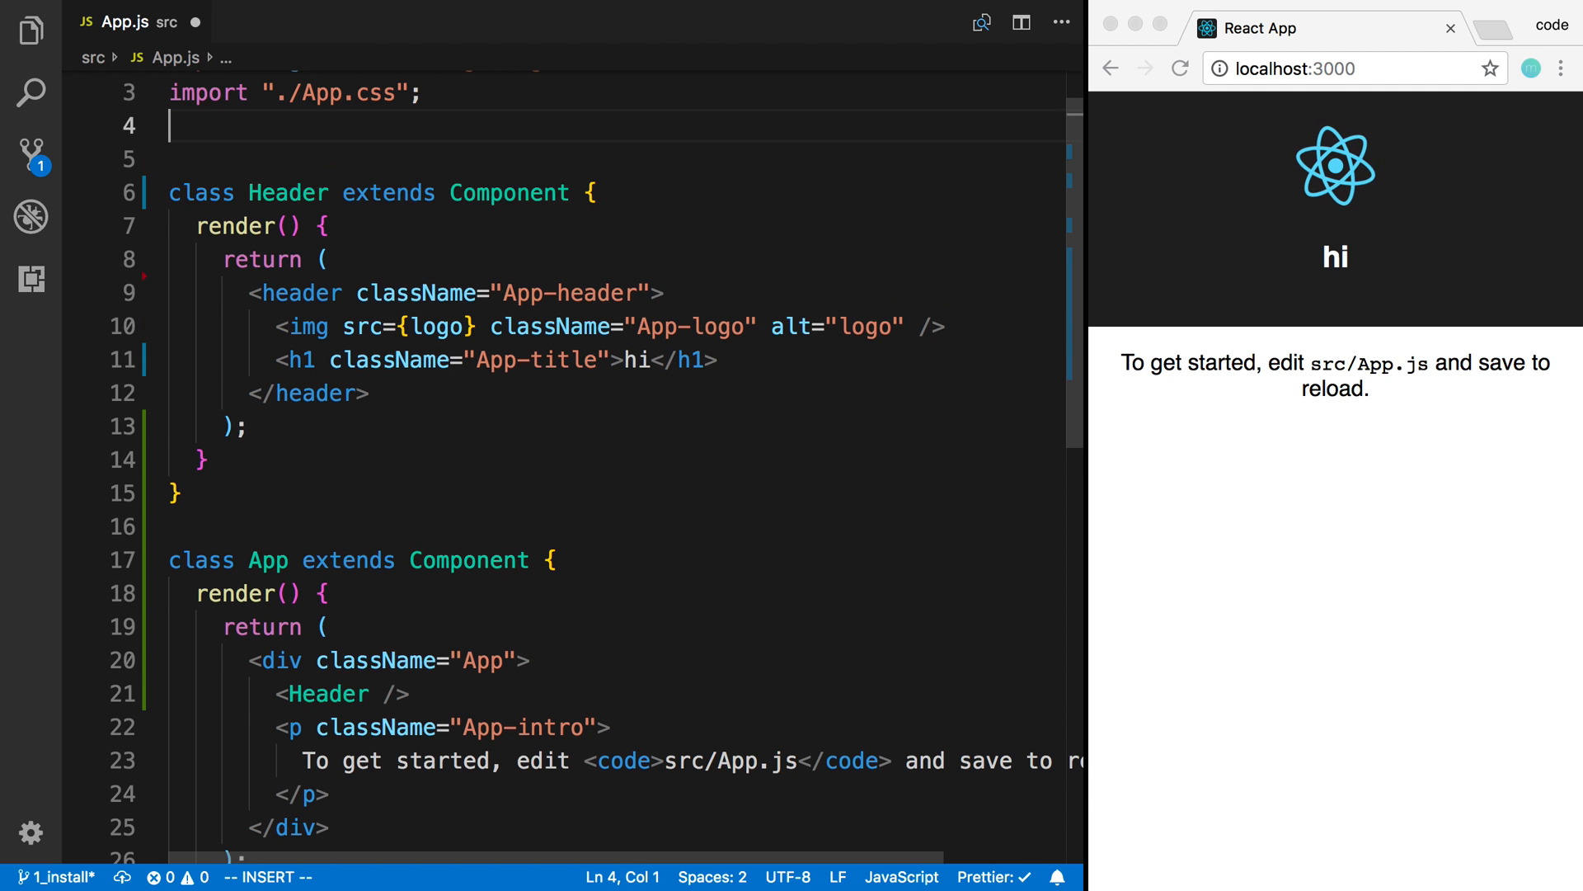
pyautogui.press('Return')
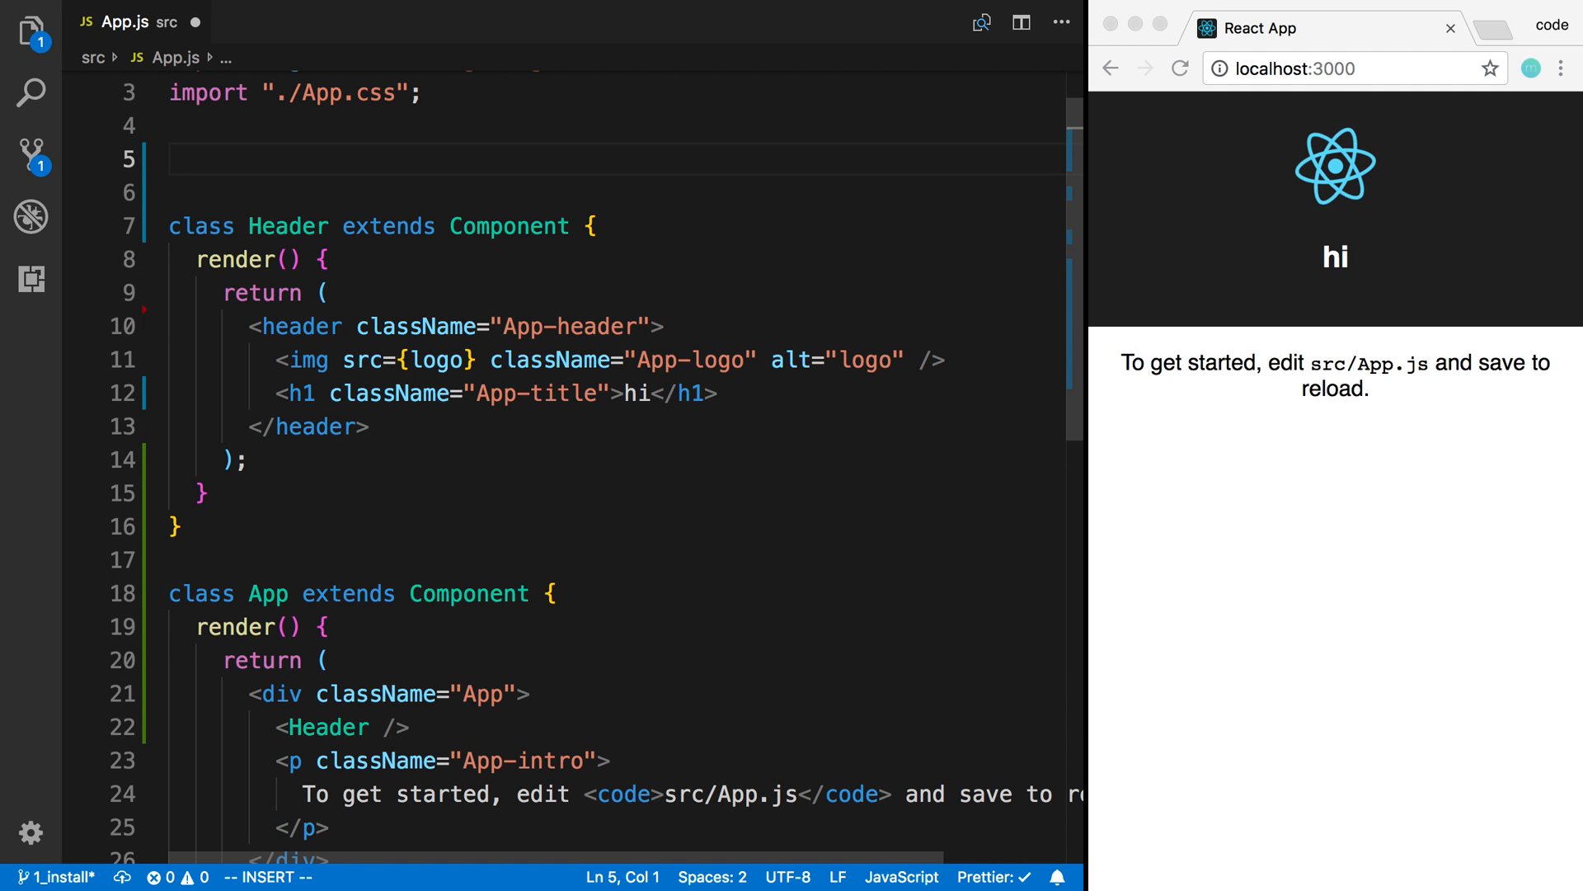
pyautogui.write('const Body')
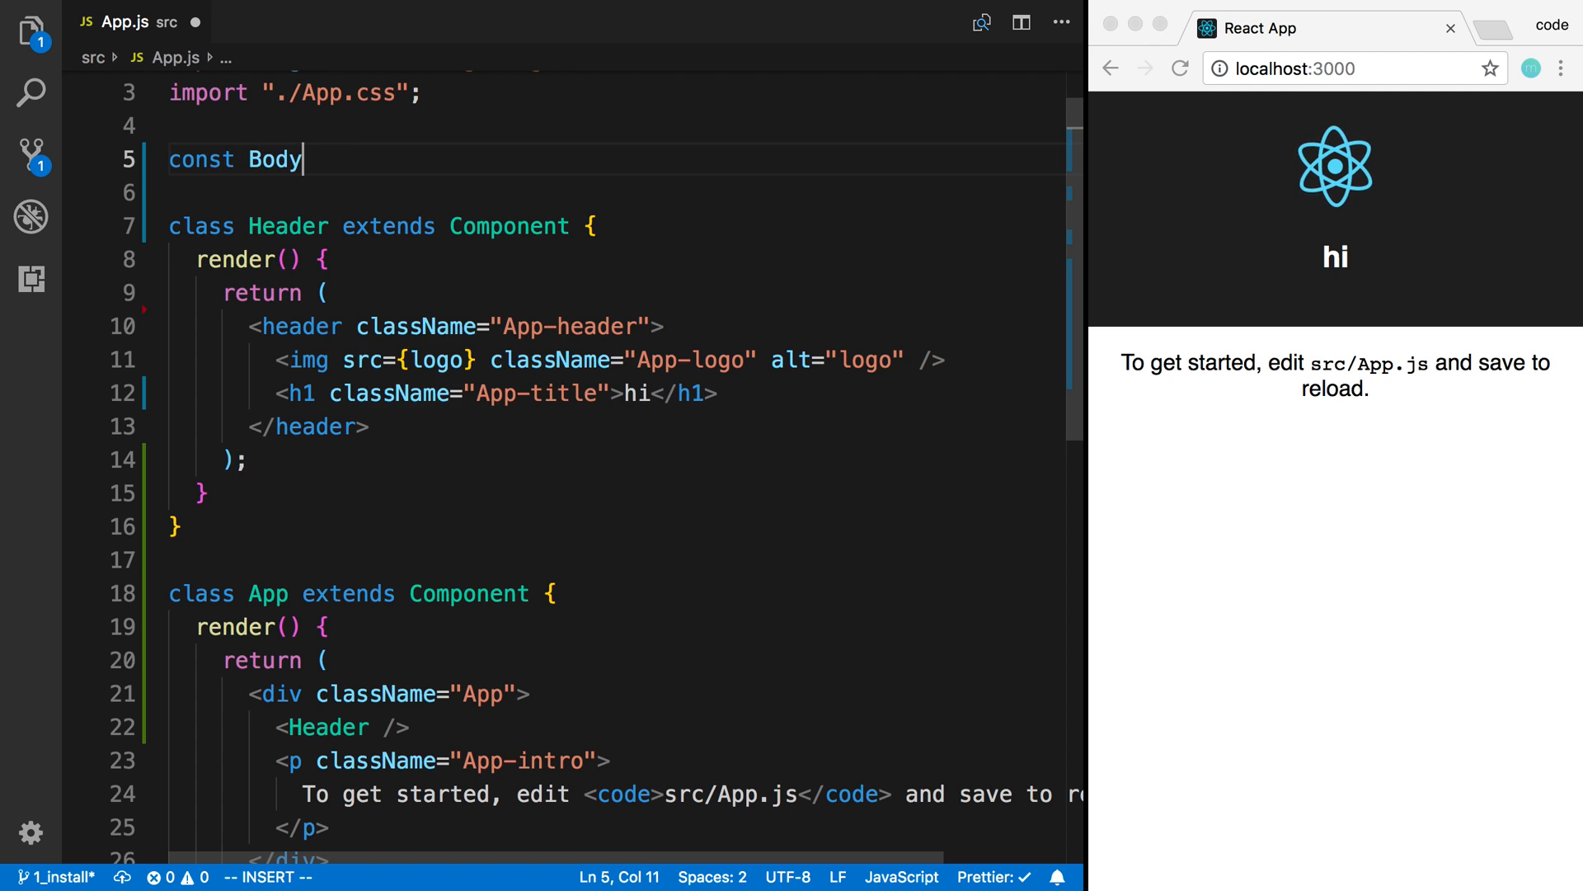
pyautogui.write(' = () => (')
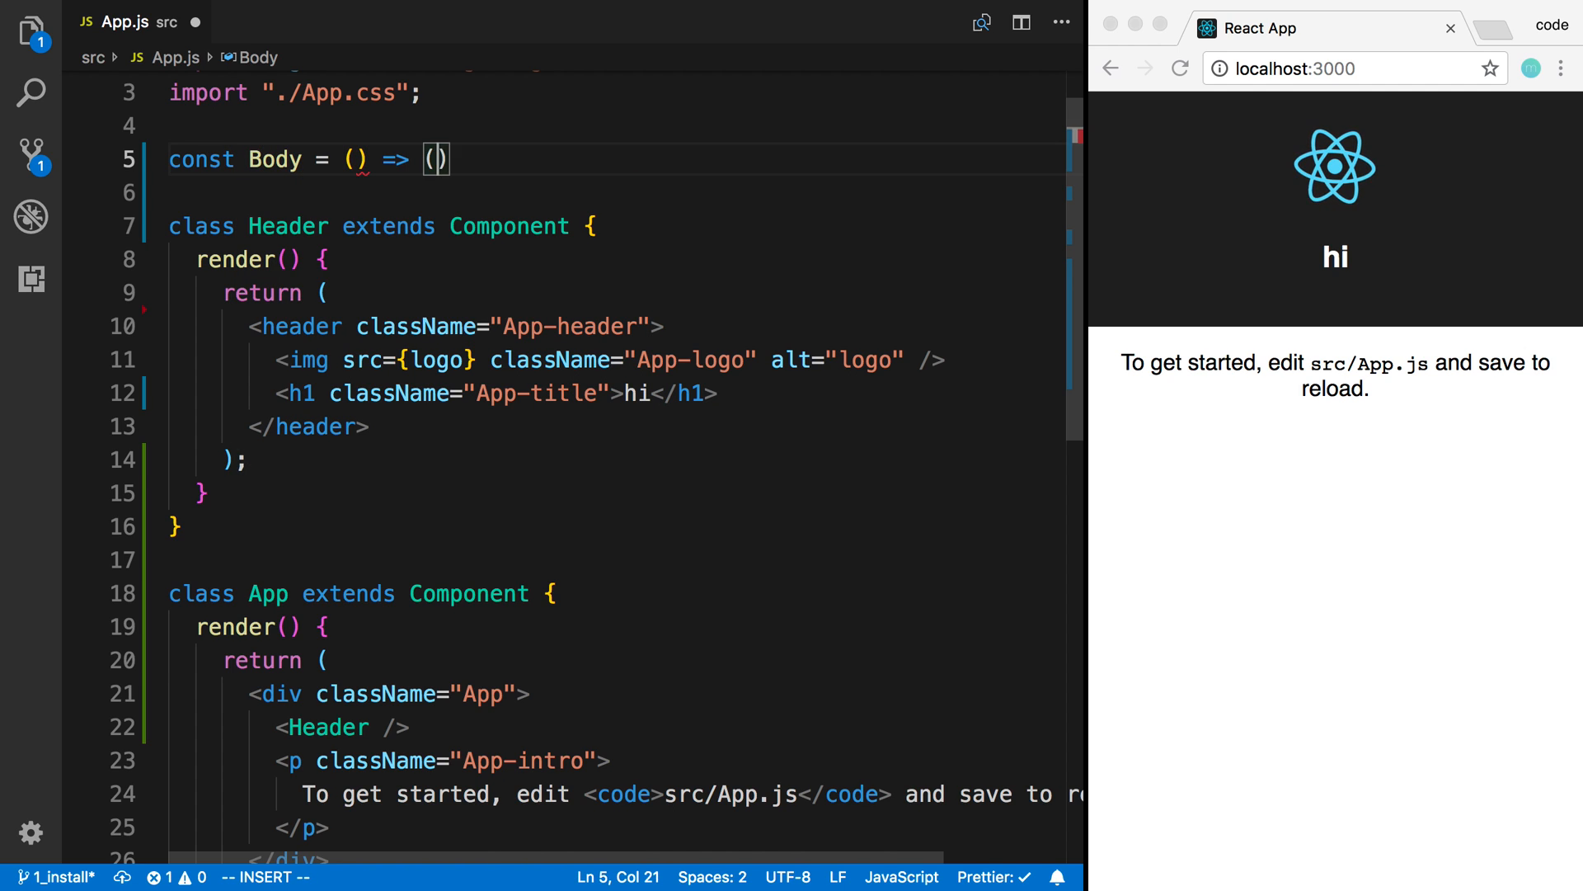
pyautogui.press('Return')
pyautogui.press('Escape')
pyautogui.write('A;')
pyautogui.press('Escape')
pyautogui.press('k')
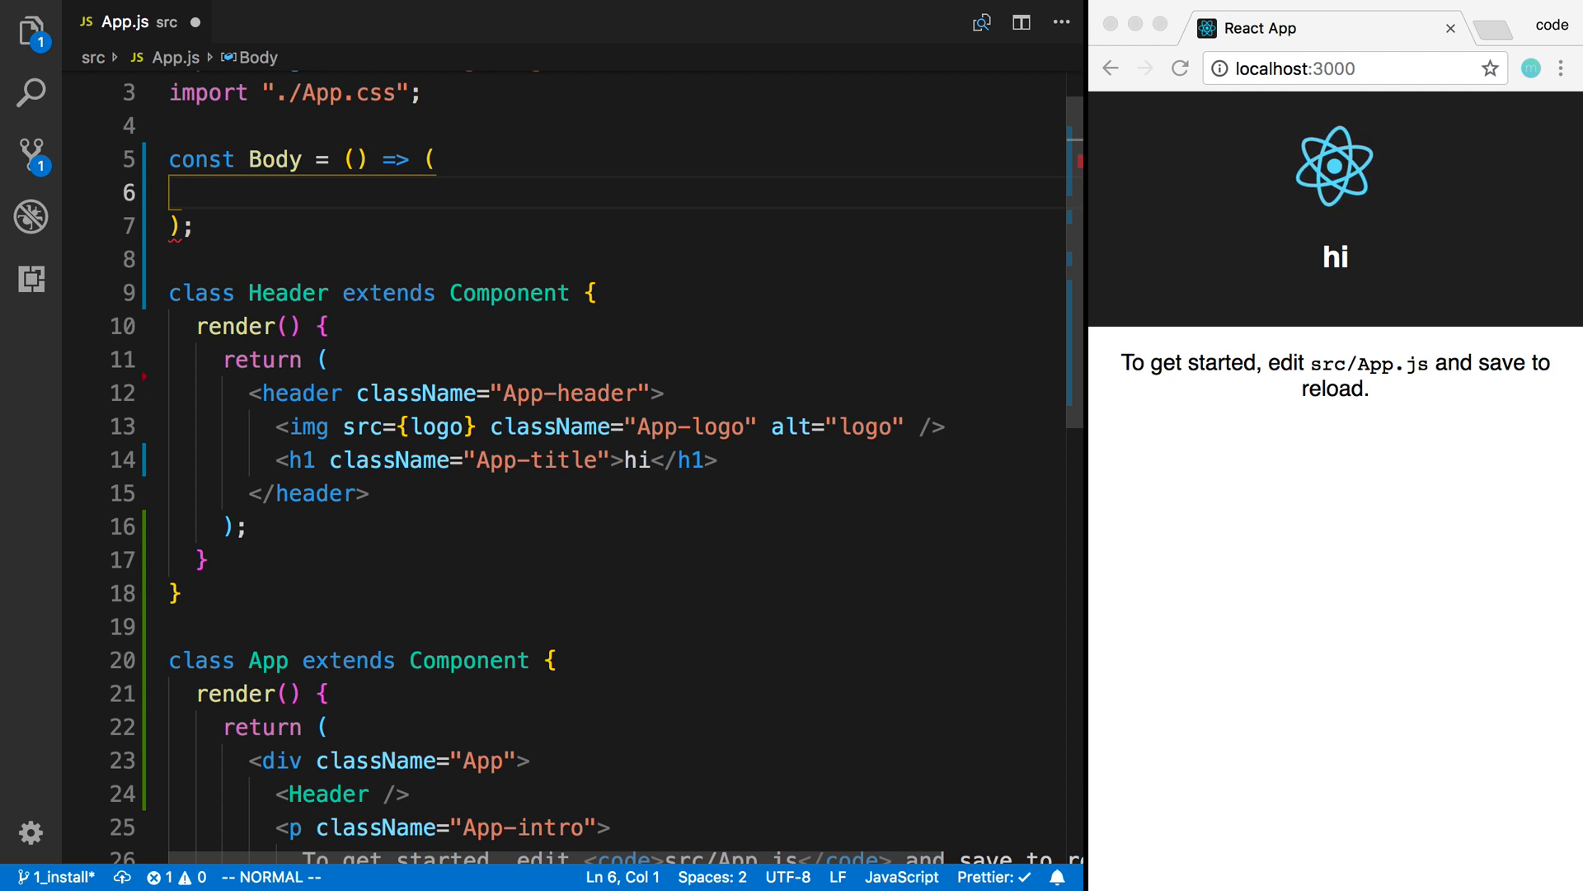
pyautogui.scroll(-2, 212, 201)
pyautogui.scroll(-2, 318, 485)
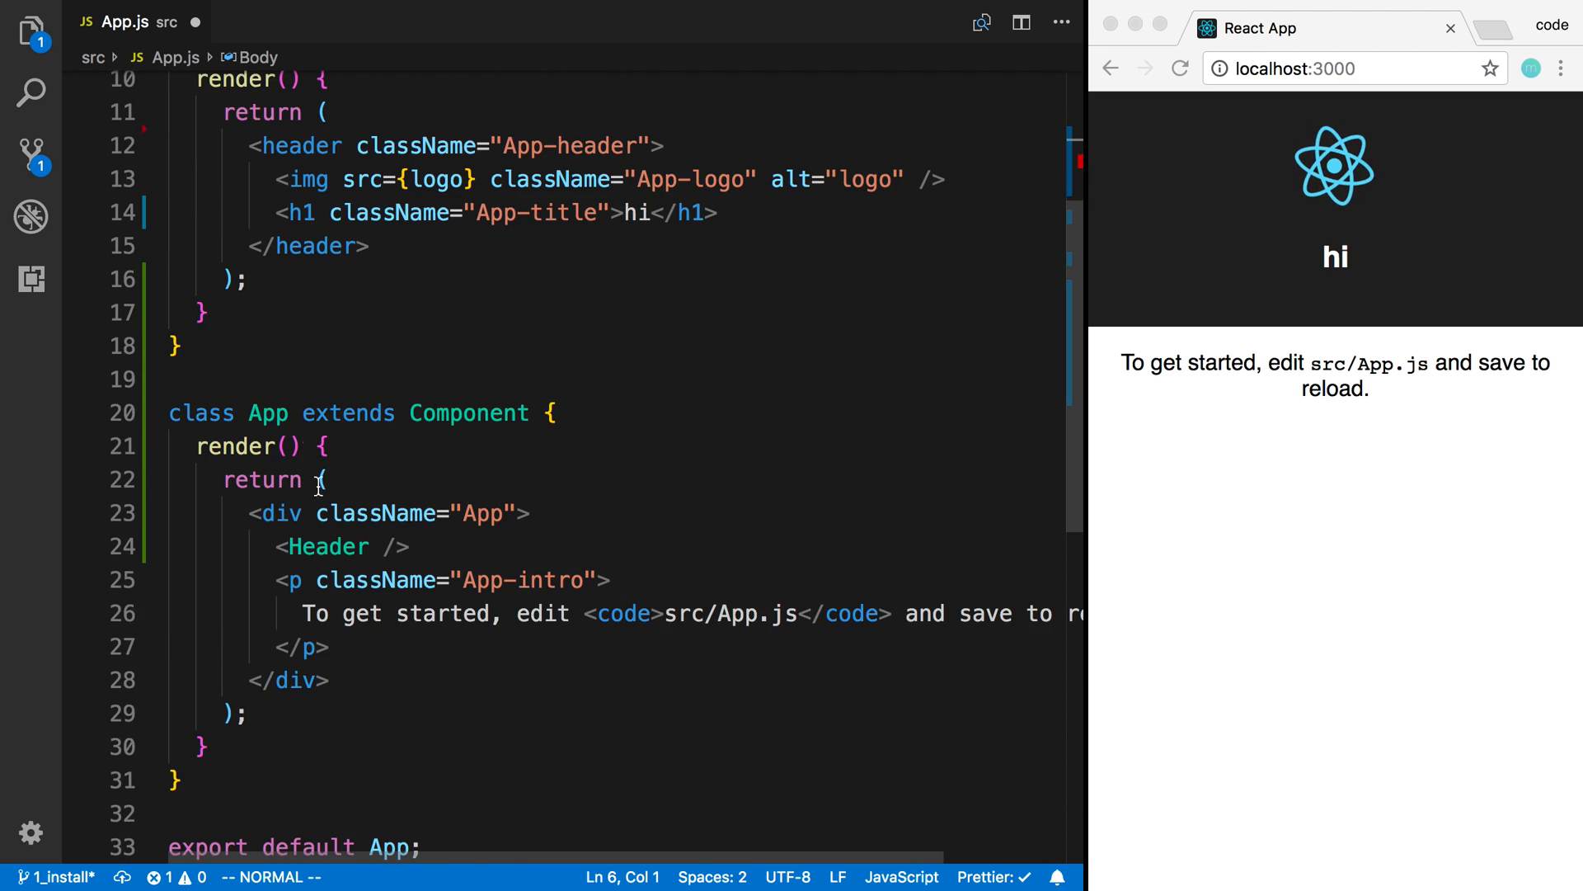
# Move the <p className="App-intro"> paragraph from App into Body's parentheses
pyautogui.click(310, 597)
pyautogui.press('k')
pyautogui.hotkey('shift', 'v')
pyautogui.press('j')
pyautogui.press('j')
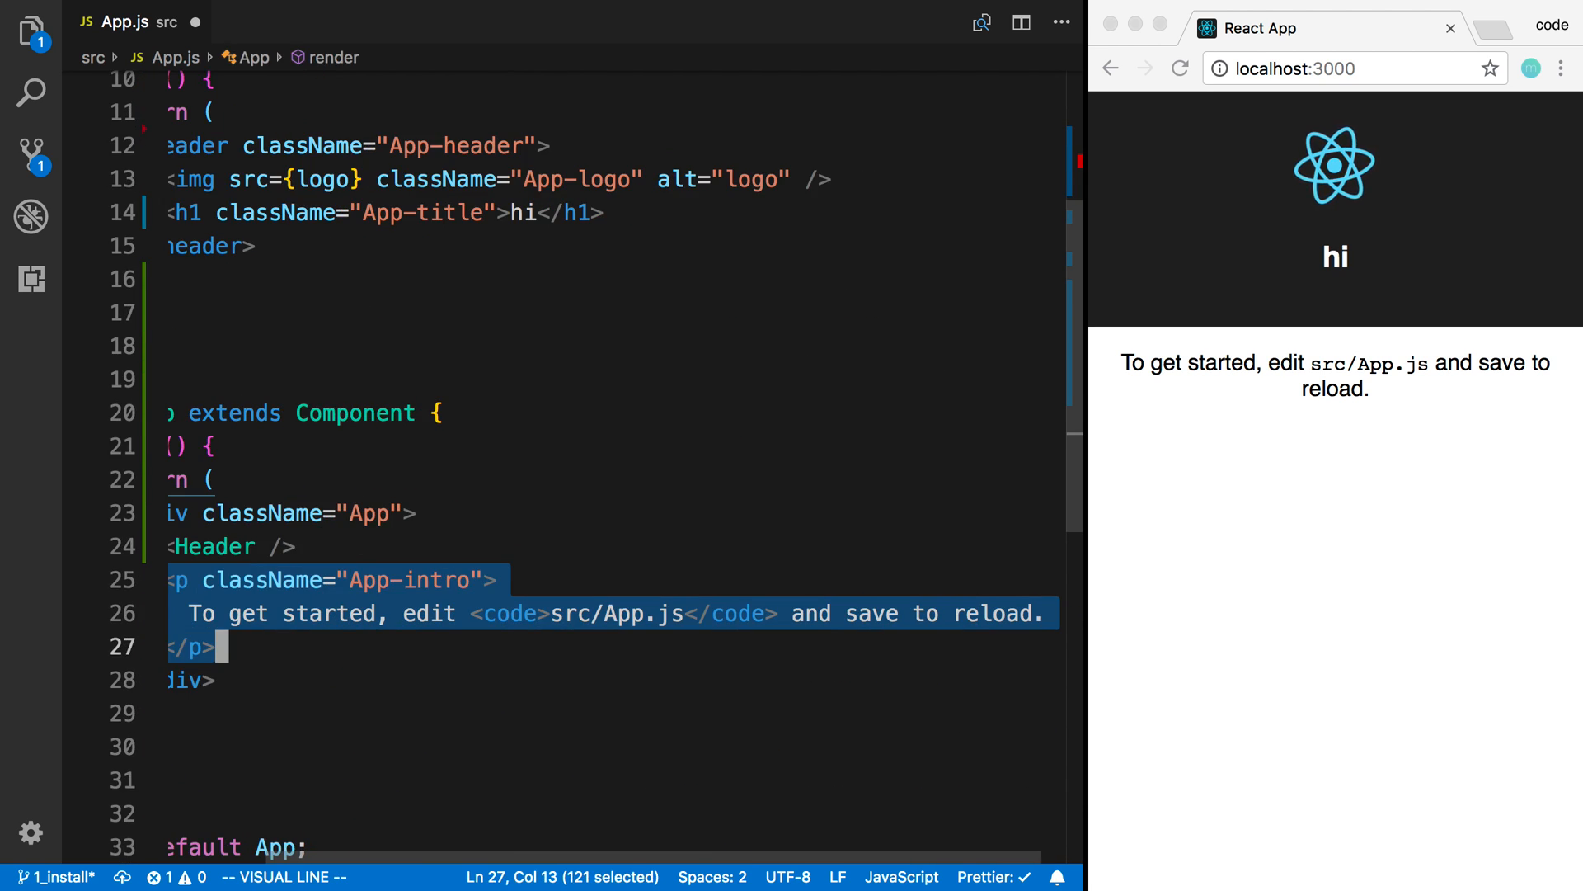
pyautogui.press('d')
pyautogui.scroll(3, 332, 581)
pyautogui.click(273, 276)
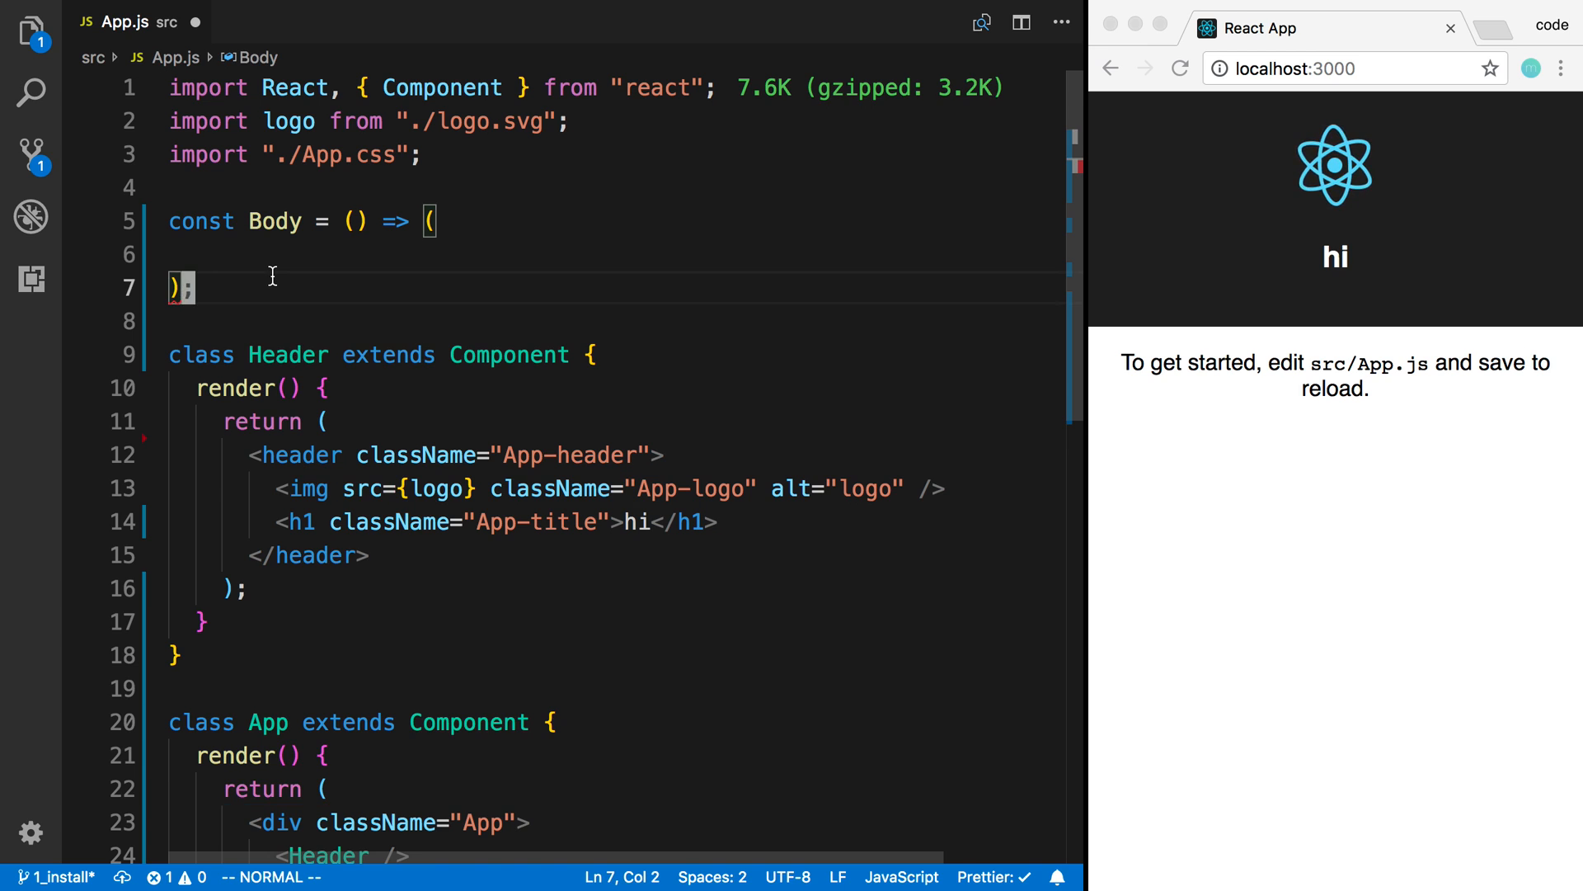
pyautogui.hotkey('shift', 'p')
pyautogui.press('k')
pyautogui.press('d')
pyautogui.press('d')
pyautogui.scroll(-2, 273, 277)
pyautogui.scroll(-2, 347, 607)
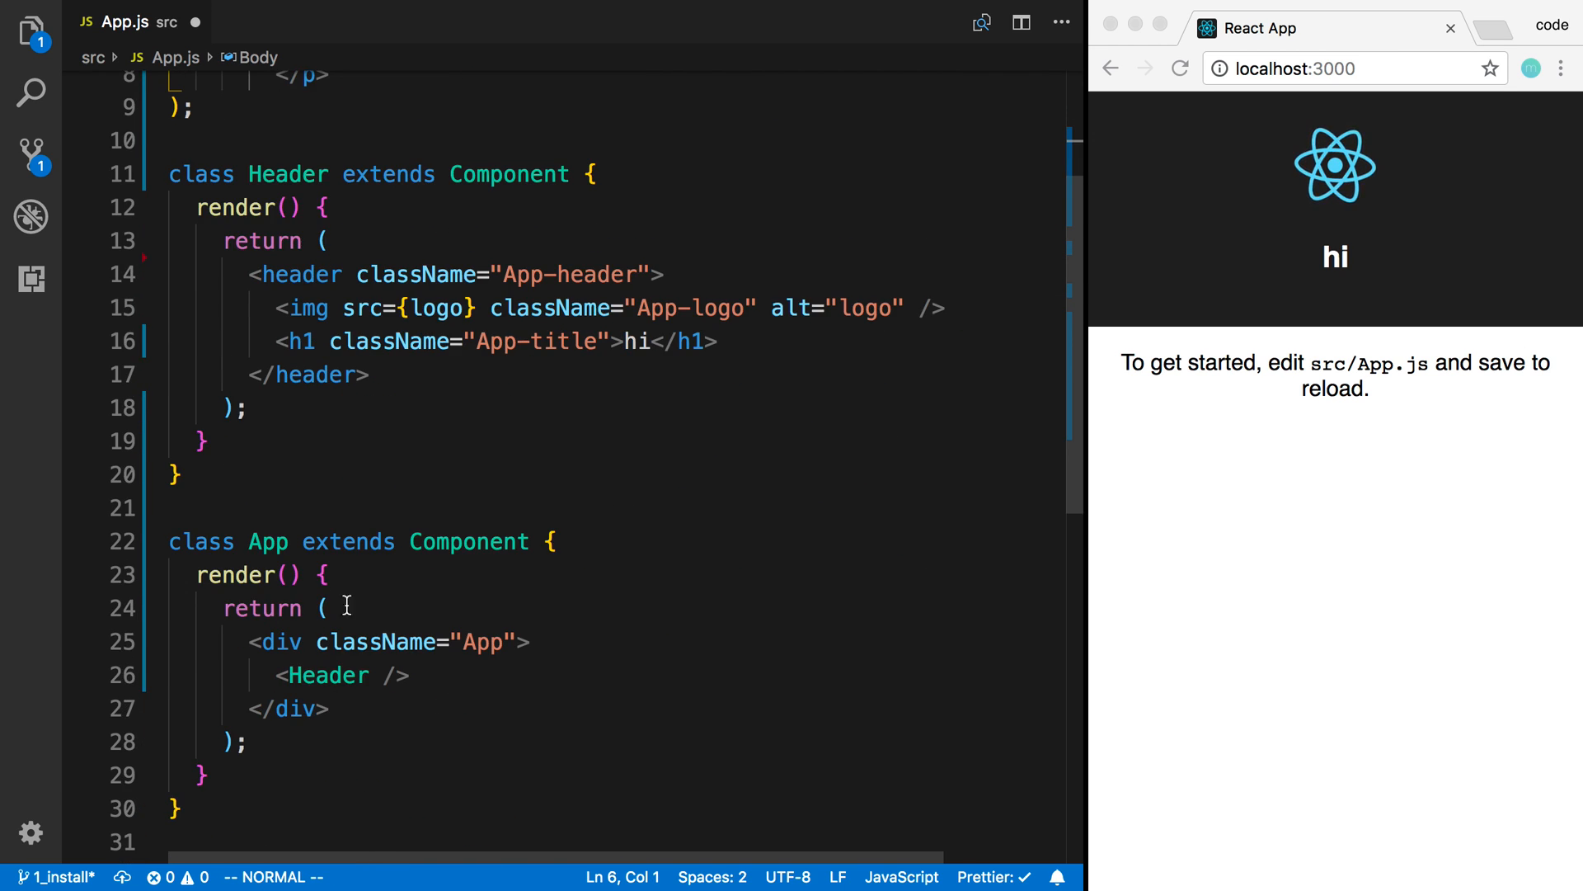
# Render <Body /> below <Header /> in App and point at Body's empty parameter list
pyautogui.click(328, 678)
pyautogui.write('o<')
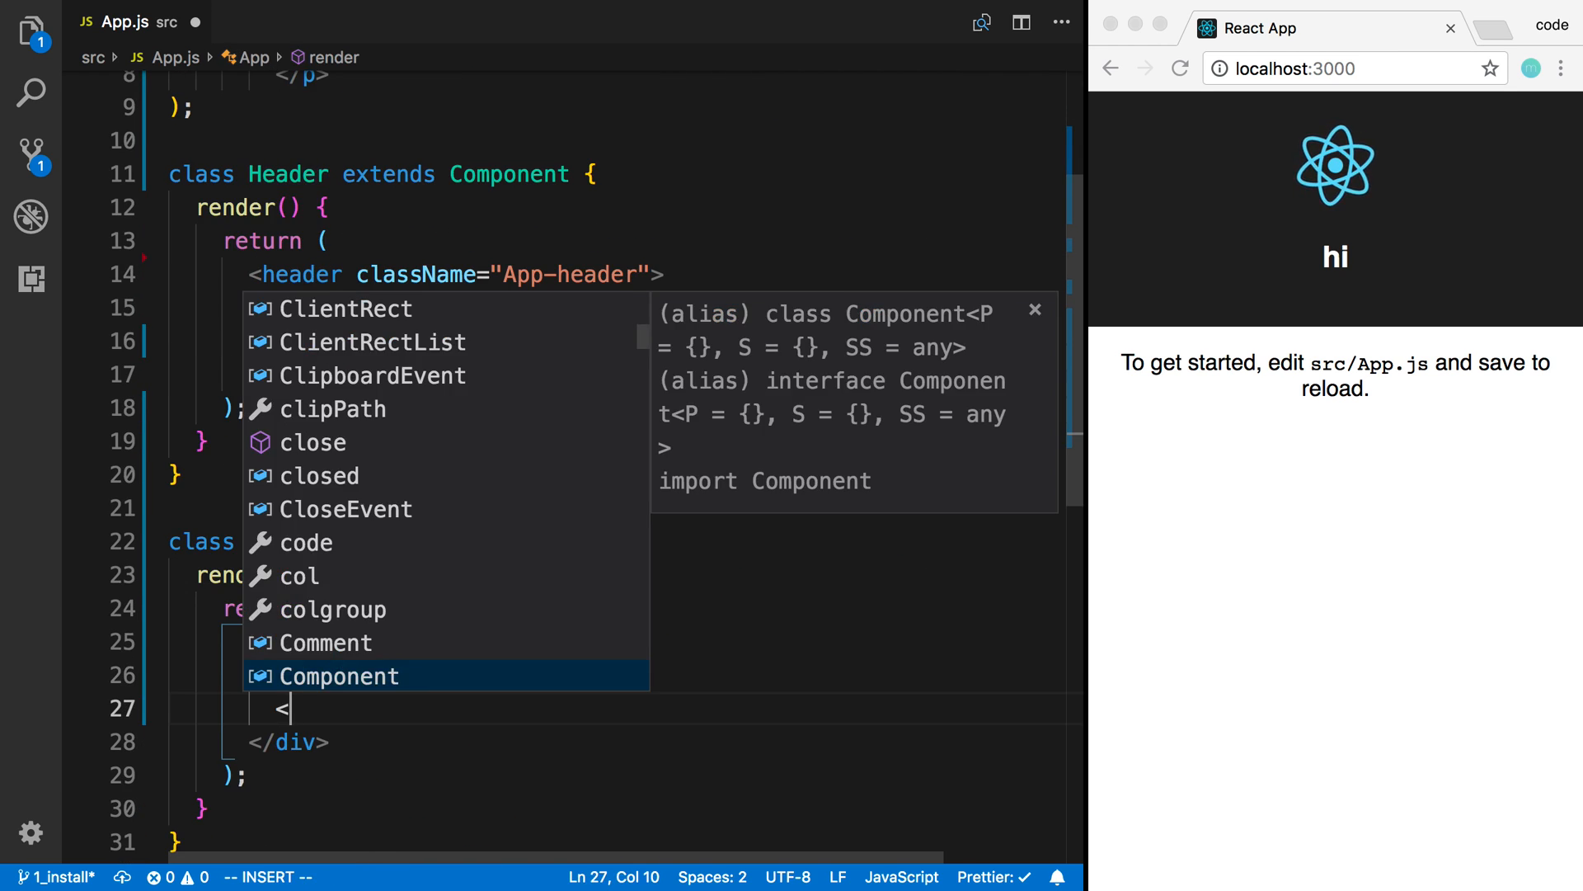
pyautogui.write('Body />')
pyautogui.press('Escape')
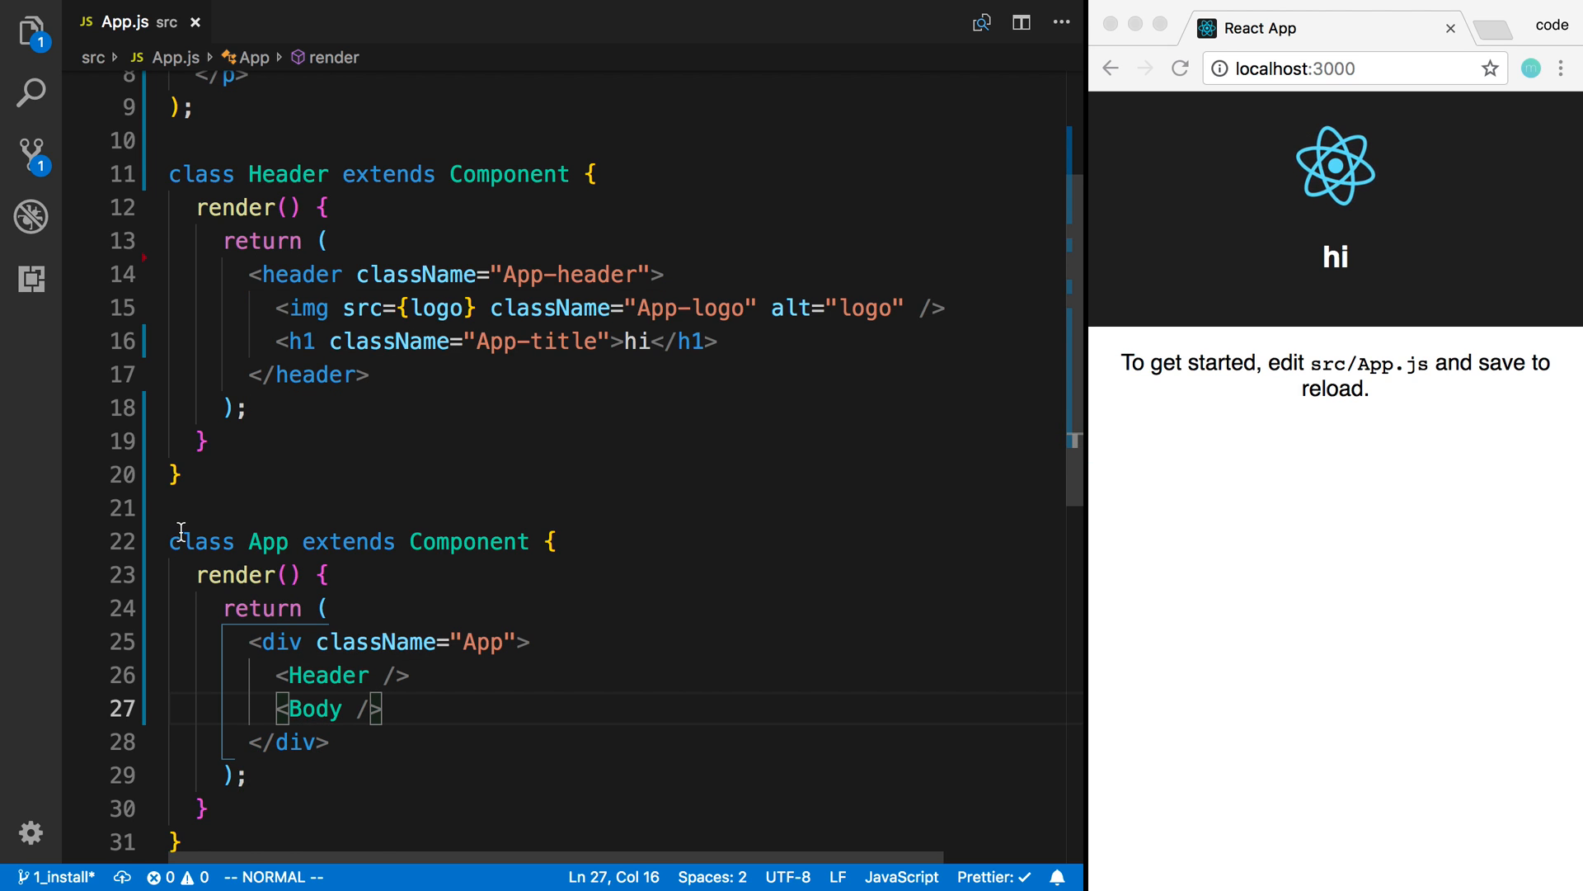
pyautogui.scroll(1, 413, 236)
pyautogui.scroll(3, 409, 239)
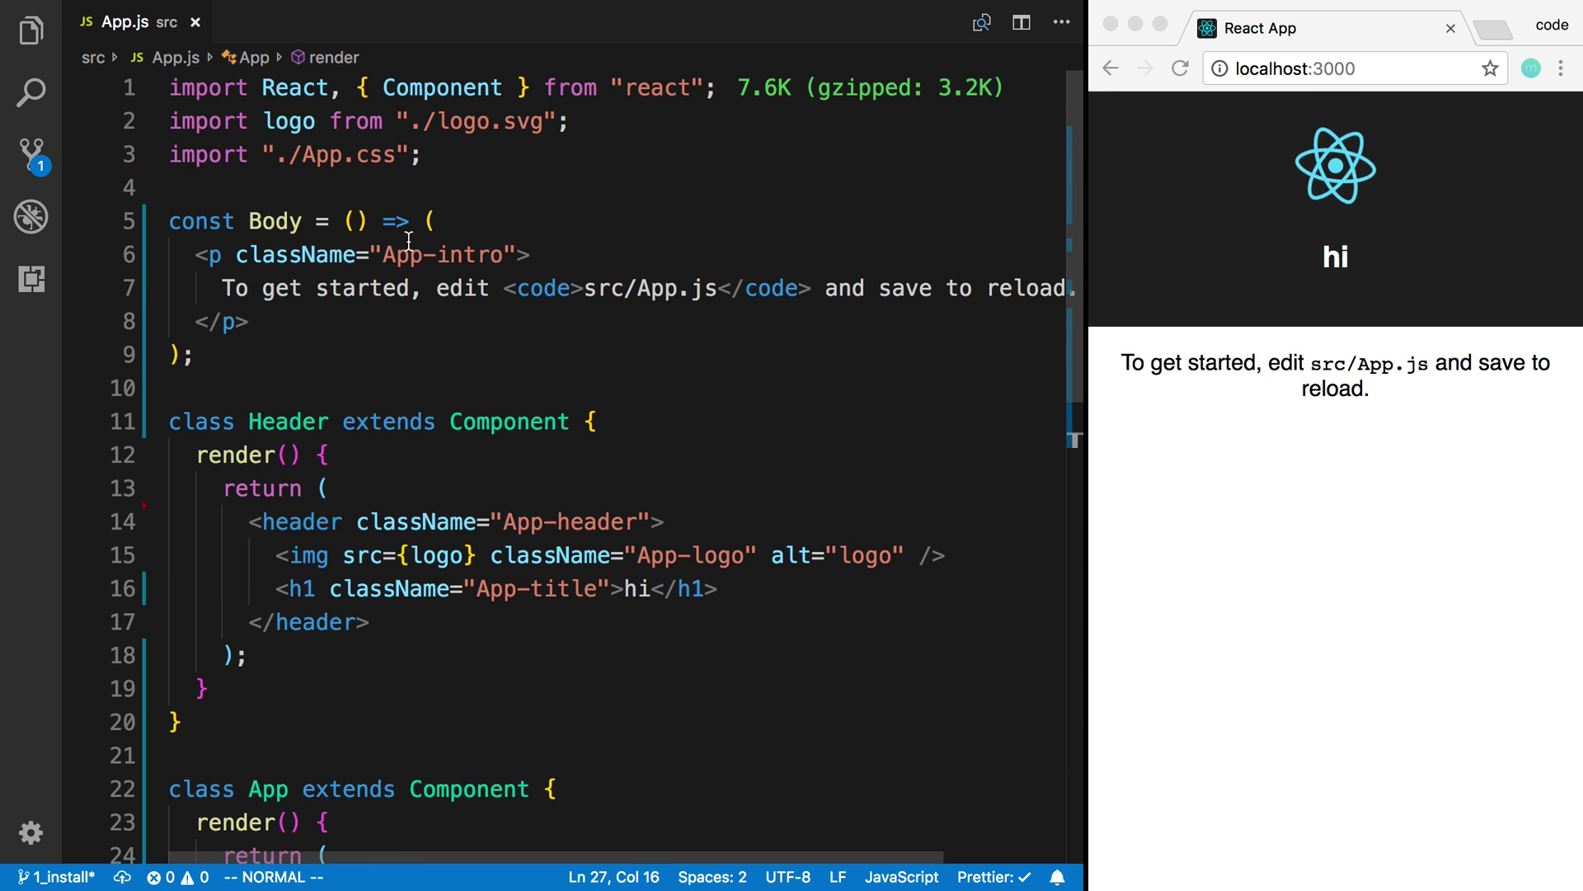
pyautogui.click(355, 232)
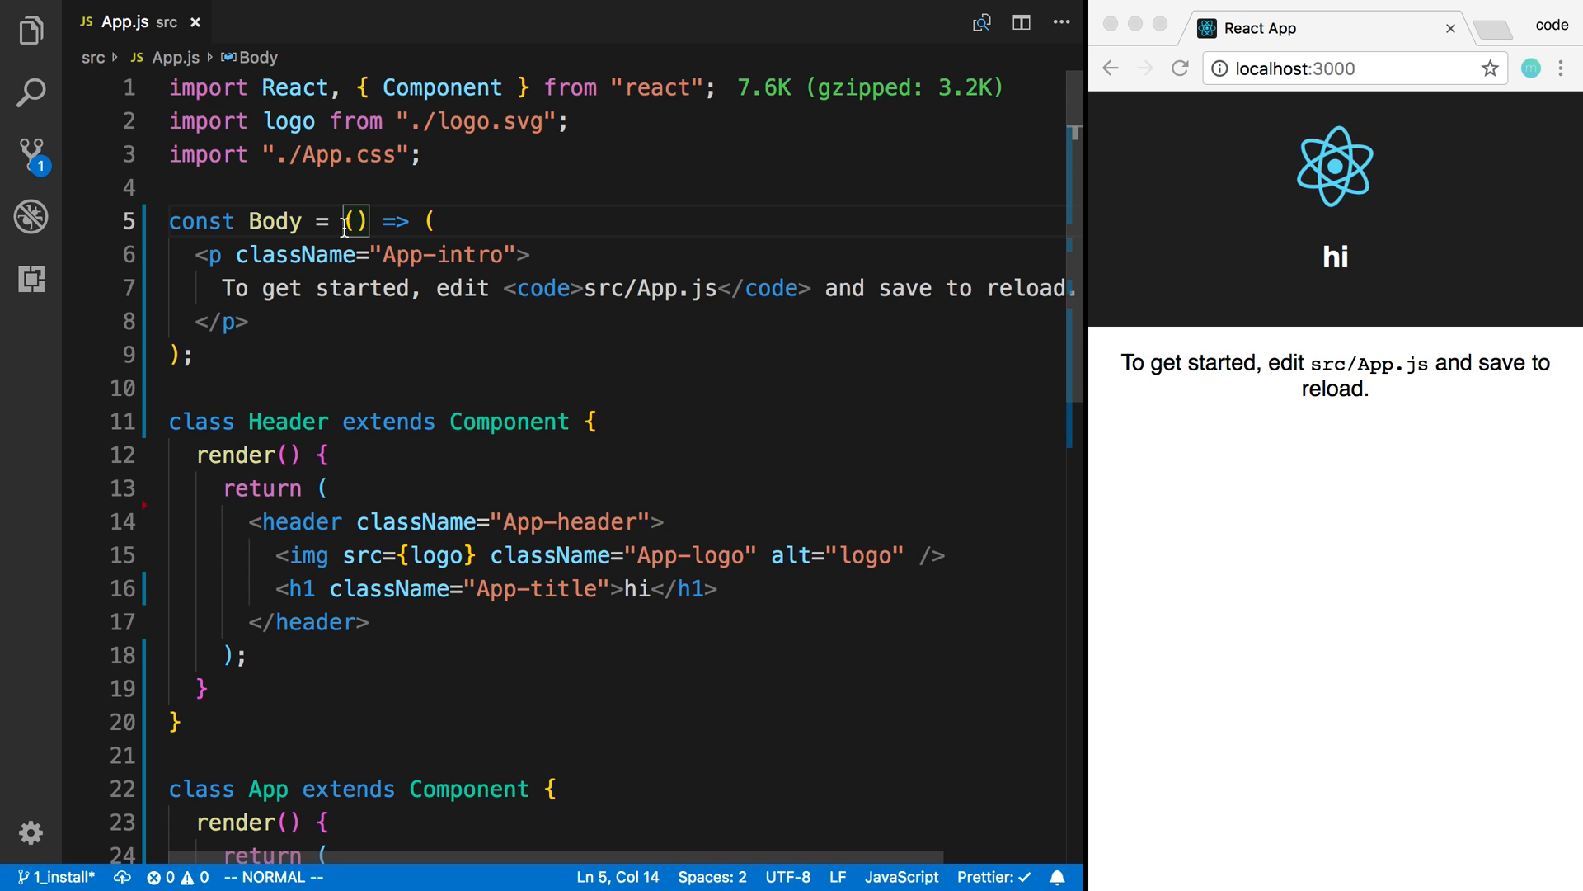
pyautogui.click(288, 349)
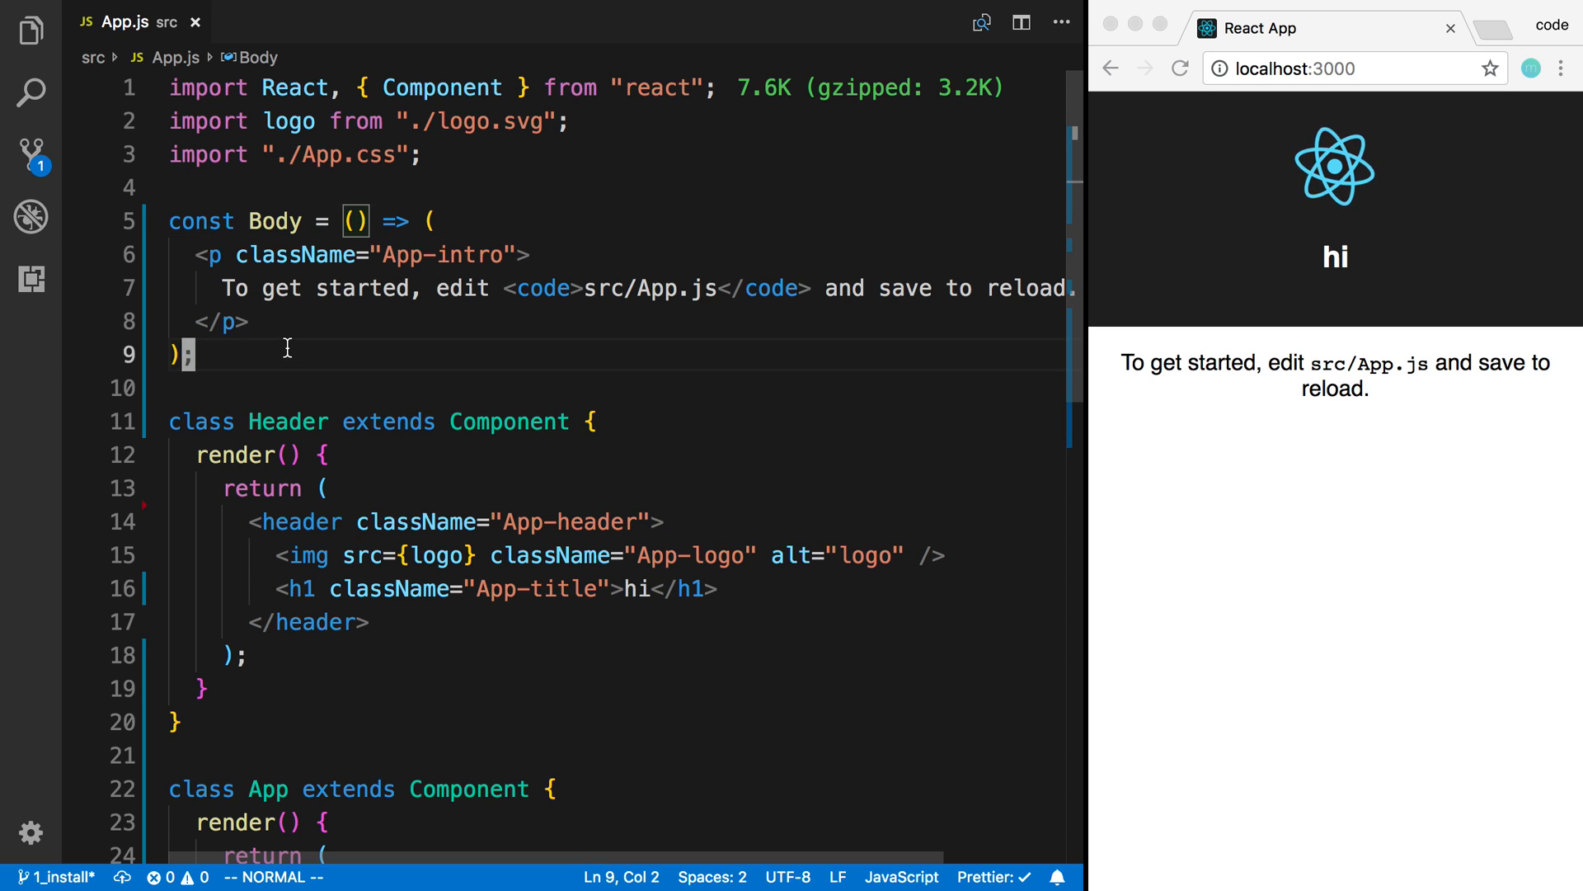
# Comment out the concise Body and paste an uncommented duplicate below it
pyautogui.hotkey('shift', 'v')
pyautogui.press('k')
pyautogui.press('k')
pyautogui.press('k')
pyautogui.press('k')
pyautogui.press('super+slash')
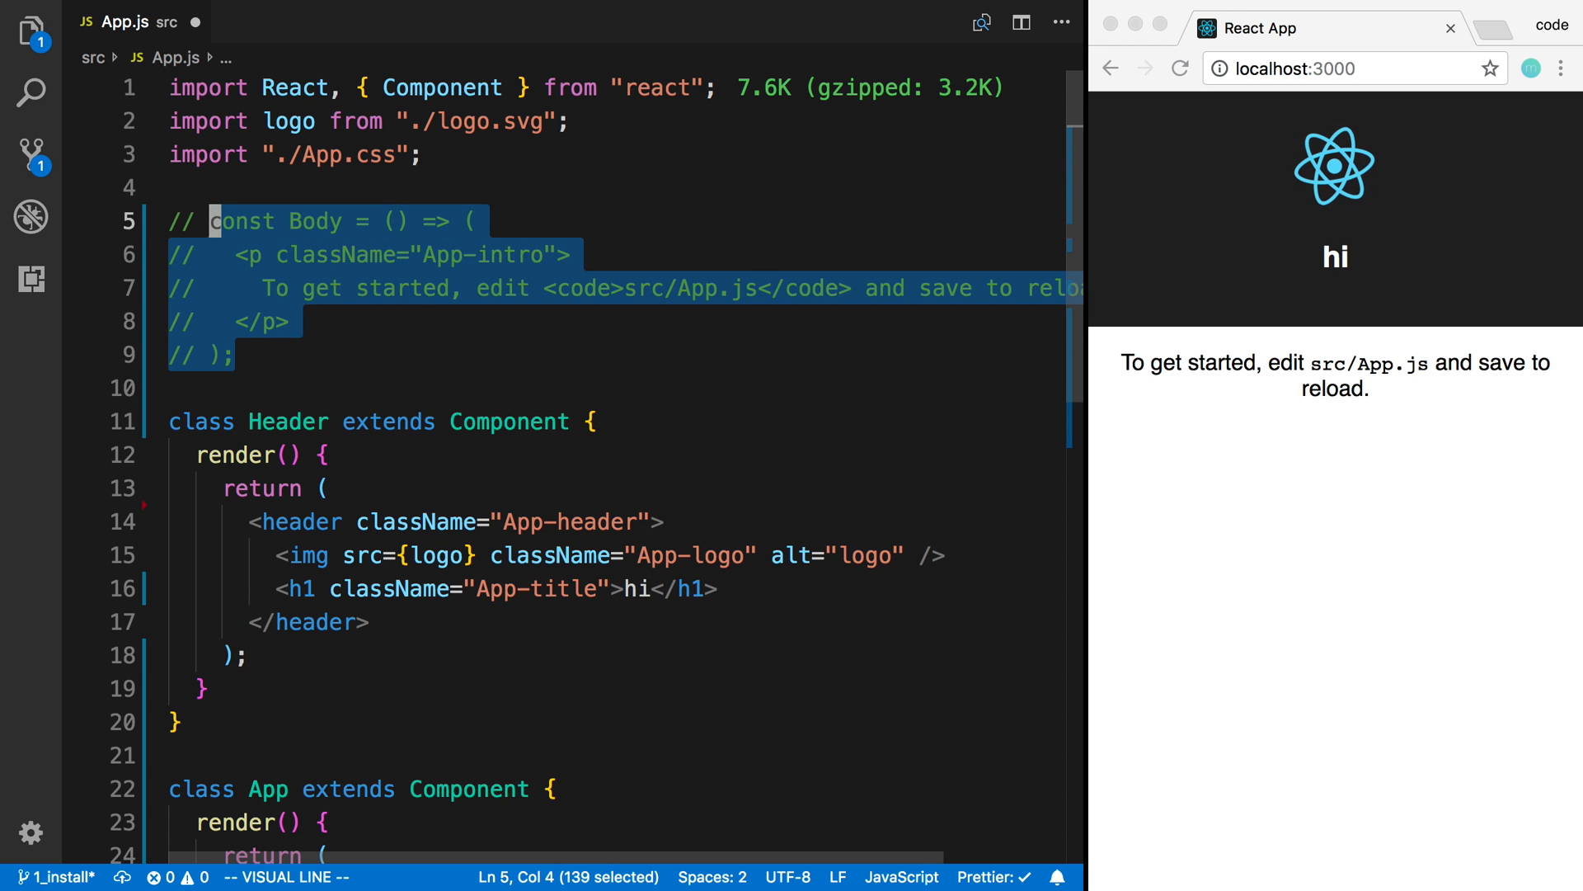
pyautogui.press('Escape')
pyautogui.press('j')
pyautogui.press('j')
pyautogui.press('y')
pyautogui.press('i')
pyautogui.press('p')
pyautogui.press('}')
pyautogui.press('P')
pyautogui.hotkey('shift', 'v')
pyautogui.press('j')
pyautogui.press('j')
pyautogui.press('j')
pyautogui.press('j')
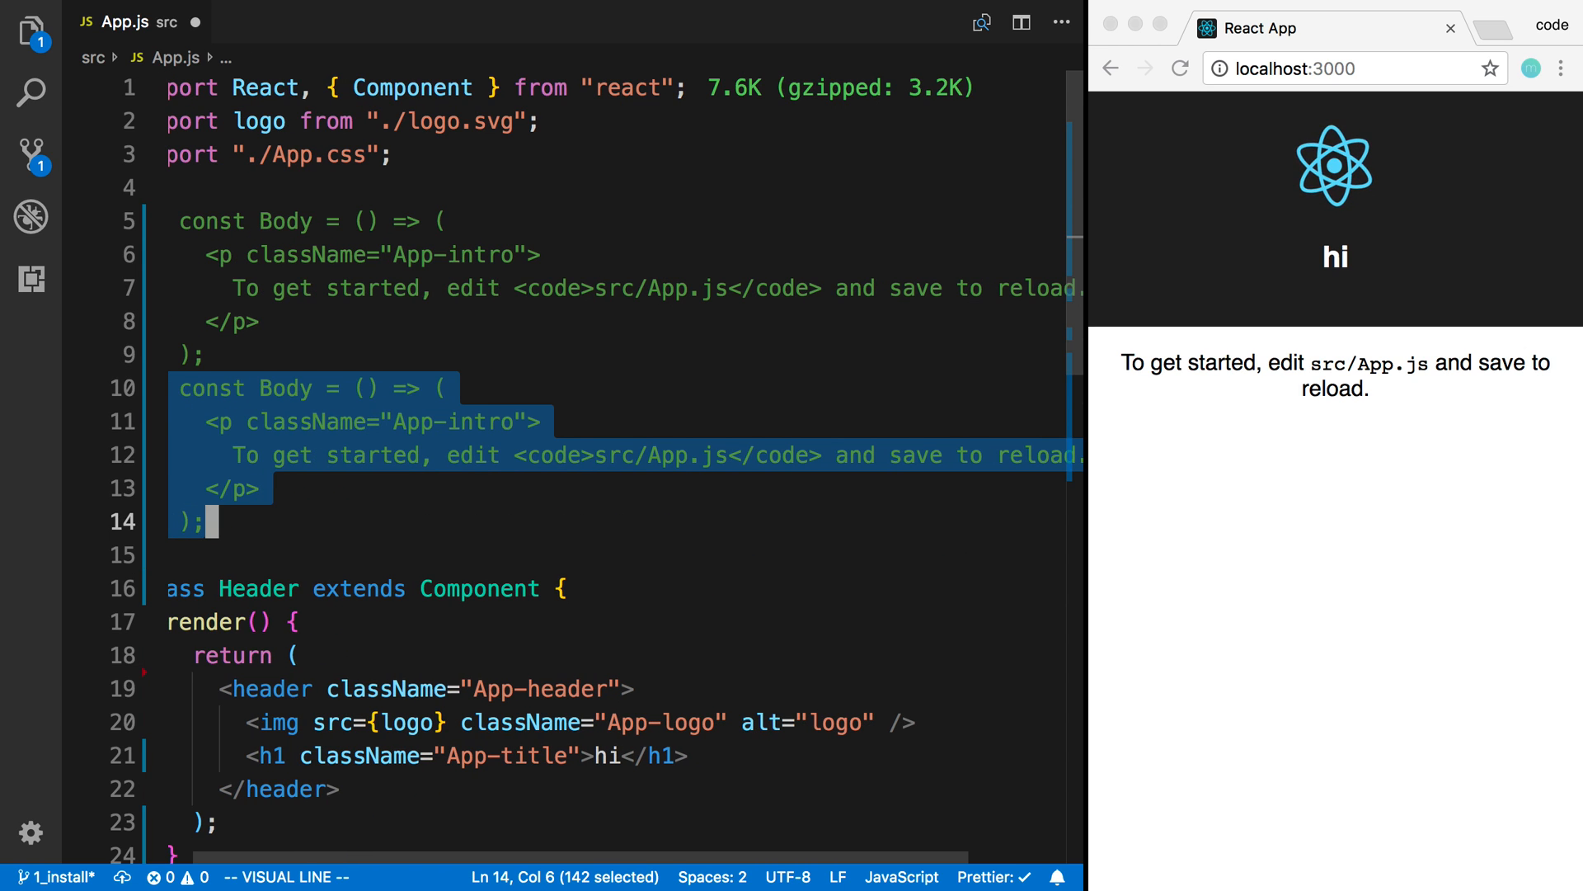
pyautogui.press('super+slash')
pyautogui.press('Escape')
pyautogui.press('k')
# Rewrite the copy as => { return ( ... ) }; block body and save the file
pyautogui.press('w')
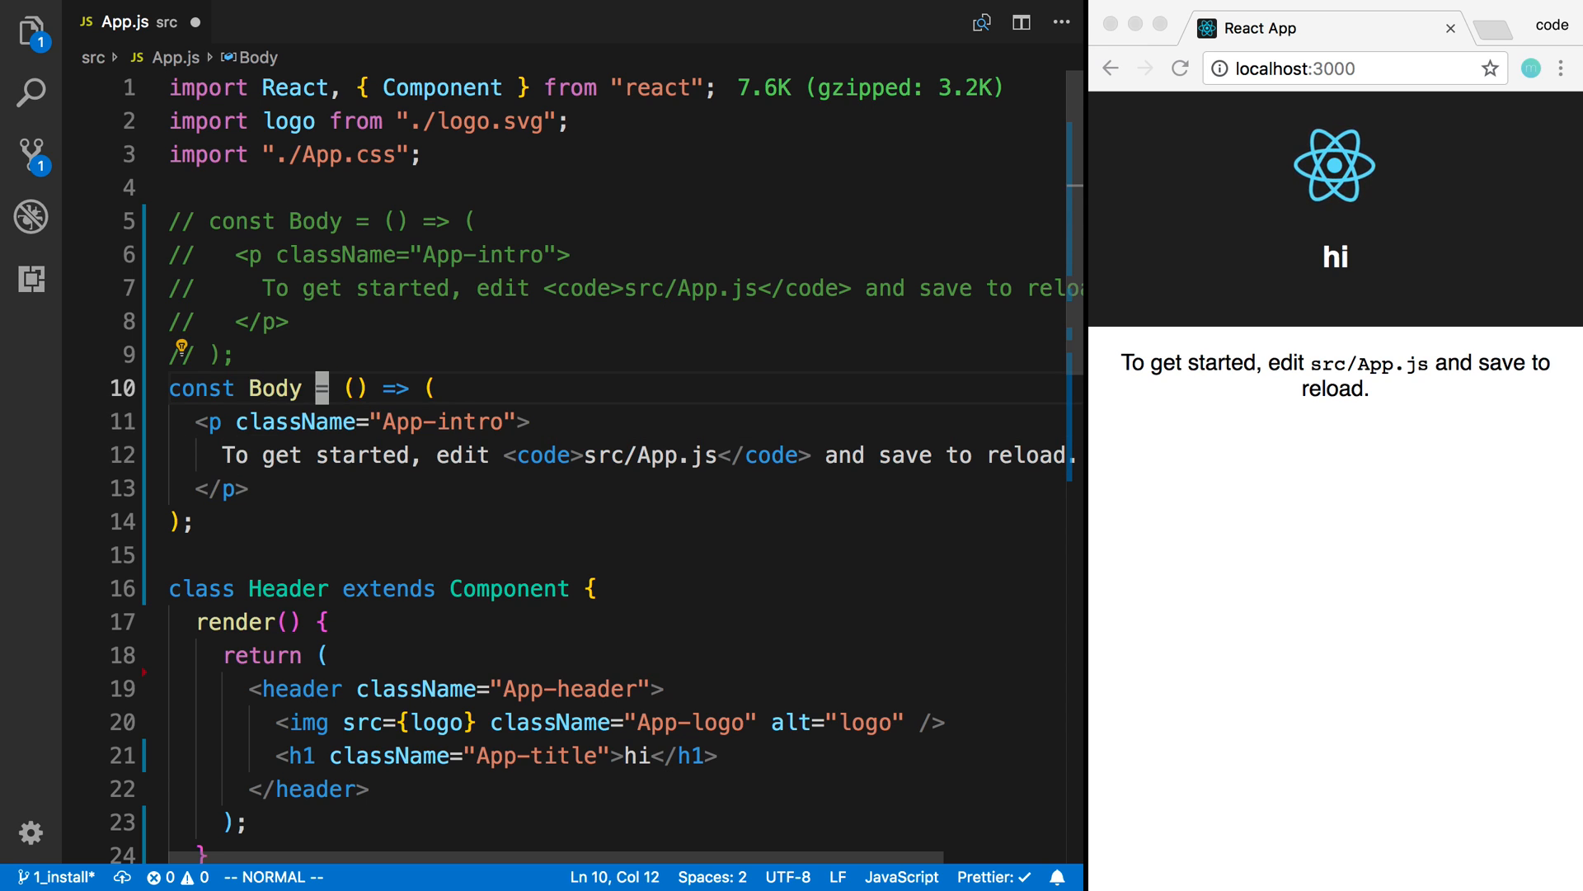
pyautogui.press('w')
pyautogui.press('w')
pyautogui.press('w')
pyautogui.press('Return')
pyautogui.write('return')
pyautogui.press('Escape')
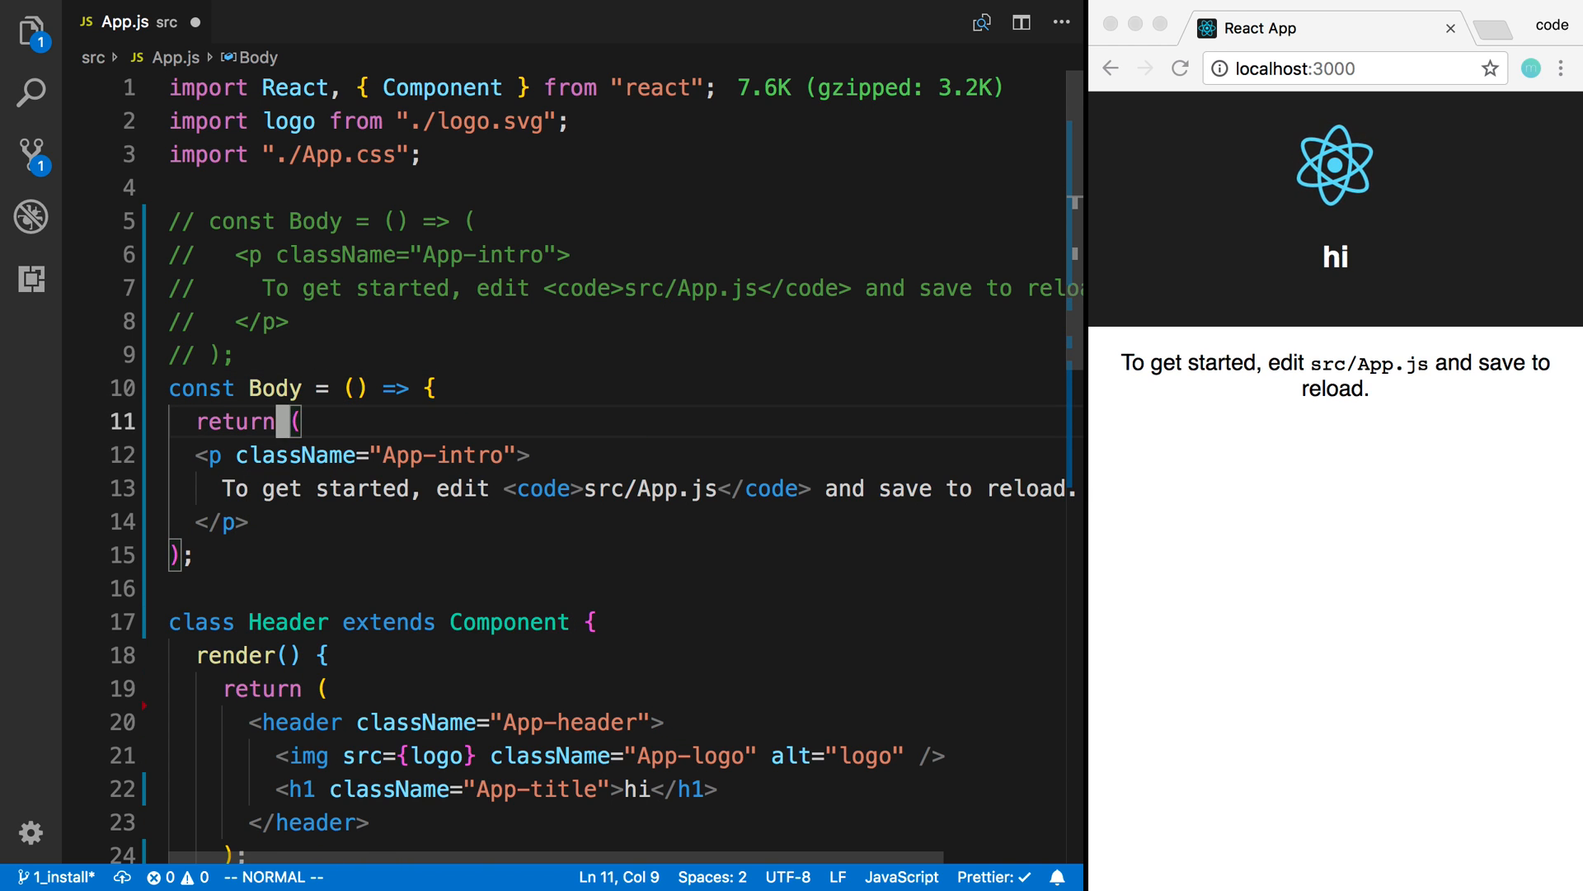
pyautogui.press('j')
pyautogui.press('j')
pyautogui.press('j')
pyautogui.write('o}')
pyautogui.press('Escape')
pyautogui.press('super+s')
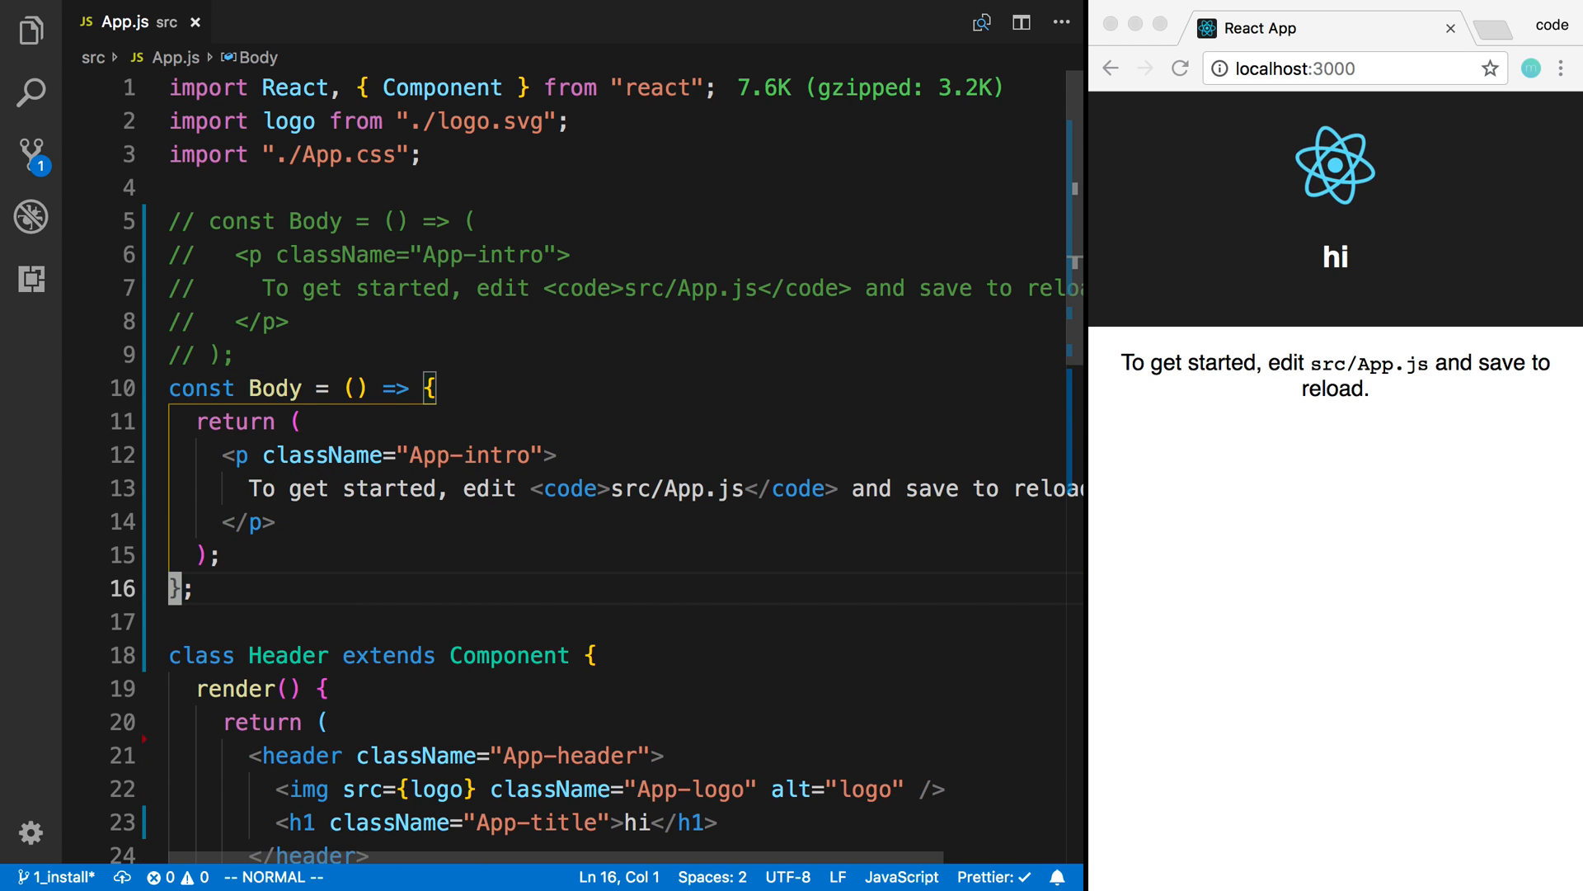
pyautogui.click(419, 224)
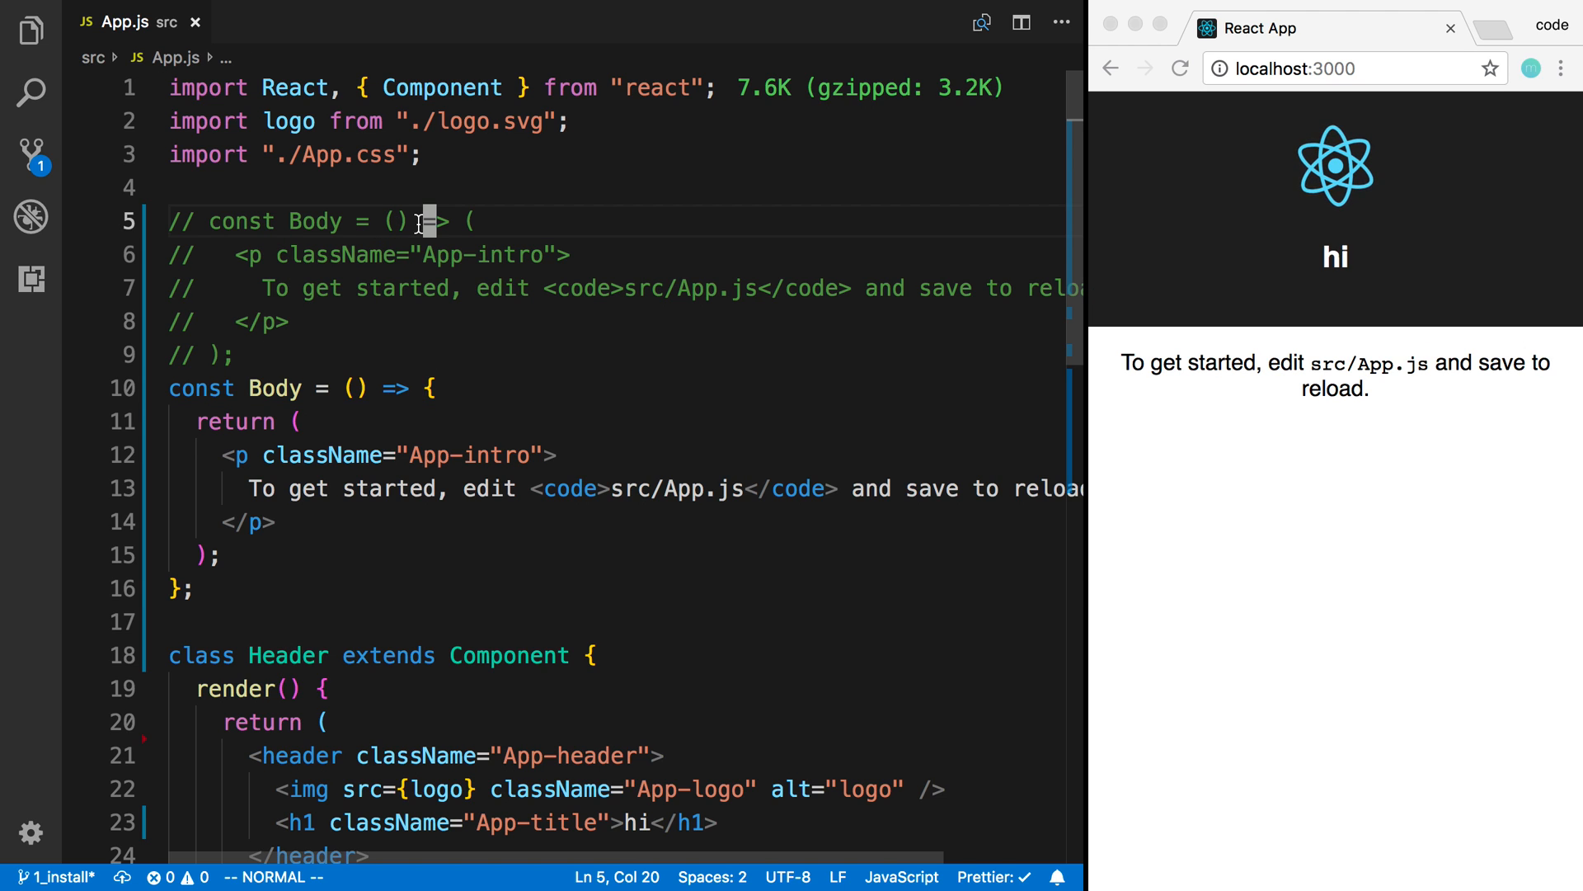
pyautogui.click(320, 492)
pyautogui.scroll(-1, 269, 544)
# Copy the block-body Body and paste a duplicate below it
pyautogui.click(248, 523)
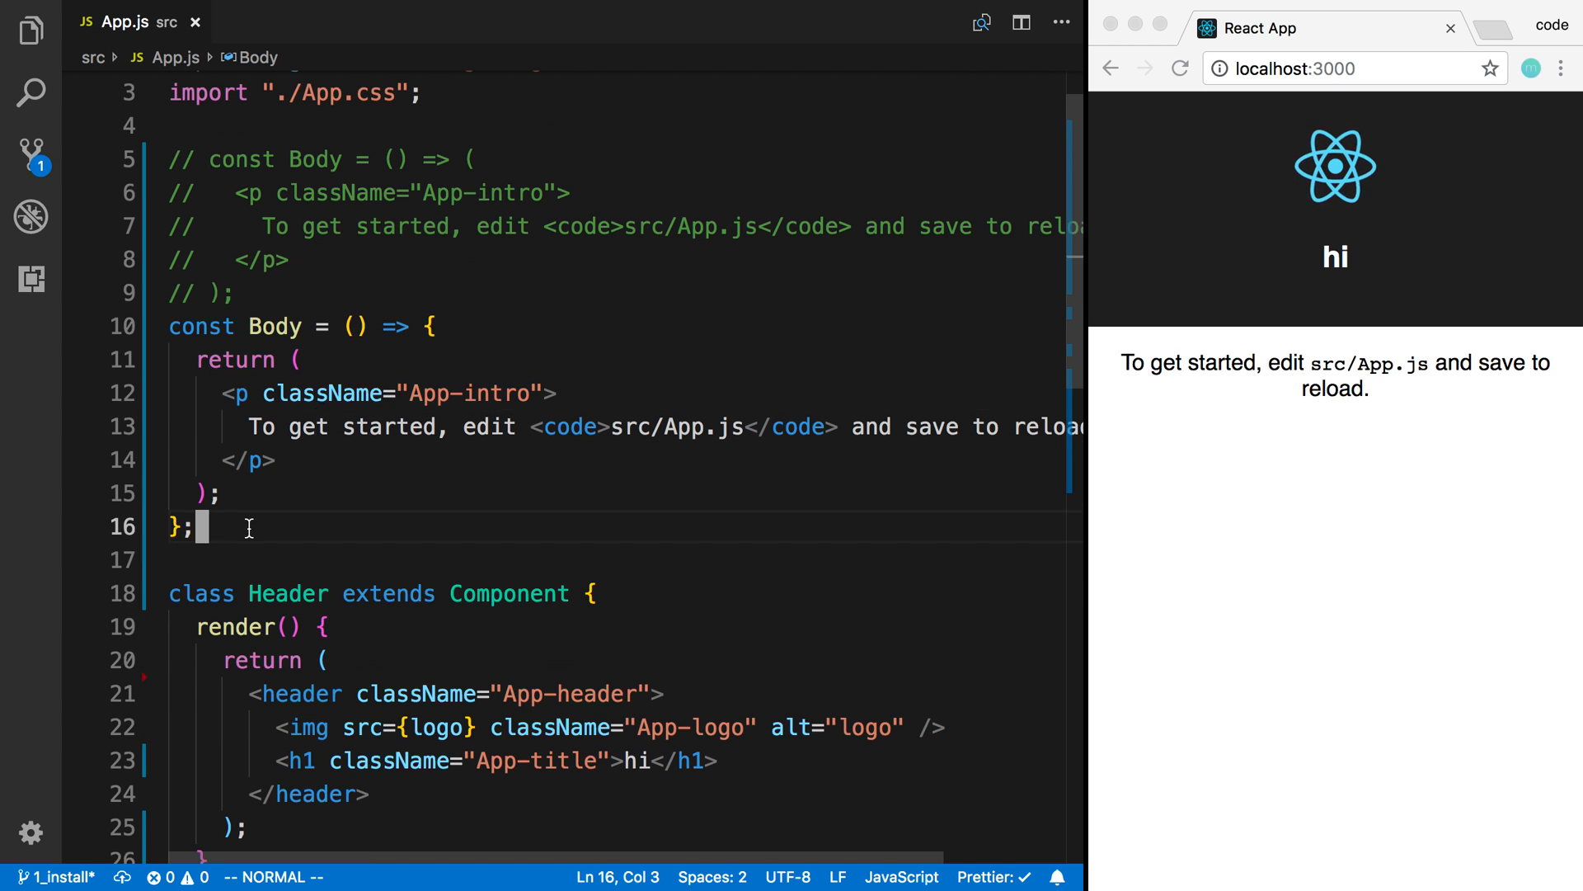
pyautogui.press('k')
pyautogui.press('k')
pyautogui.press('k')
pyautogui.hotkey('shift', 'v')
pyautogui.press('k')
pyautogui.press('k')
pyautogui.press('k')
pyautogui.press('Escape')
pyautogui.hotkey('shift', 'v')
pyautogui.press('j')
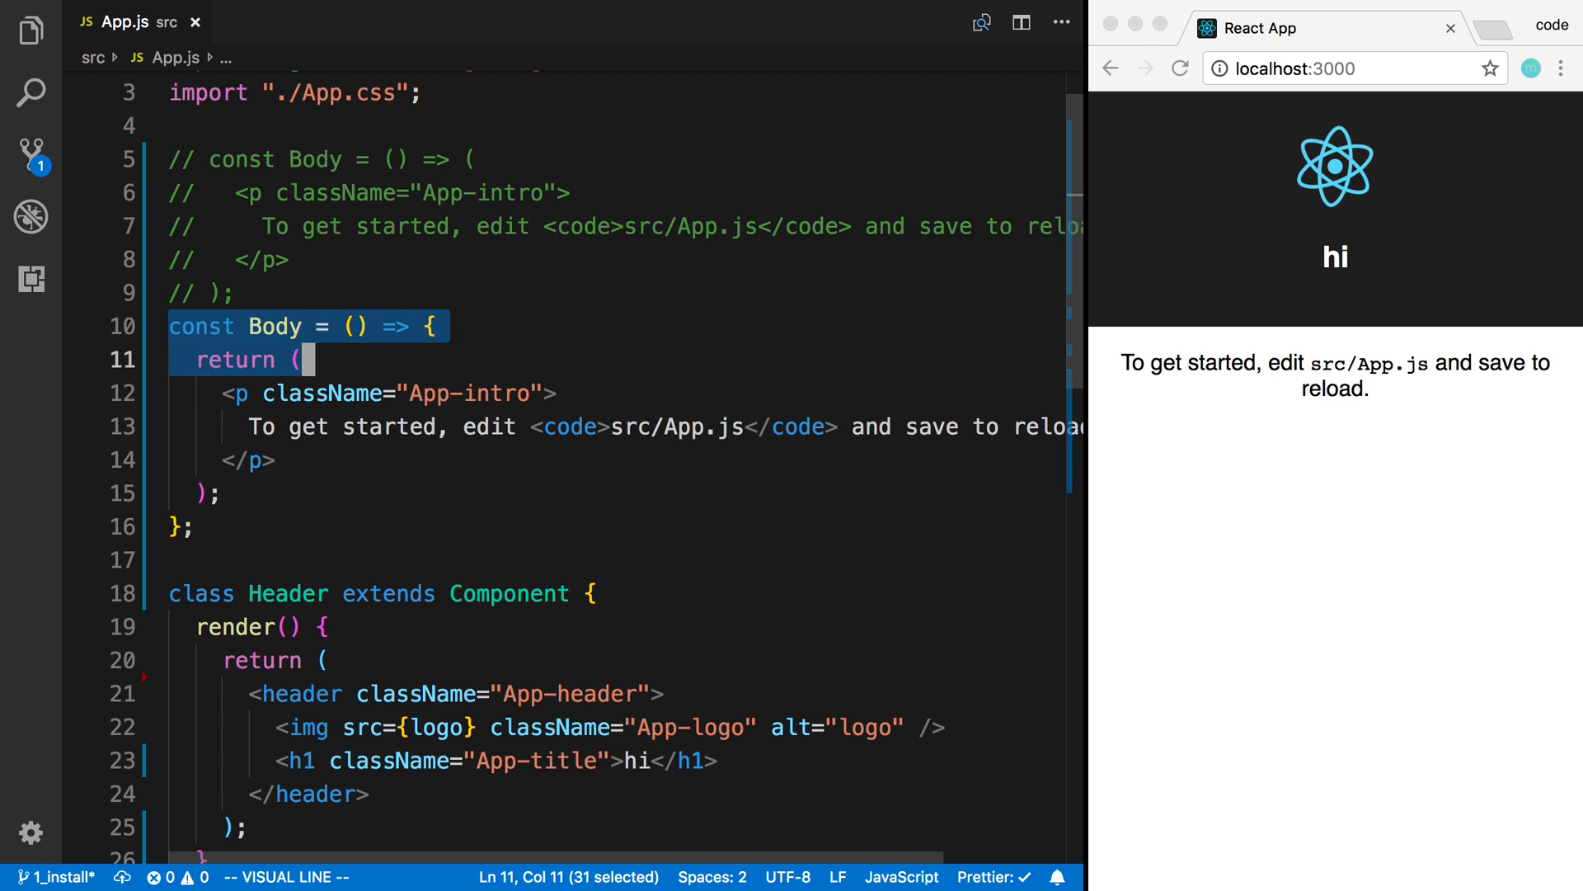
pyautogui.press('j')
pyautogui.press('j')
pyautogui.press('j')
pyautogui.press('y')
pyautogui.press('j')
pyautogui.press('j')
pyautogui.press('j')
pyautogui.press('j')
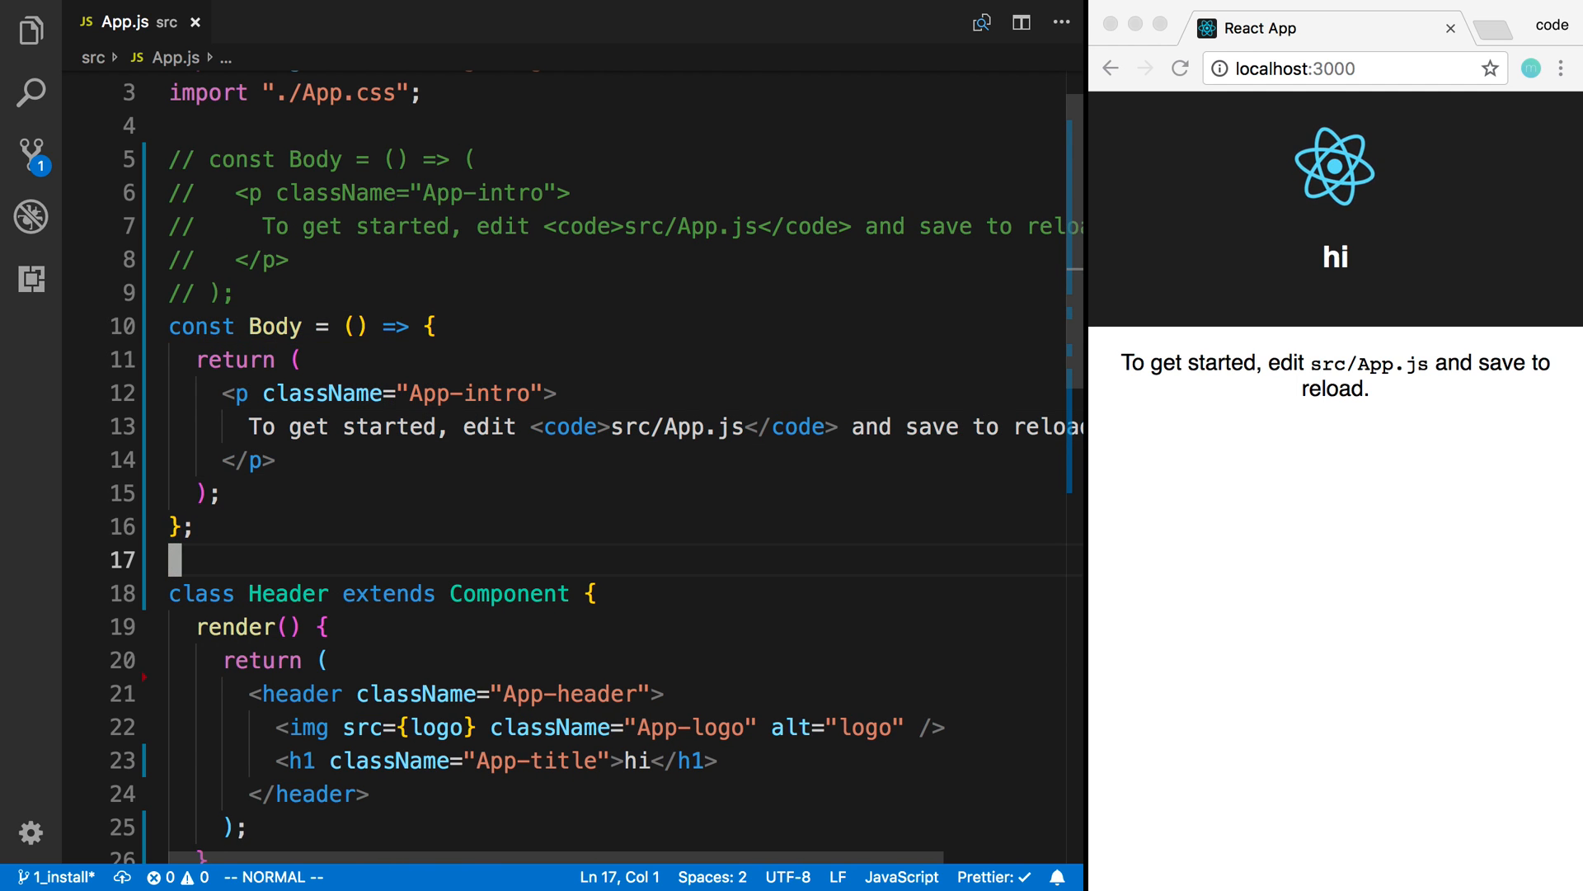
pyautogui.hotkey('shift', 'p')
pyautogui.hotkey('shift', 'o')
pyautogui.press('Escape')
pyautogui.press('k')
# Comment out the original block-body Body with gc
pyautogui.hotkey('shift', 'v')
pyautogui.press('k')
pyautogui.press('k')
pyautogui.press('k')
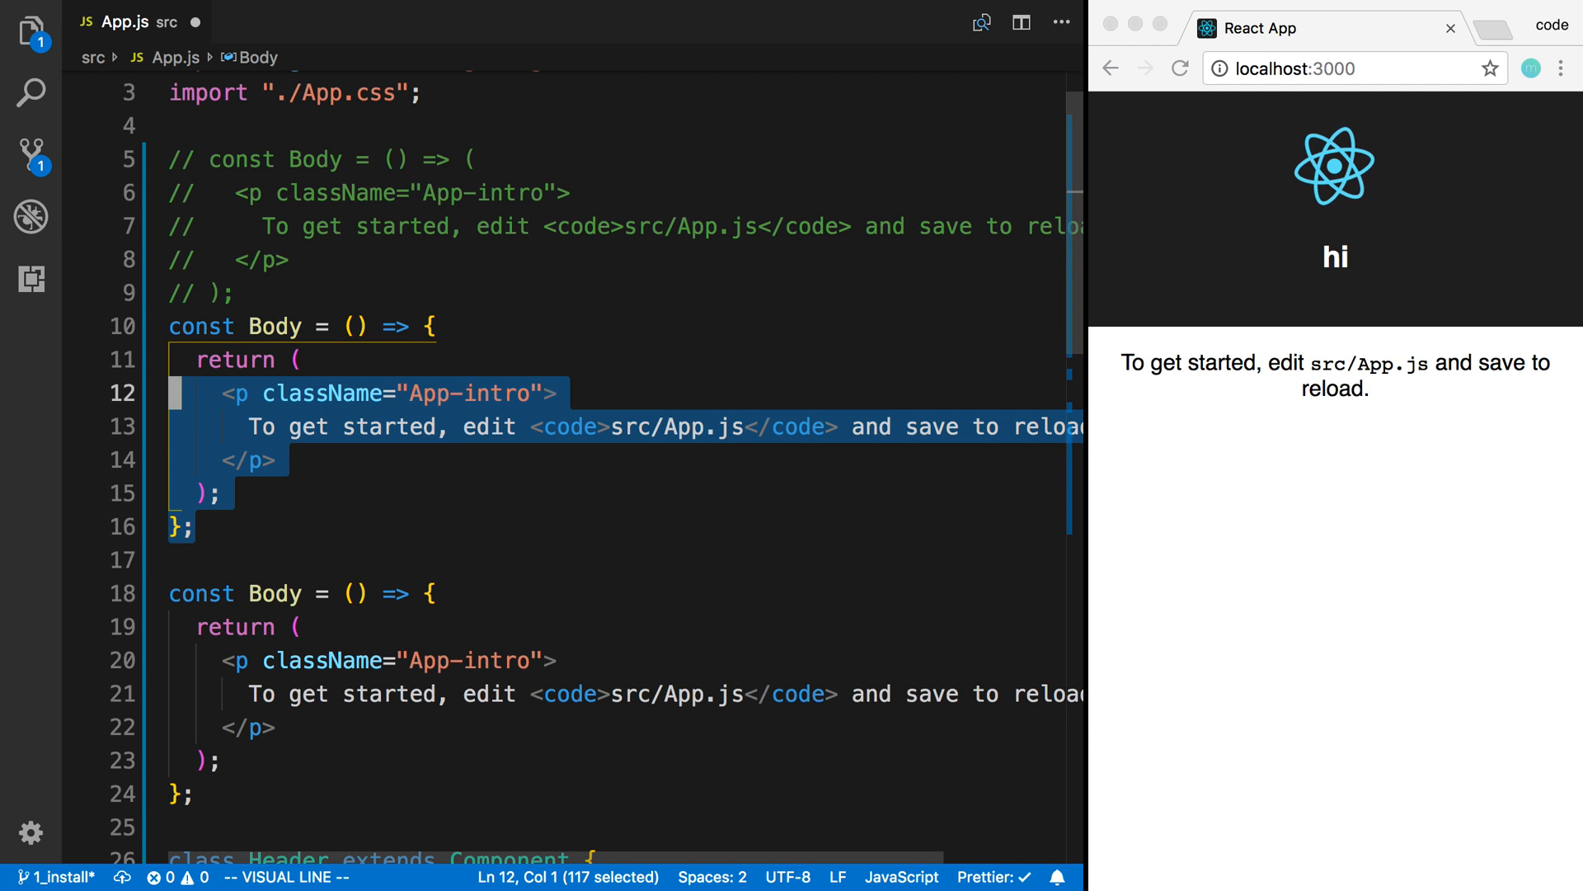
pyautogui.press('k')
pyautogui.press('k')
pyautogui.press('g')
pyautogui.press('c')
# Change the duplicate's 'const Body = () =>' to 'function Body()' and save
pyautogui.press('j')
pyautogui.press('j')
pyautogui.press('j')
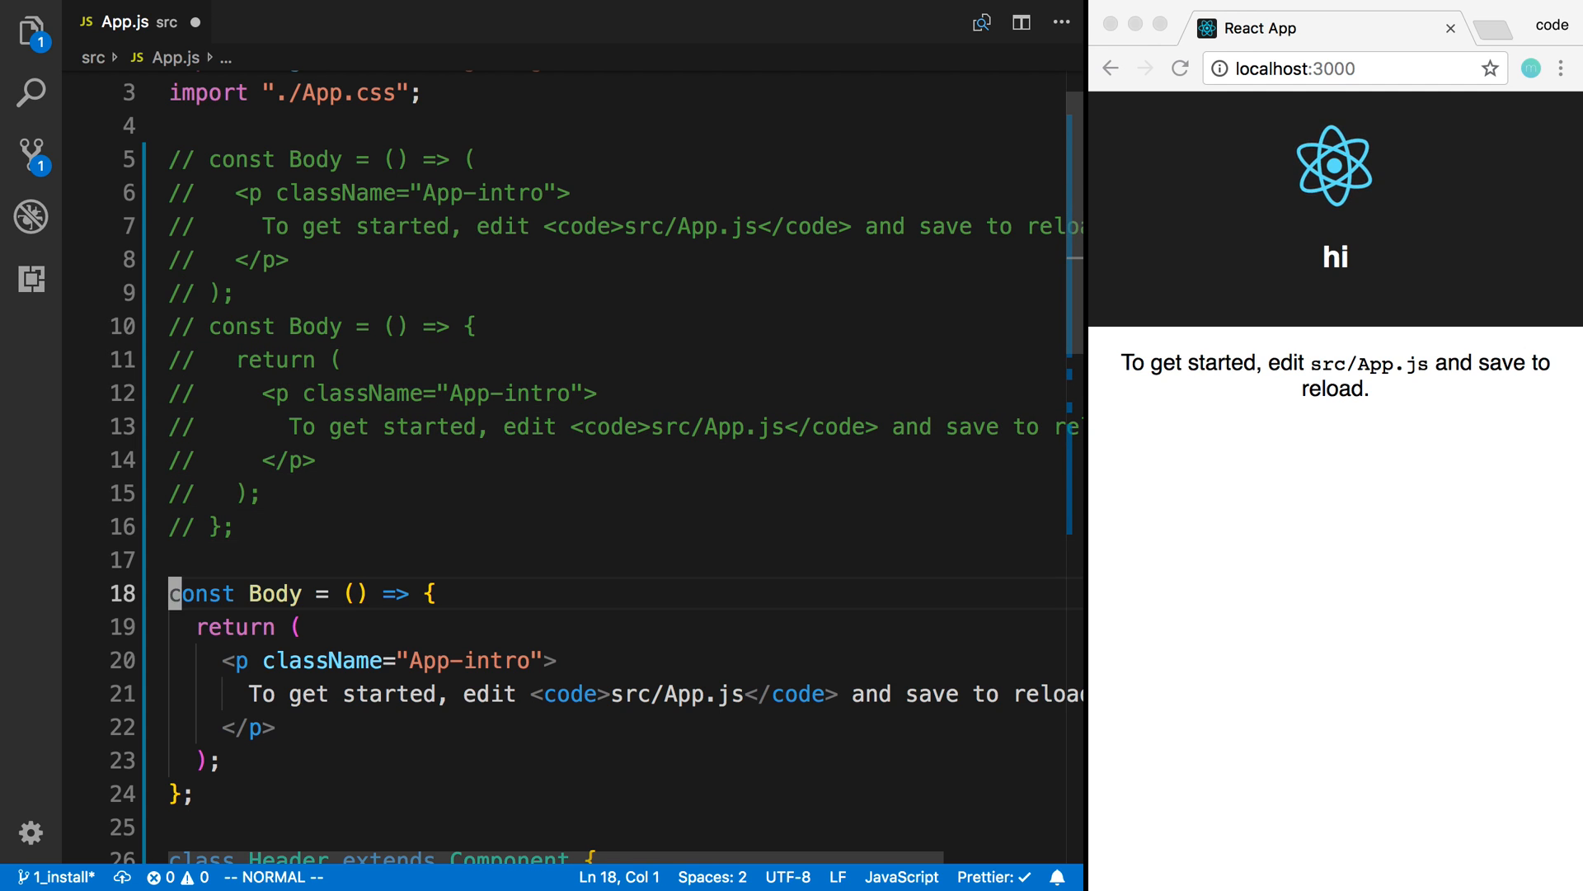
pyautogui.write('cwfu')
pyautogui.press('Escape')
pyautogui.press('w')
pyautogui.press('w')
pyautogui.press('d')
pyautogui.press('w')
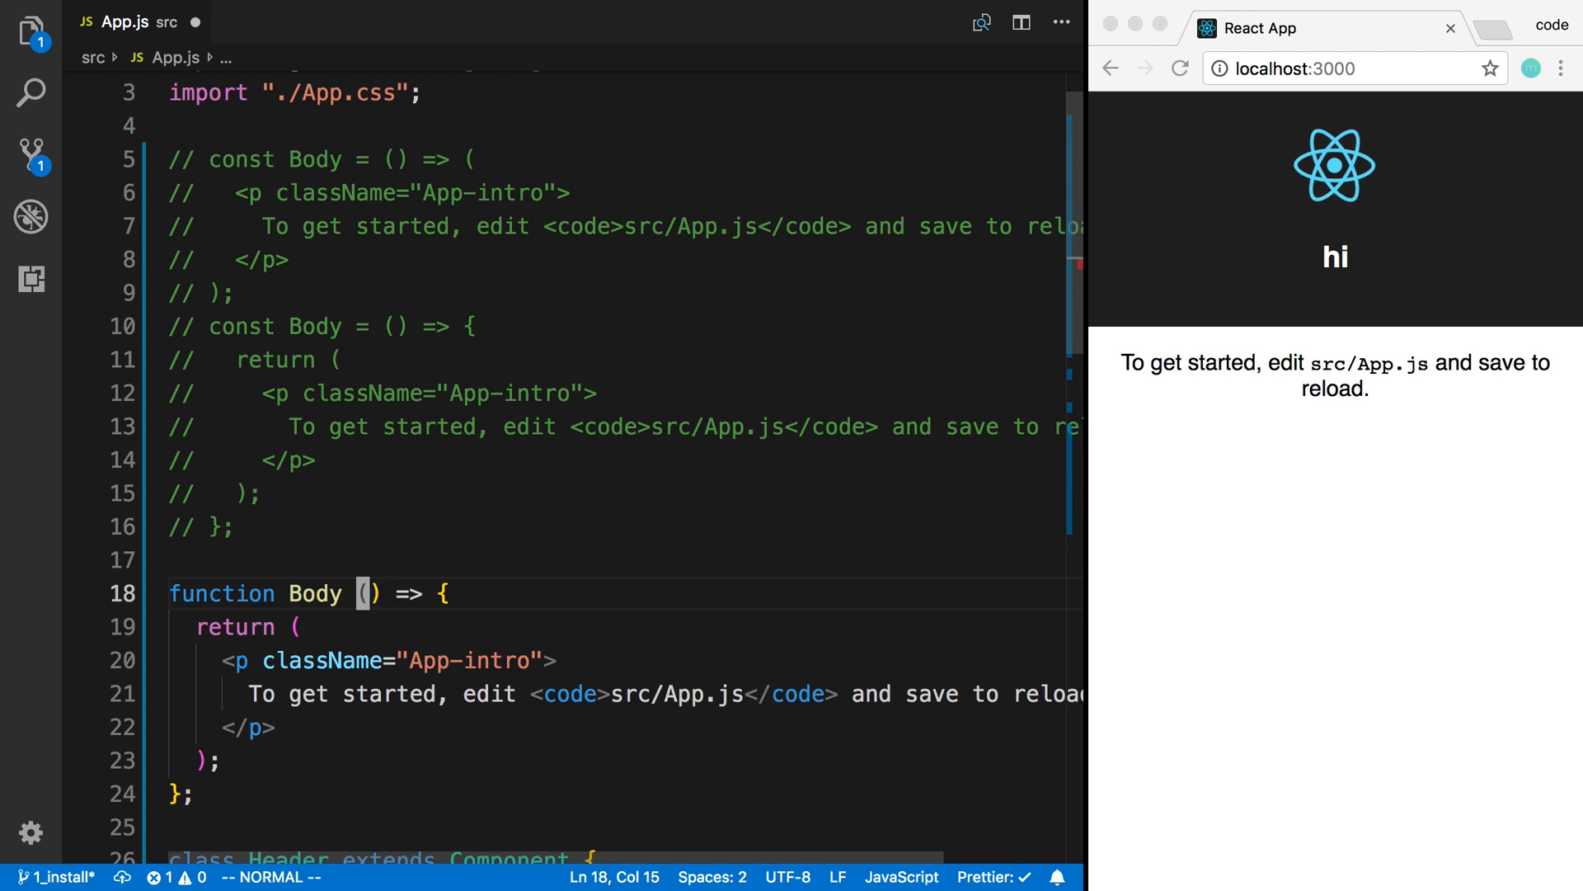
pyautogui.hotkey('shift', 'x')
pyautogui.hotkey('shift', '4')
pyautogui.press('b')
pyautogui.press('b')
pyautogui.press('w')
pyautogui.press('d')
pyautogui.press('w')
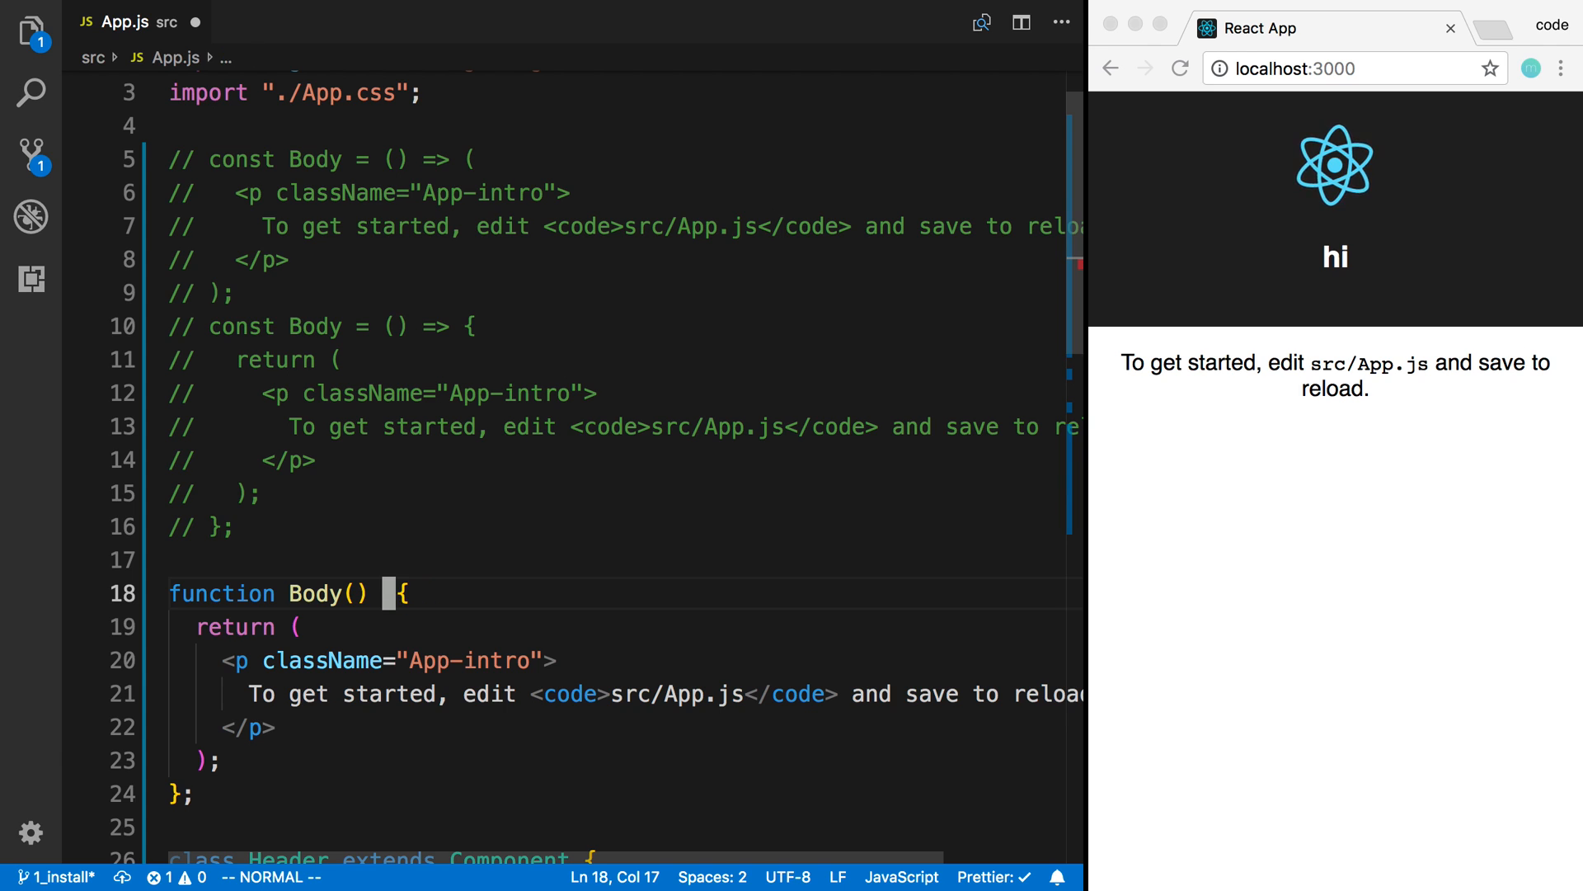
pyautogui.hotkey('ctrl', 's')
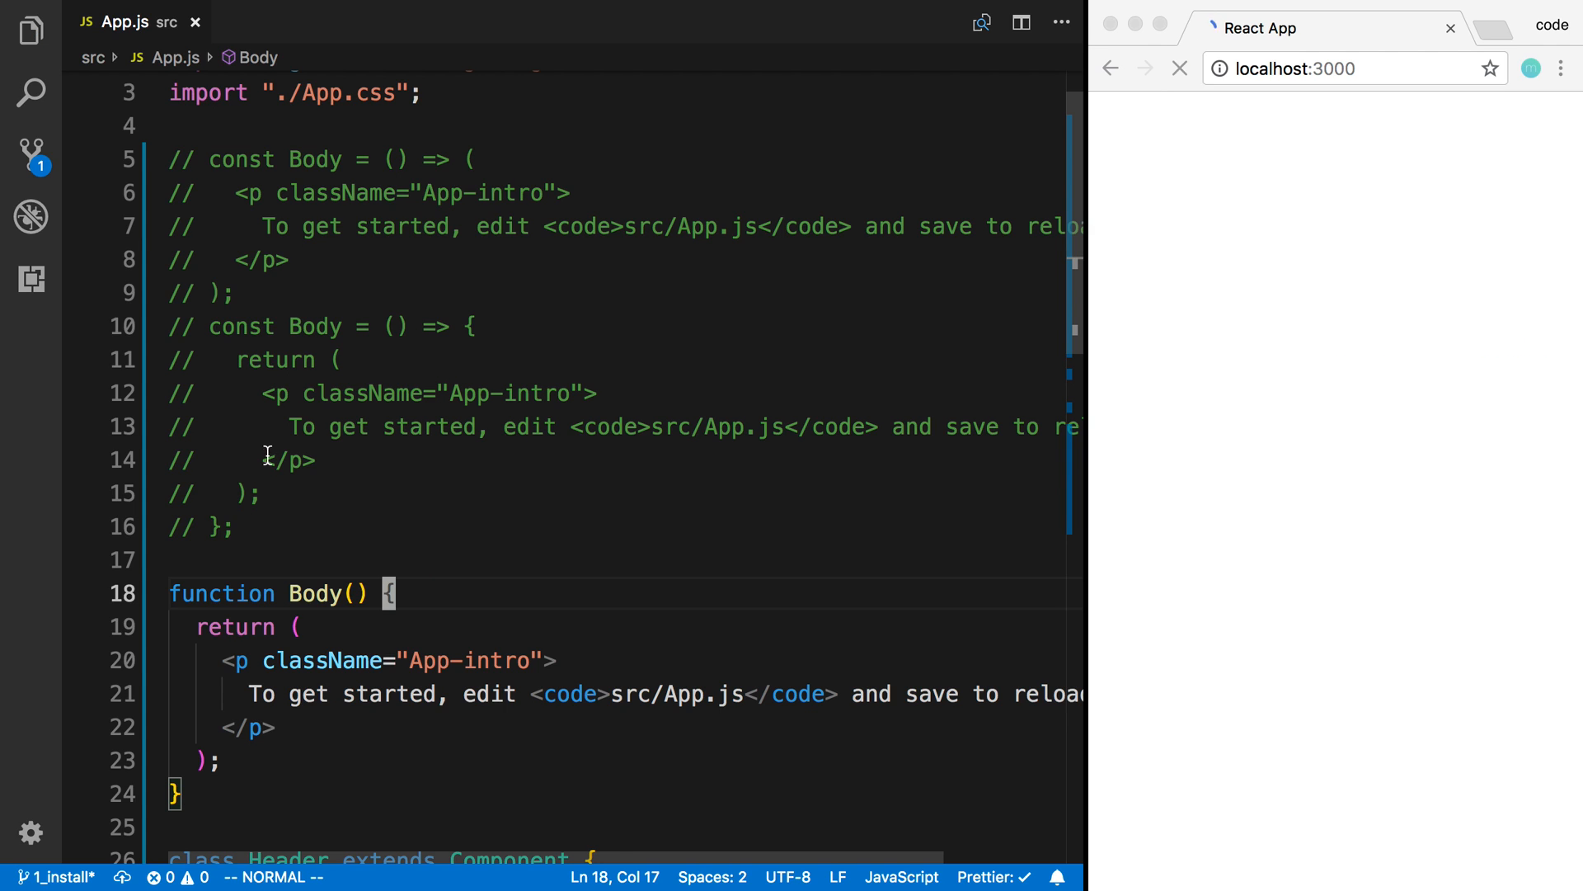
pyautogui.scroll(-2, 315, 452)
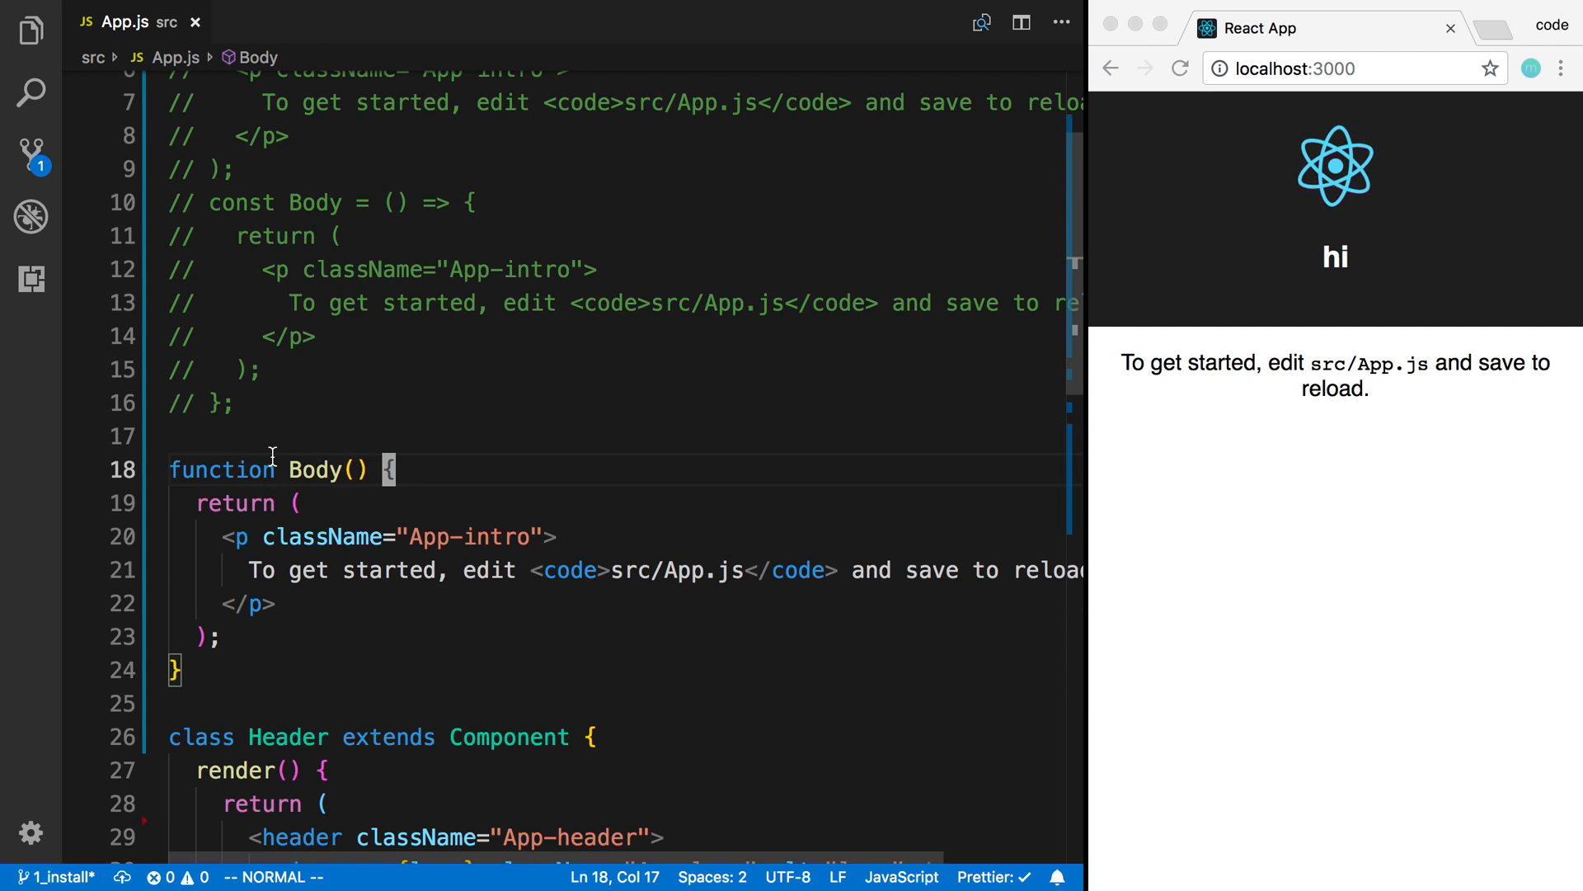
pyautogui.scroll(1, 393, 473)
pyautogui.scroll(1, 393, 474)
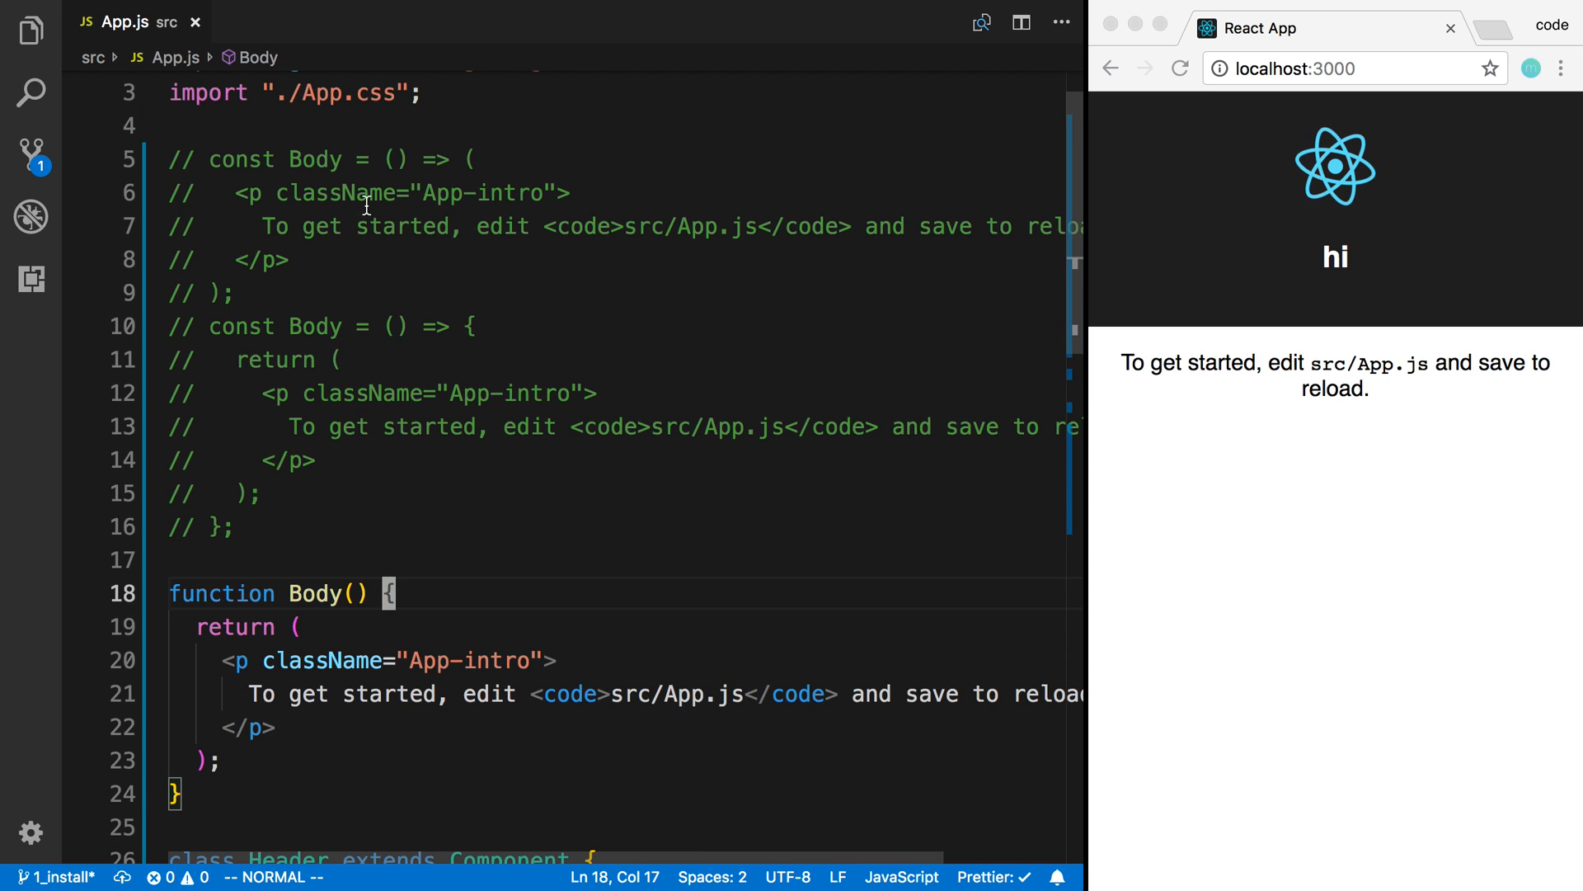
# Comment out the function Body declaration
pyautogui.click(257, 292)
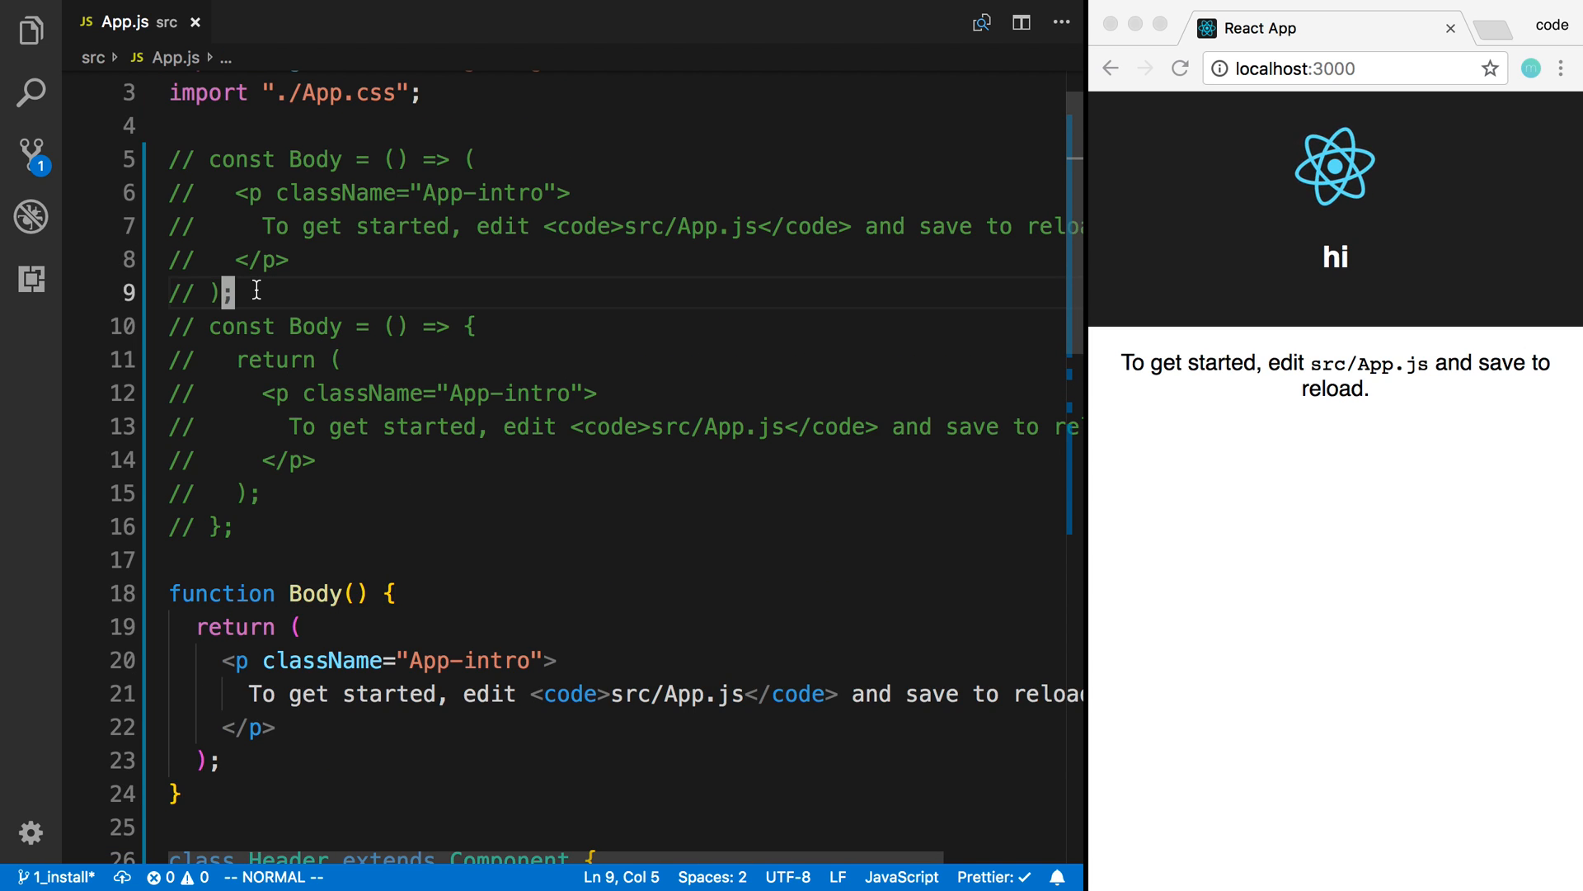
pyautogui.click(239, 592)
pyautogui.hotkey('shift', 'v')
pyautogui.press('}')
pyautogui.press('super+slash')
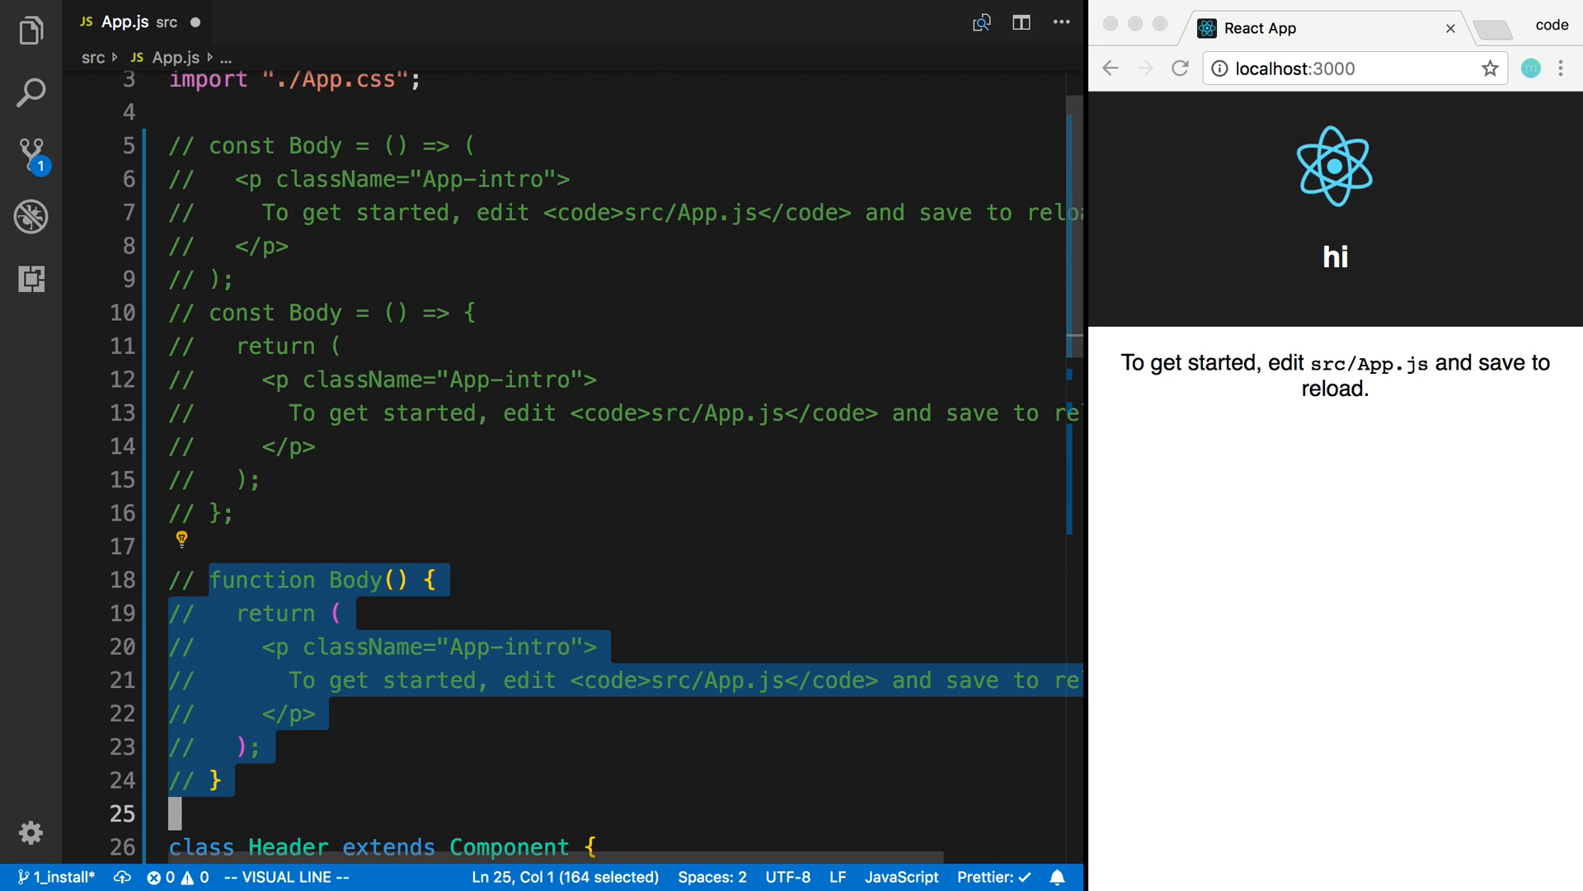
pyautogui.press('Escape')
pyautogui.hotkey('shift', 'v')
# Uncomment the first concise arrow Body block and select it
pyautogui.press('Escape')
pyautogui.press('{')
pyautogui.press('{')
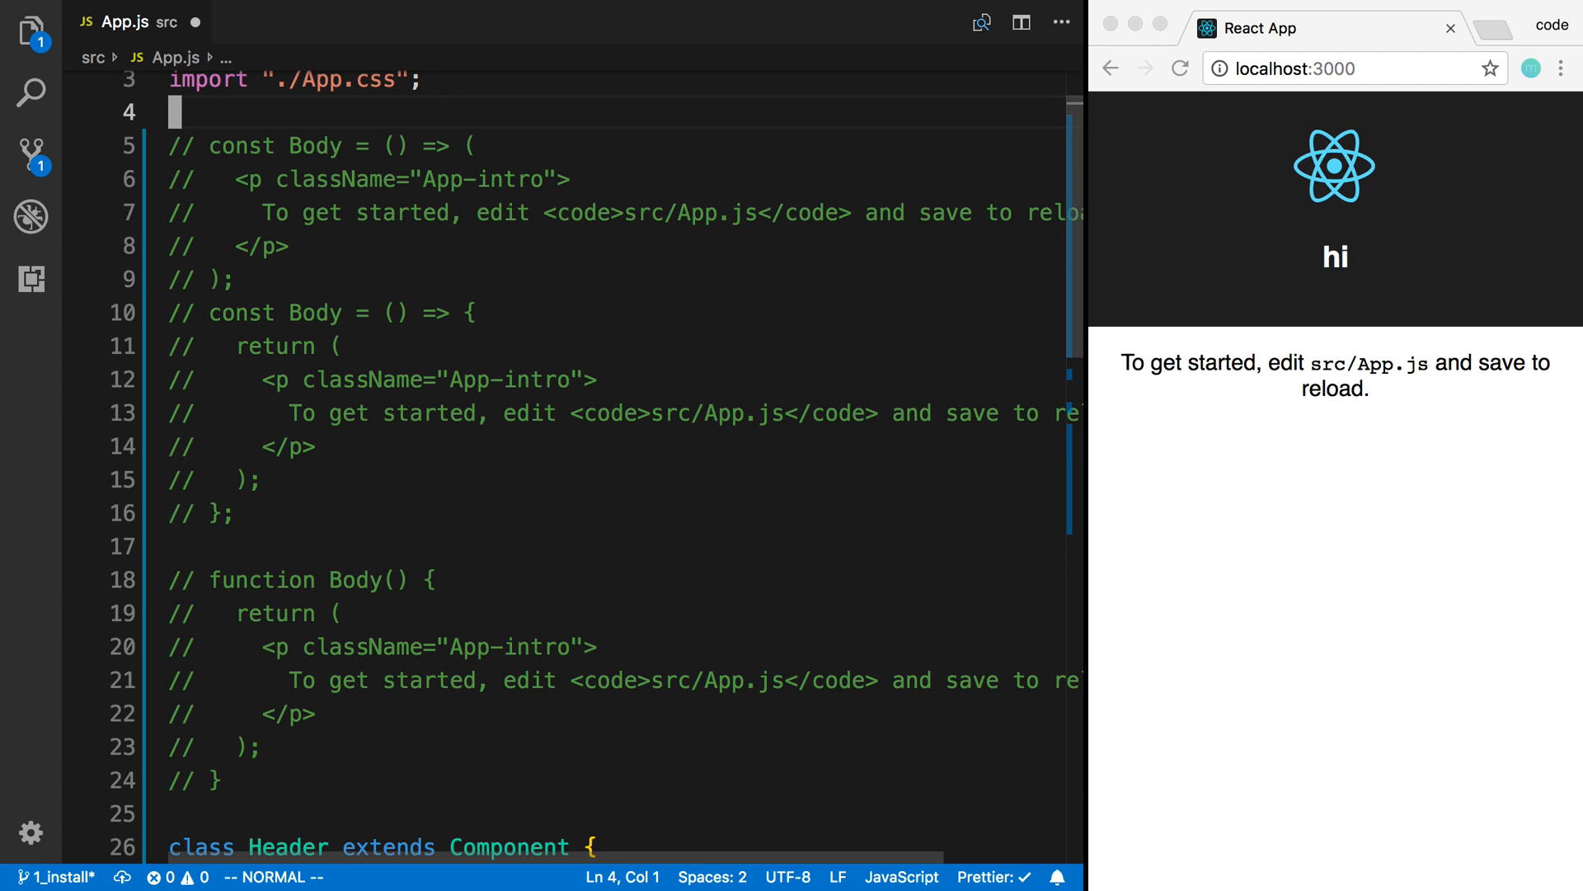
pyautogui.press('j')
pyautogui.hotkey('shift', 'v')
pyautogui.press('j')
pyautogui.press('j')
pyautogui.press('j')
pyautogui.press('j')
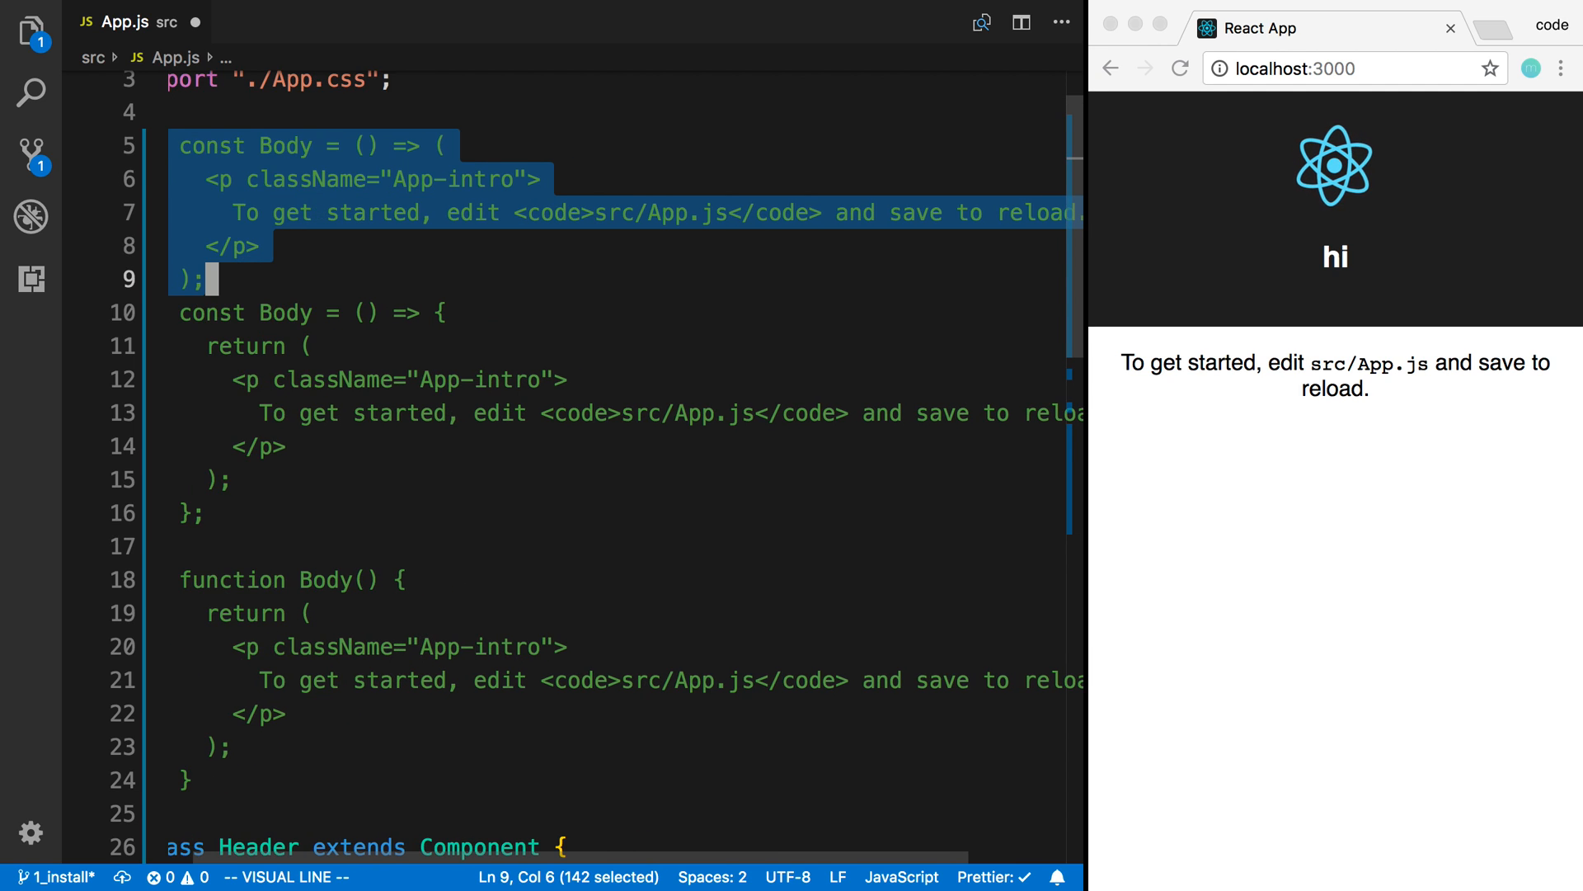
pyautogui.press('super+slash')
pyautogui.press('Escape')
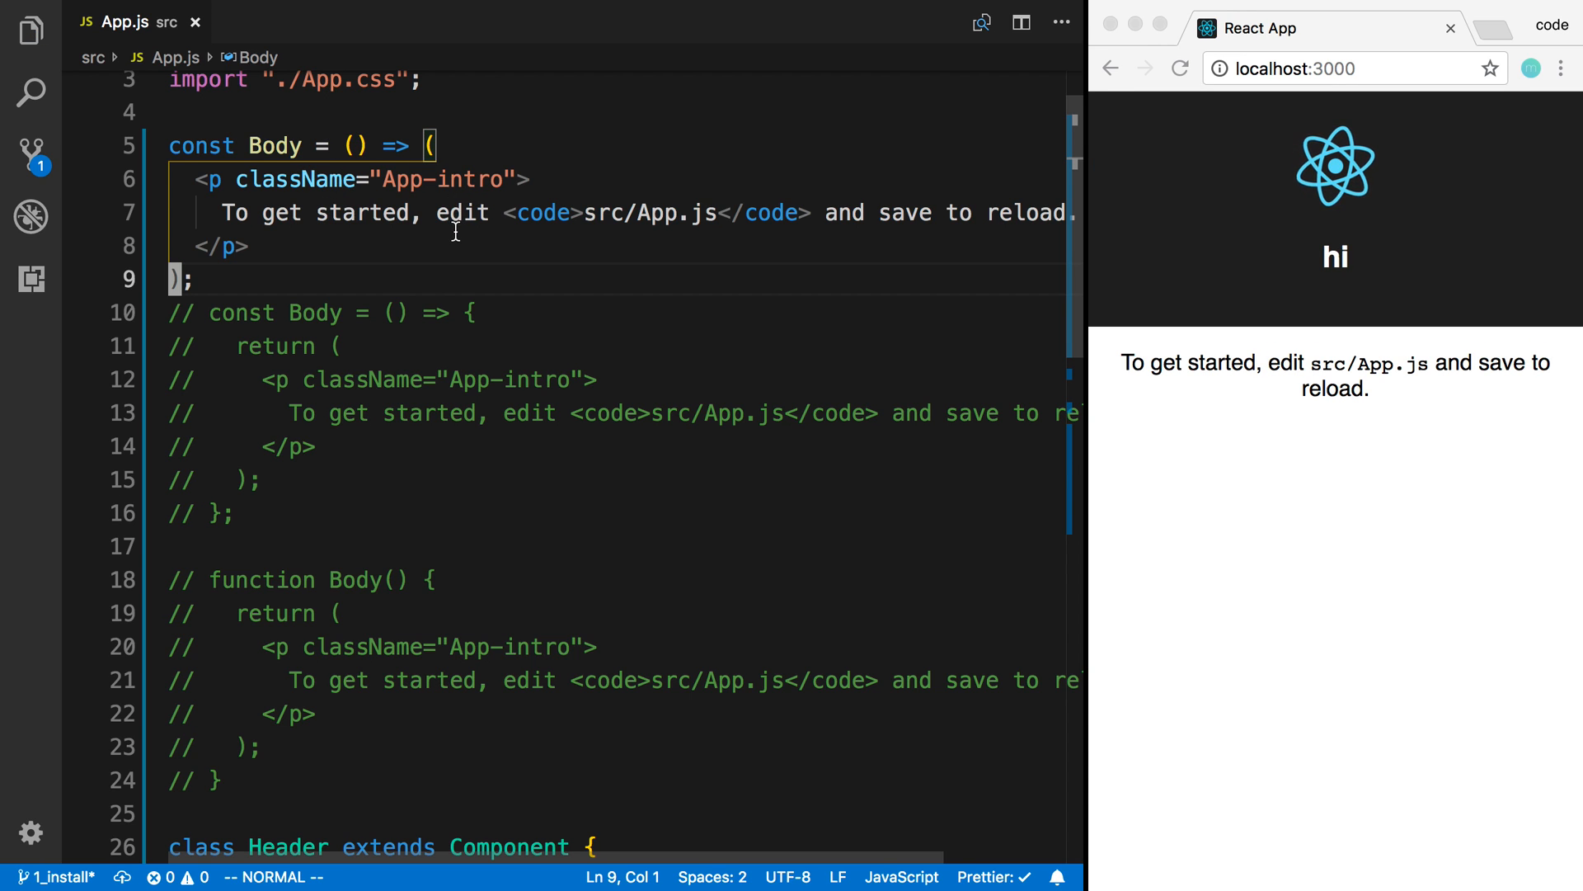
pyautogui.scroll(2, 453, 222)
pyautogui.scroll(-8, 453, 225)
pyautogui.scroll(6, 453, 225)
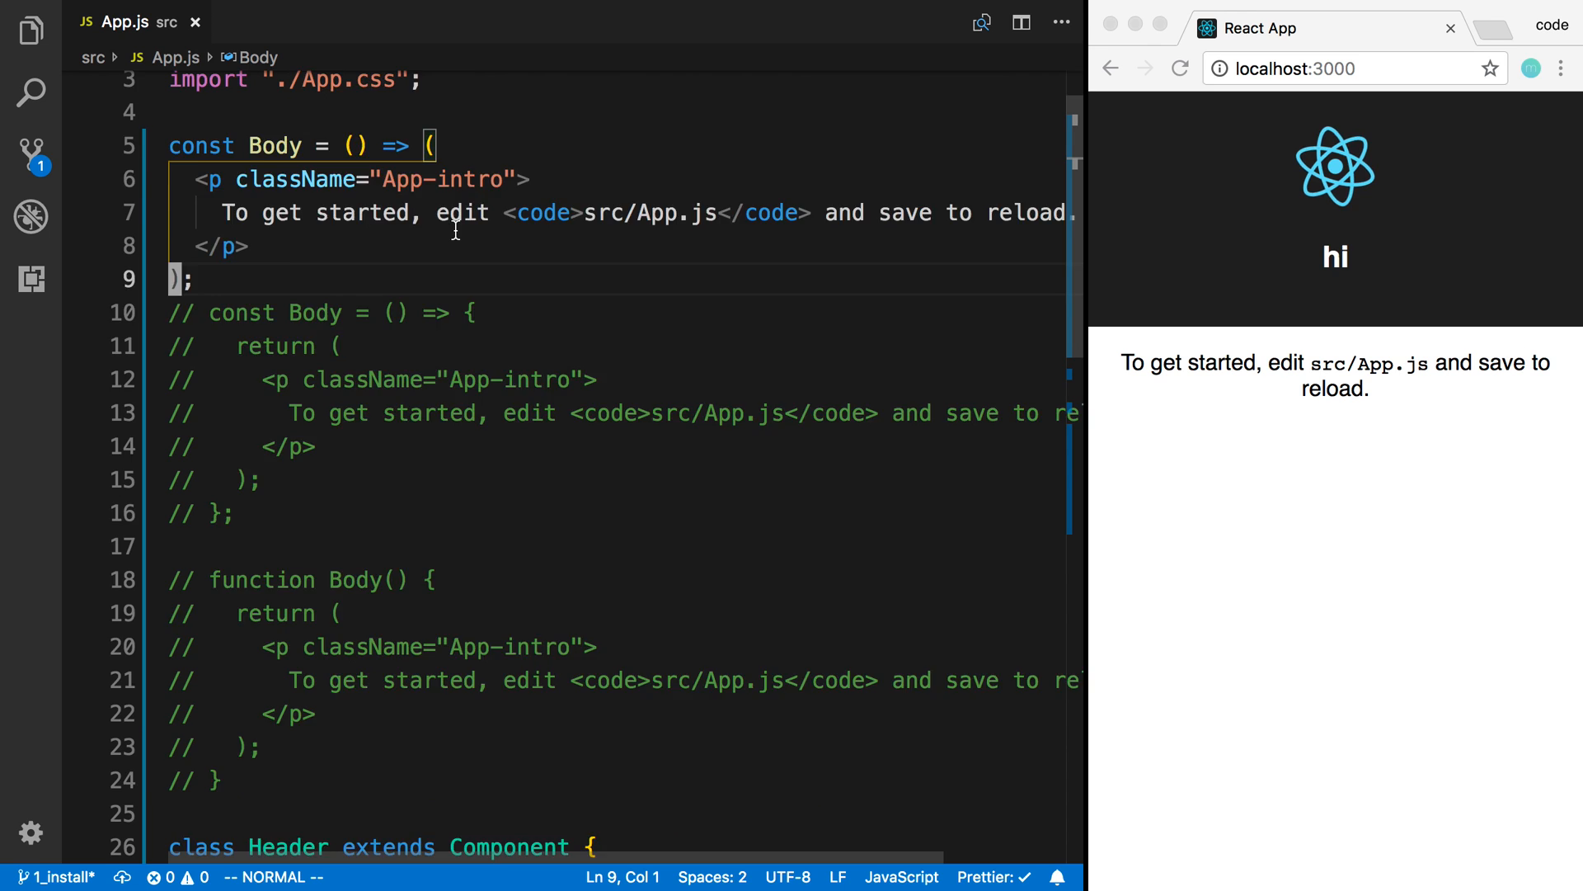
pyautogui.scroll(2, 453, 226)
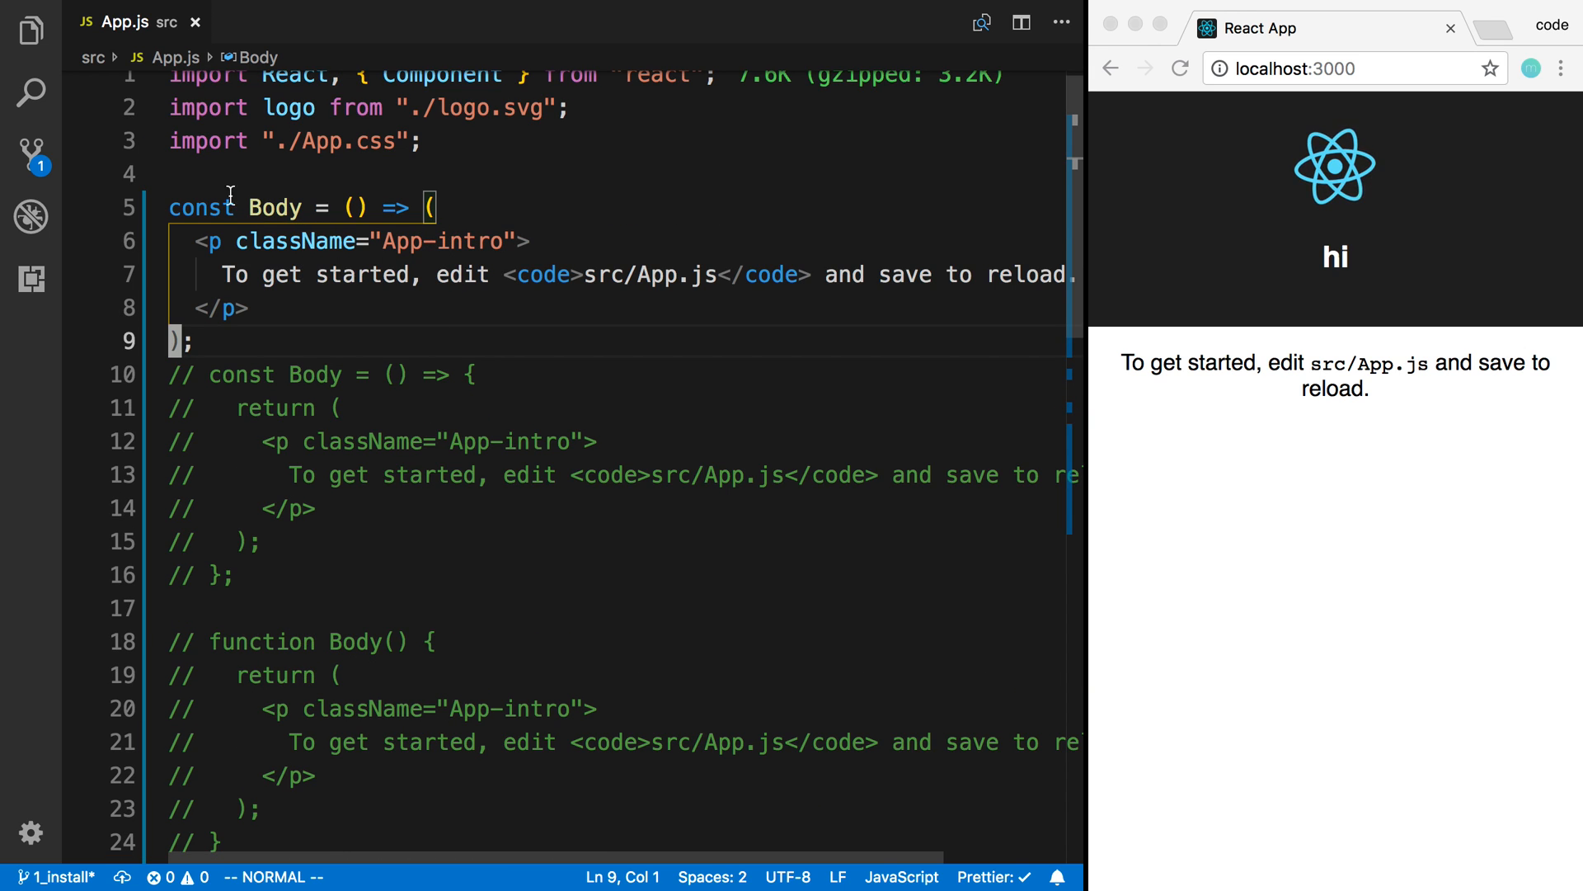
pyautogui.moveTo(172, 208); pyautogui.dragTo(231, 357)
pyautogui.scroll(-8, 230, 357)
pyautogui.scroll(-7, 259, 343)
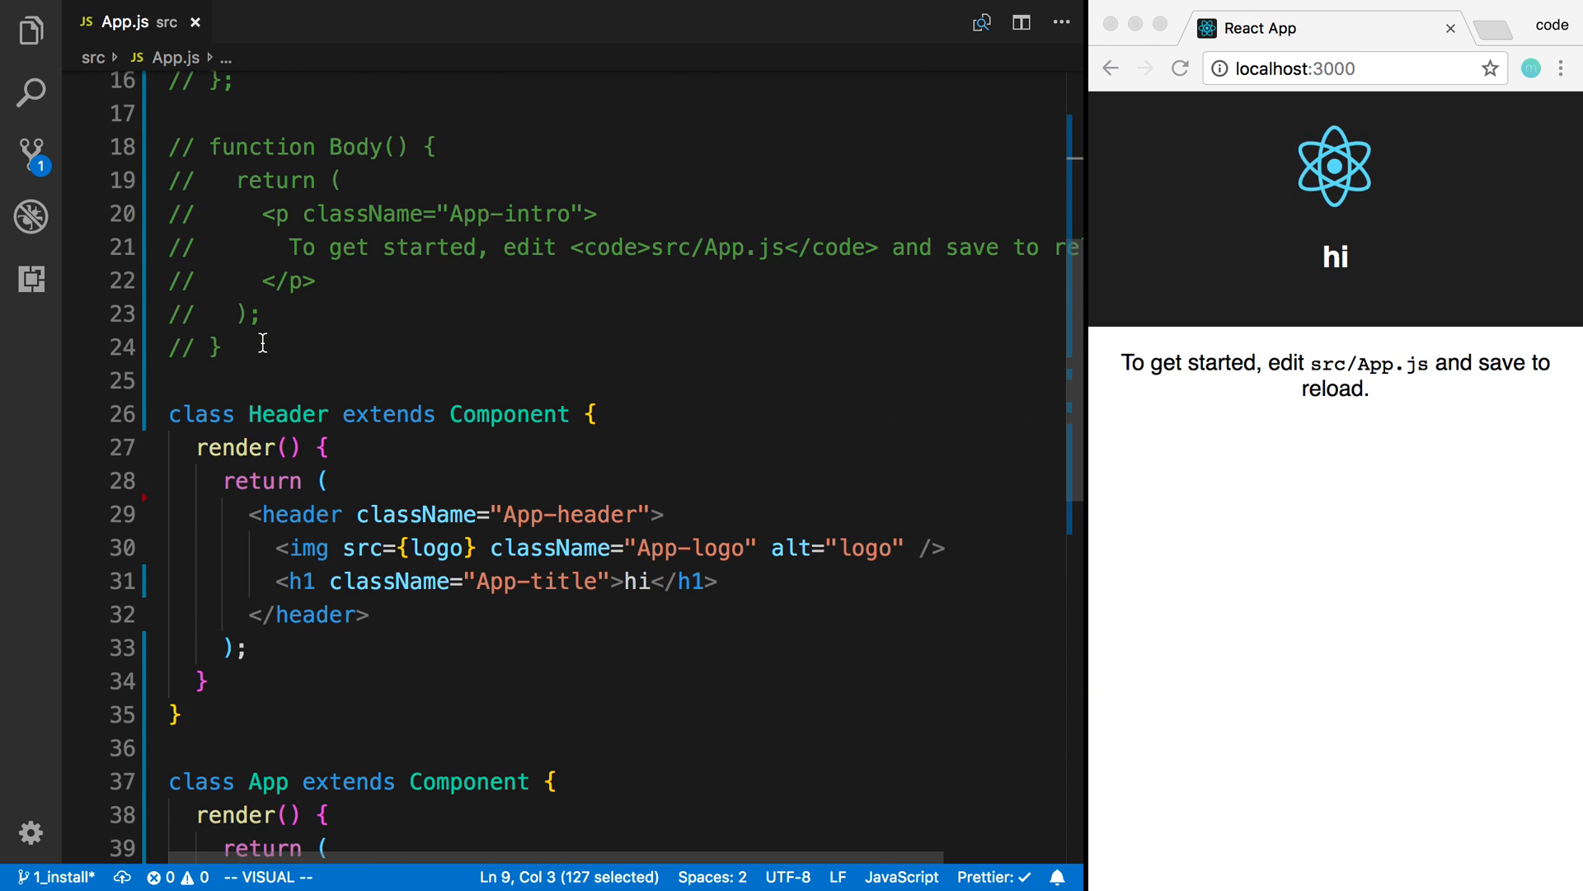
pyautogui.click(149, 714)
pyautogui.keyDown('shift'); pyautogui.click(151, 413); pyautogui.keyUp('shift')
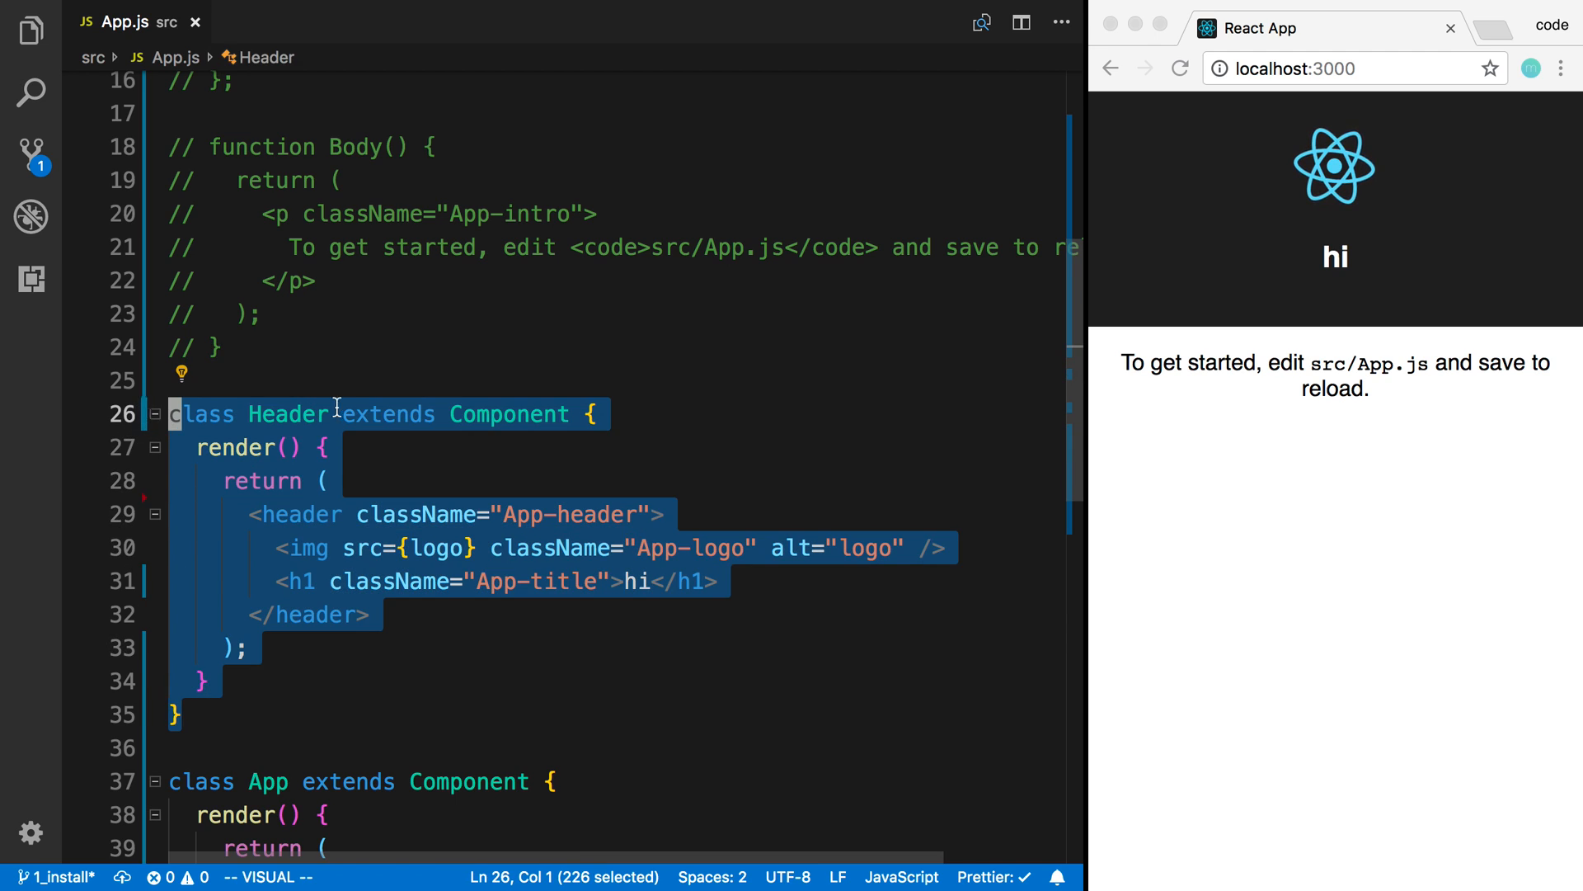
pyautogui.click(449, 371)
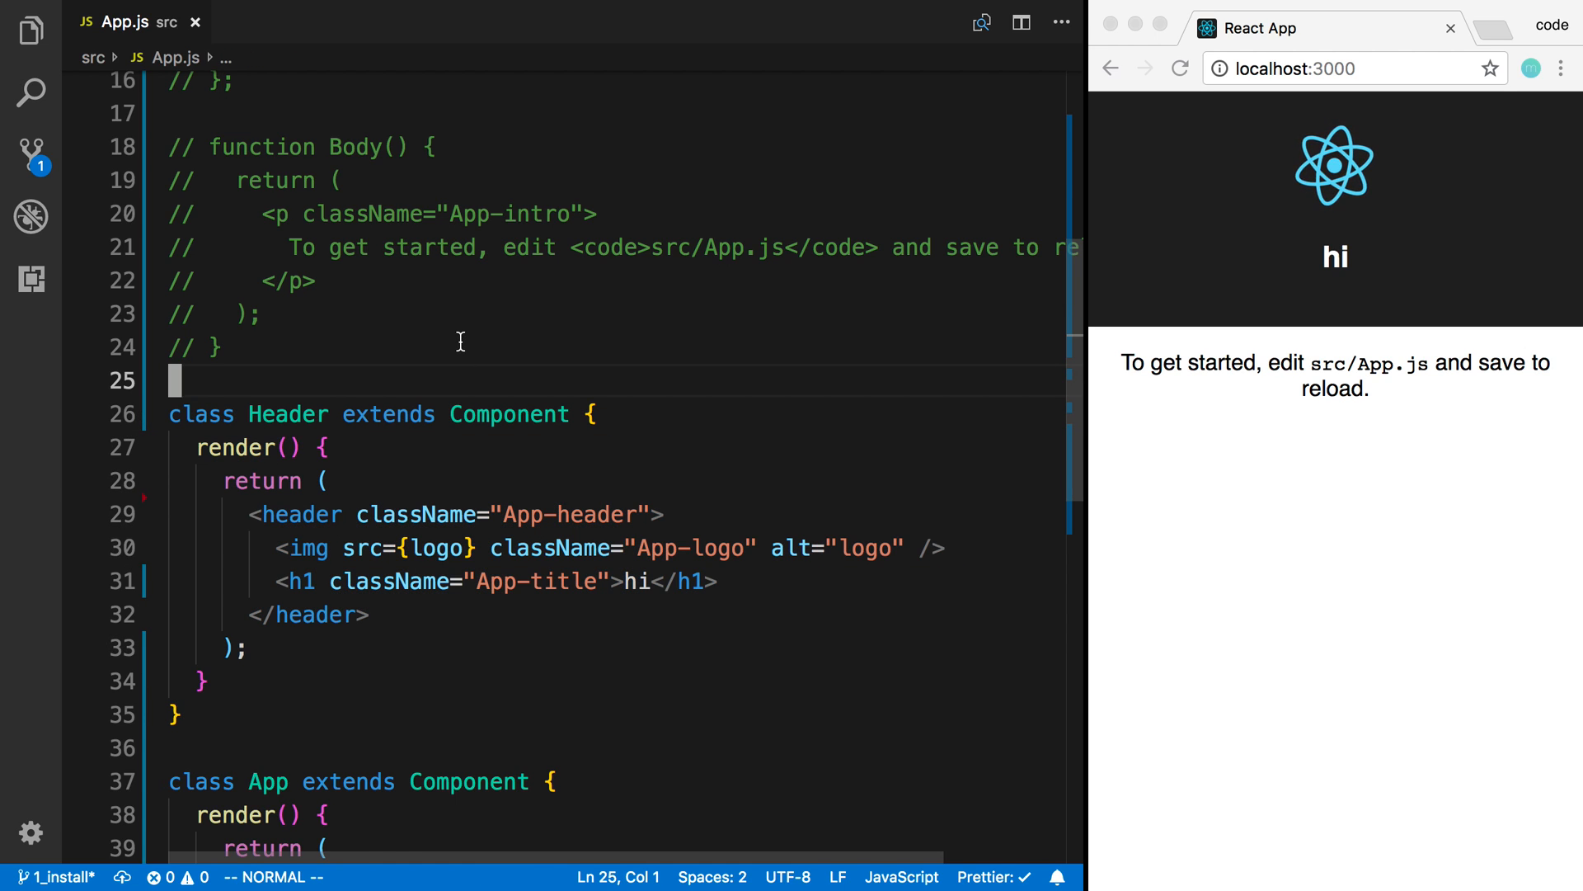
pyautogui.scroll(-1, 453, 337)
pyautogui.scroll(-2, 460, 343)
pyautogui.scroll(-1, 460, 343)
pyautogui.scroll(-1, 460, 343)
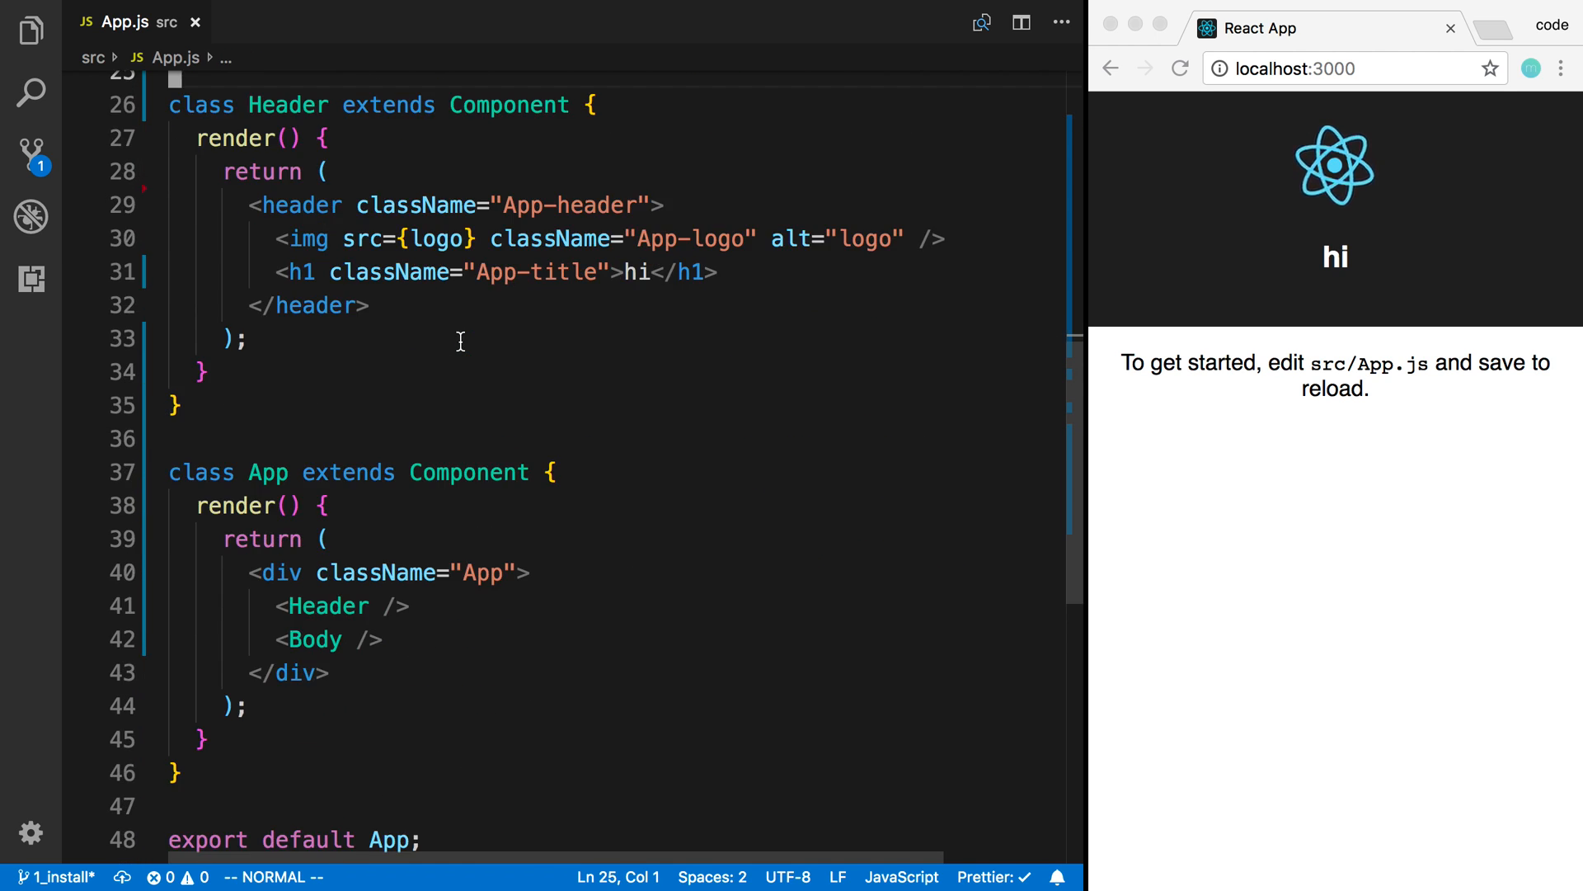
pyautogui.scroll(1, 461, 343)
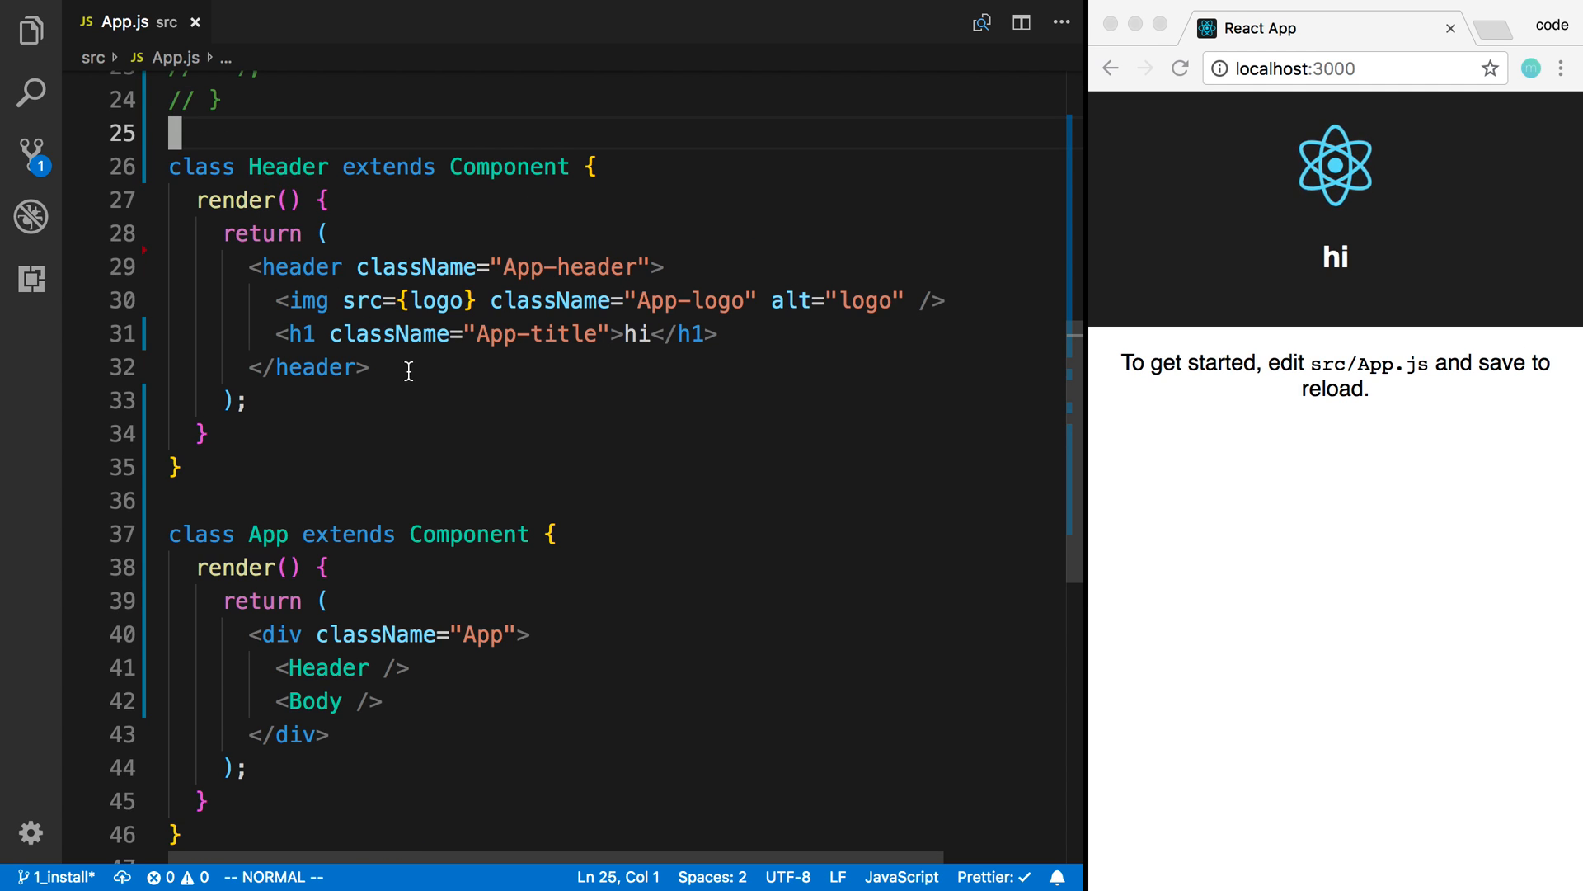
pyautogui.click(334, 667)
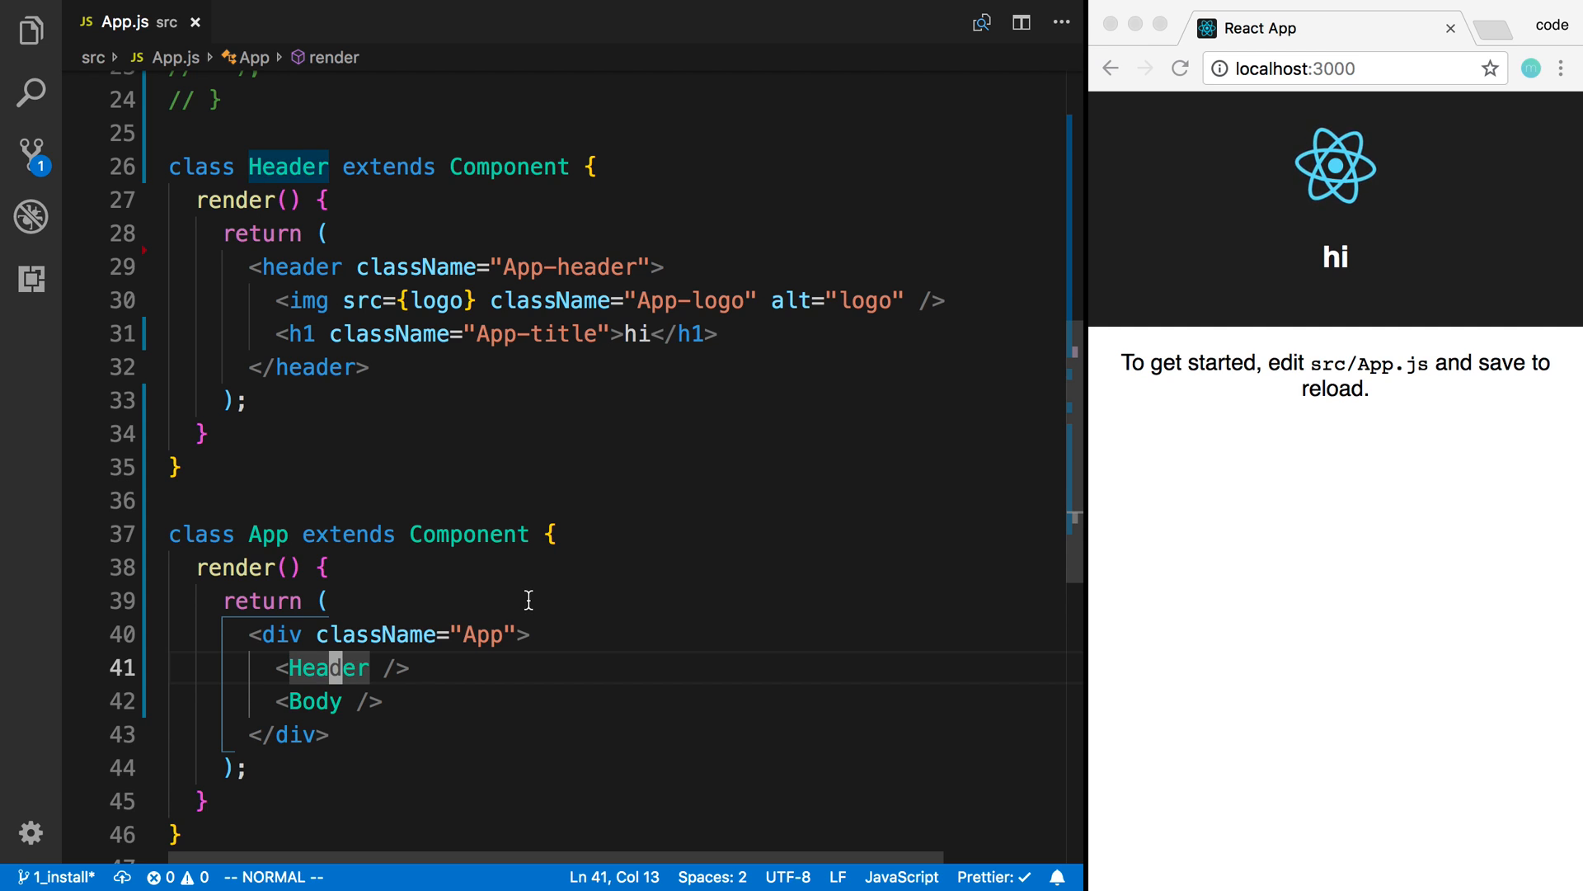
pyautogui.click(276, 669)
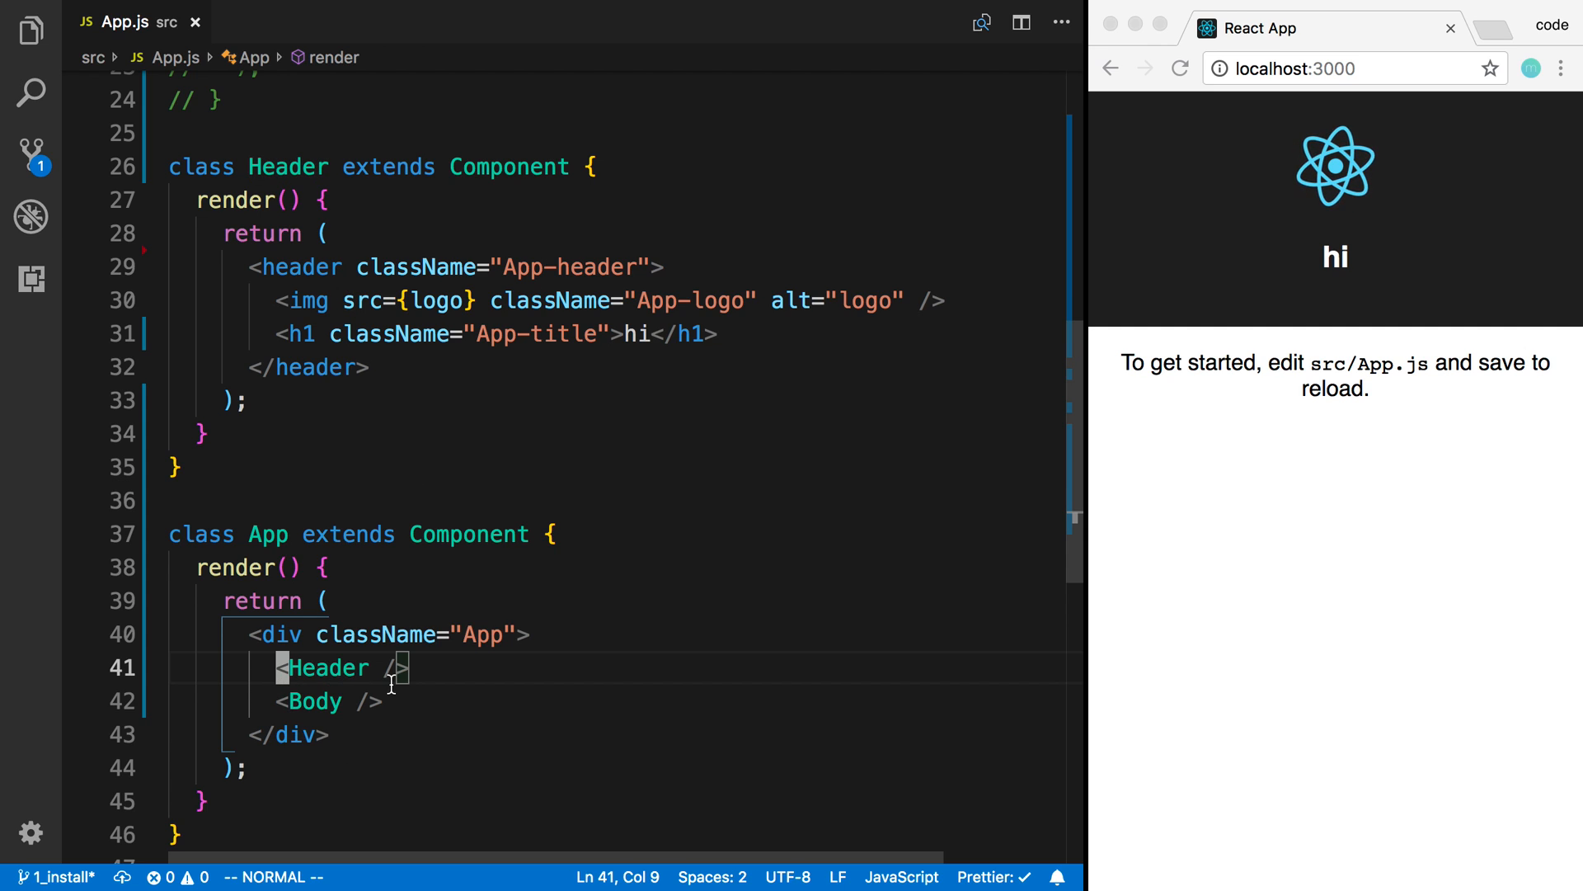
pyautogui.click(422, 676)
pyautogui.press('h')
pyautogui.press('h')
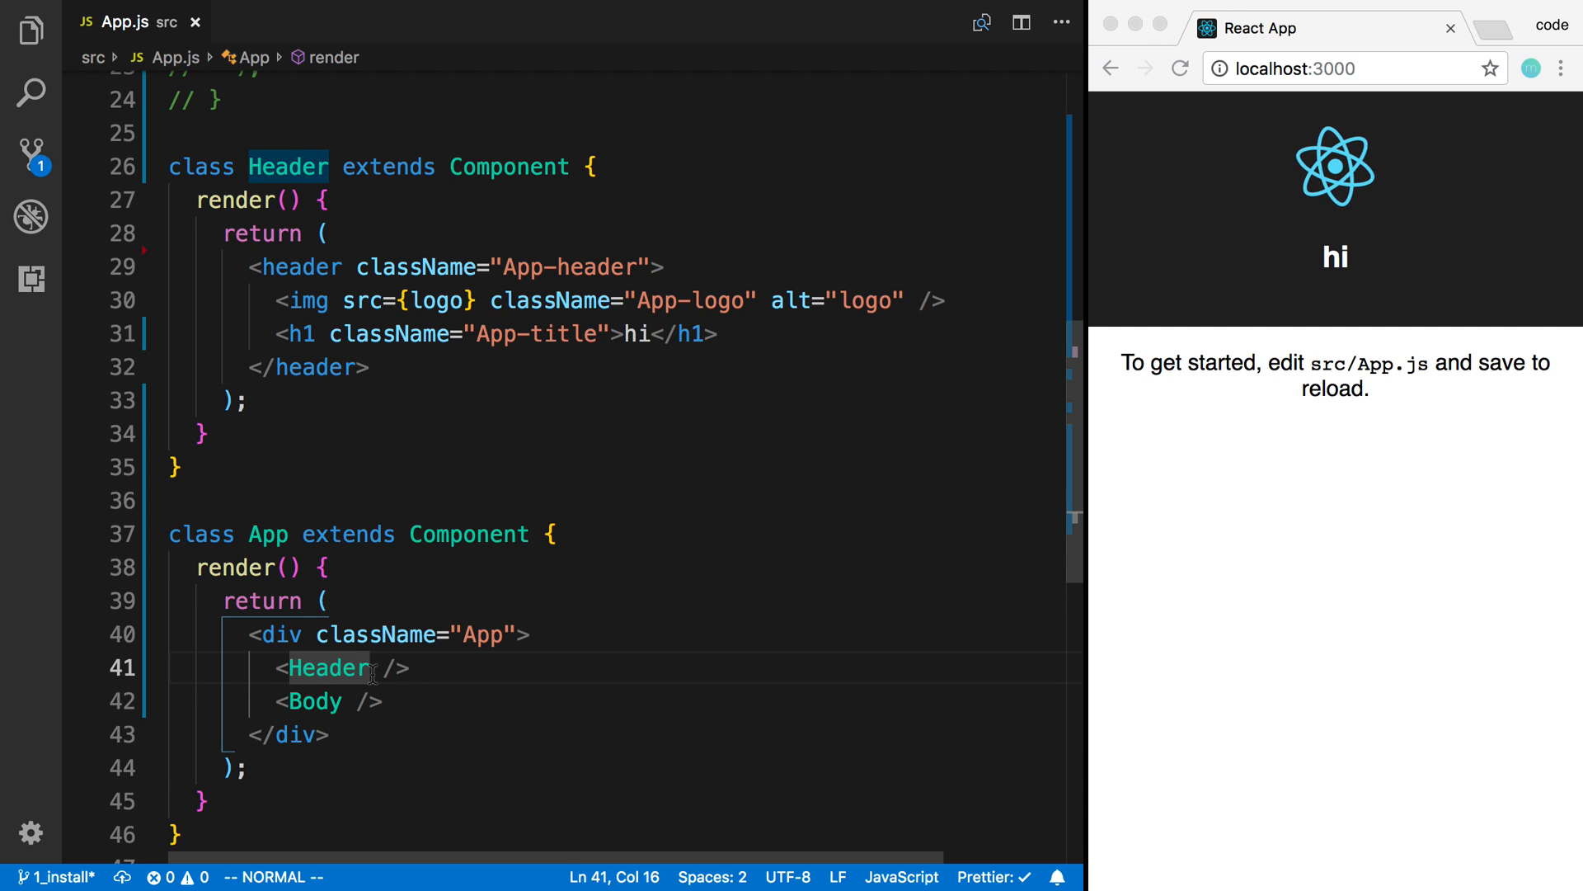
pyautogui.press('x')
pyautogui.press('x')
pyautogui.write('ader></H')
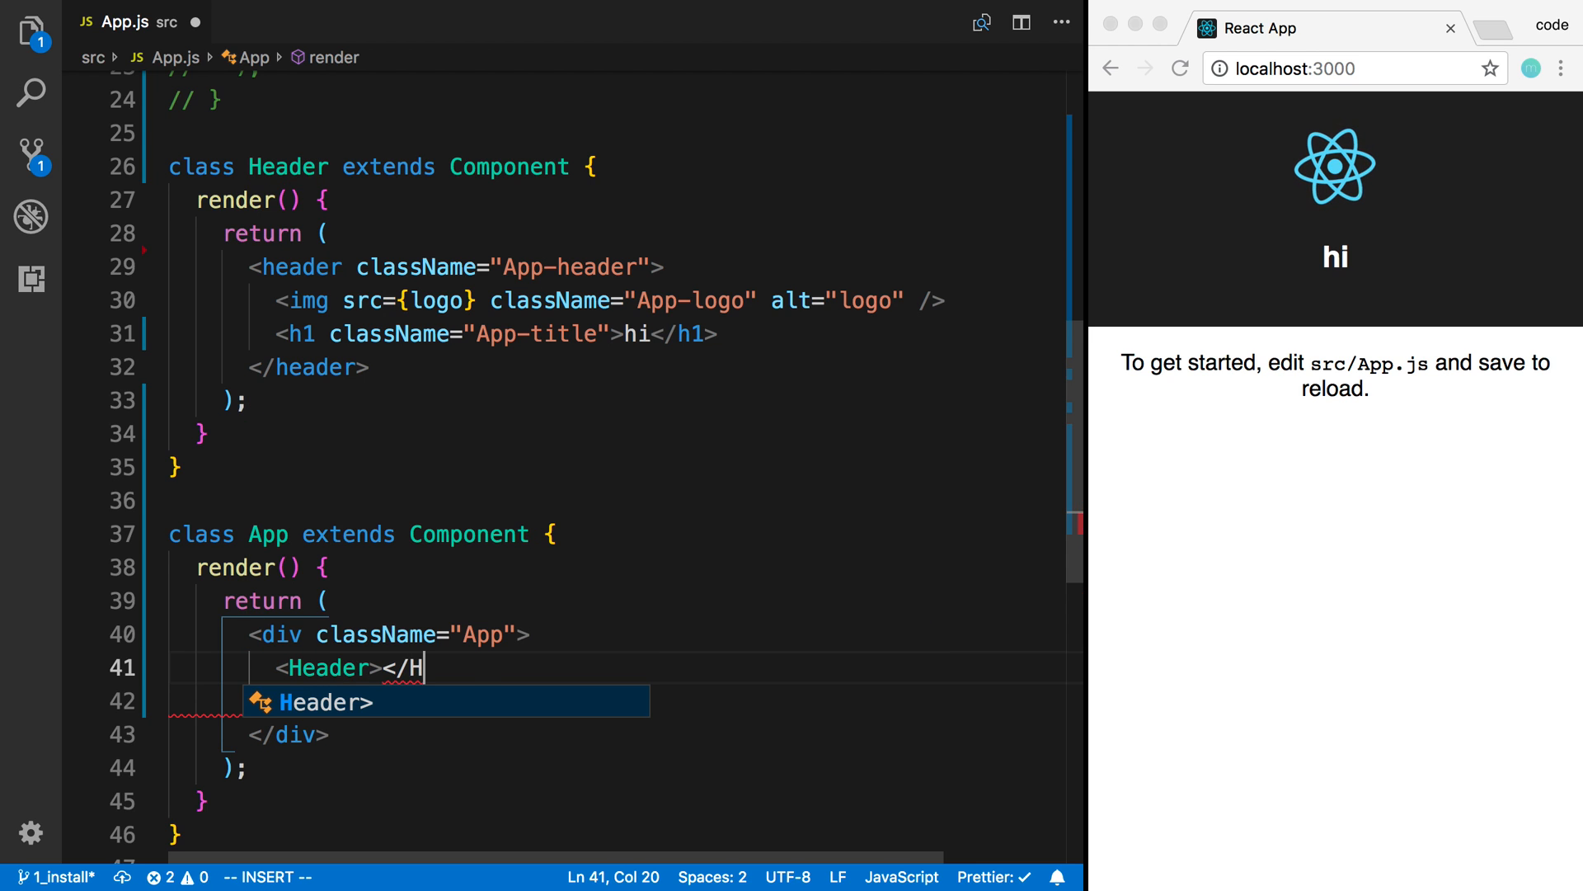
pyautogui.press('Return')
pyautogui.scroll(-2, 420, 593)
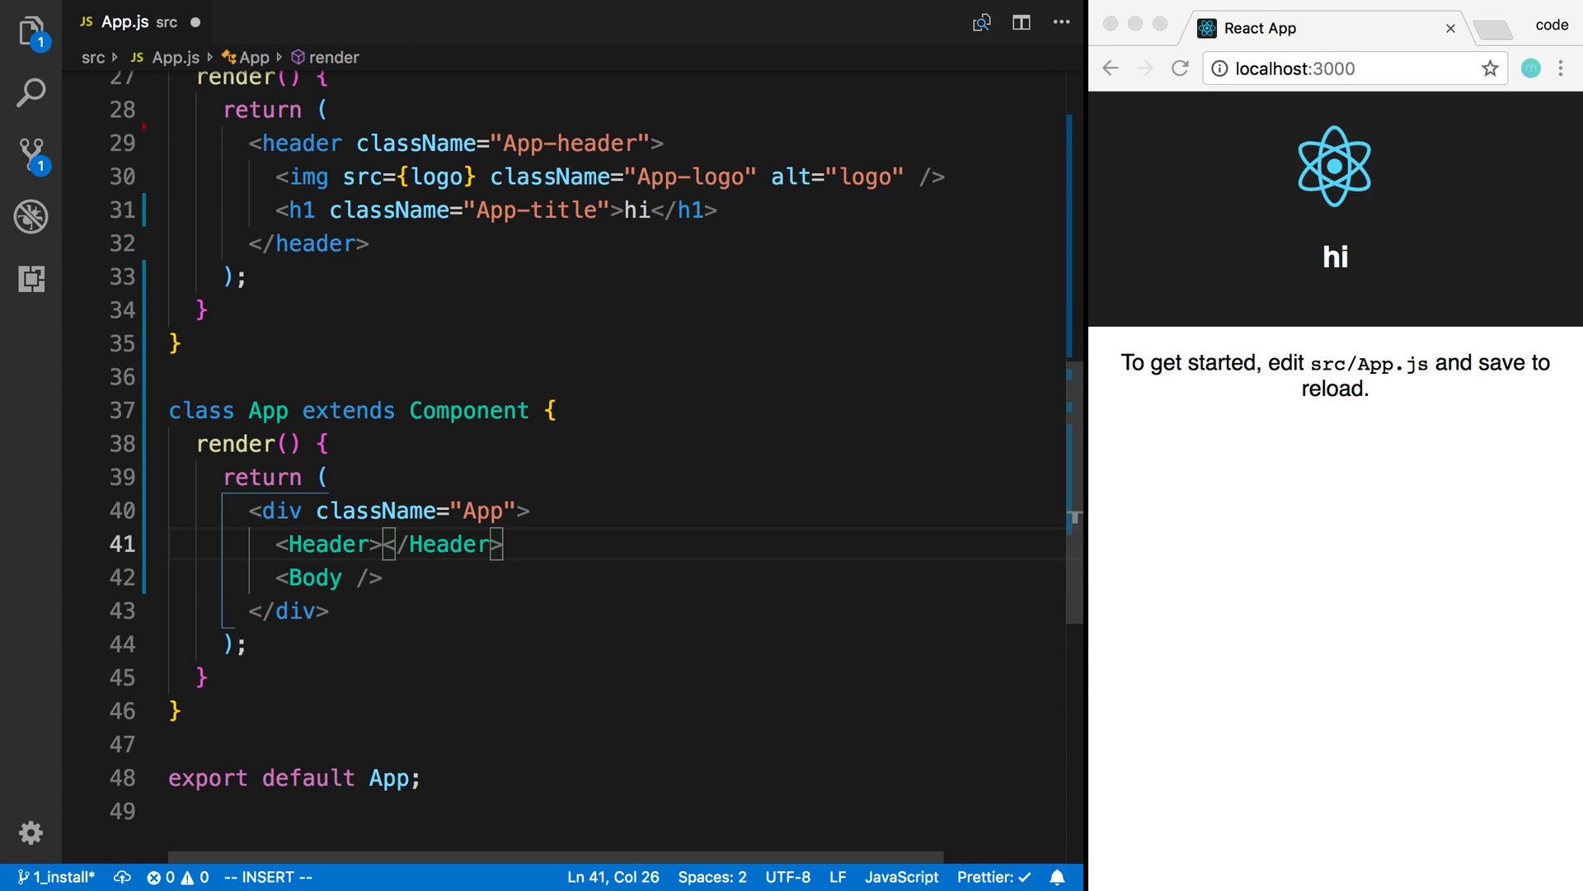
pyautogui.press('Escape')
pyautogui.hotkey('ctrl', 's')
pyautogui.write('<Header />')
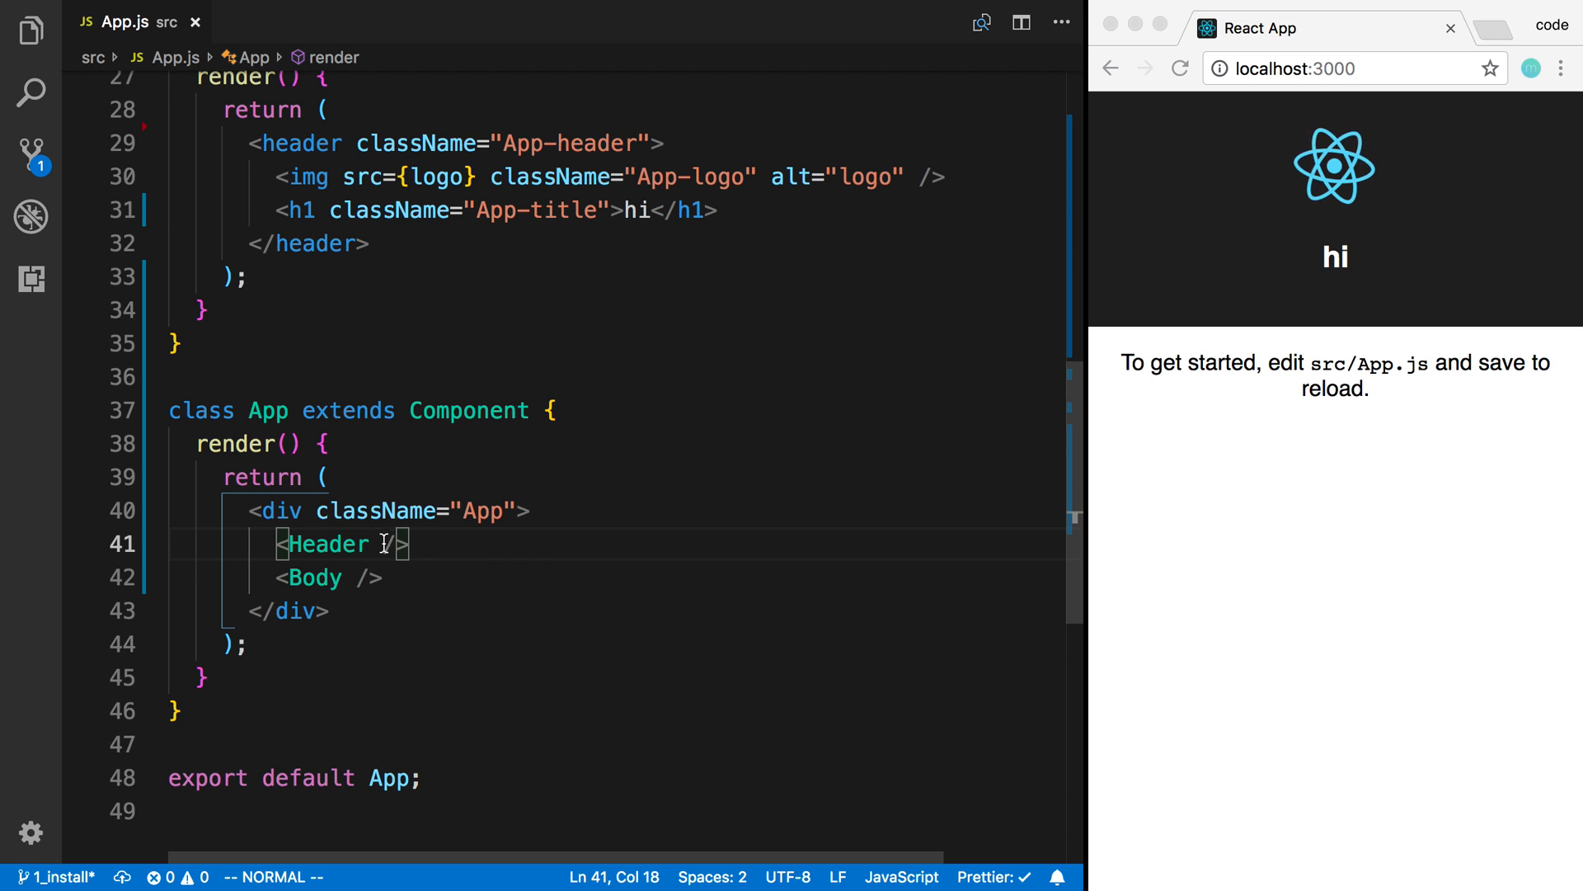
pyautogui.press('h')
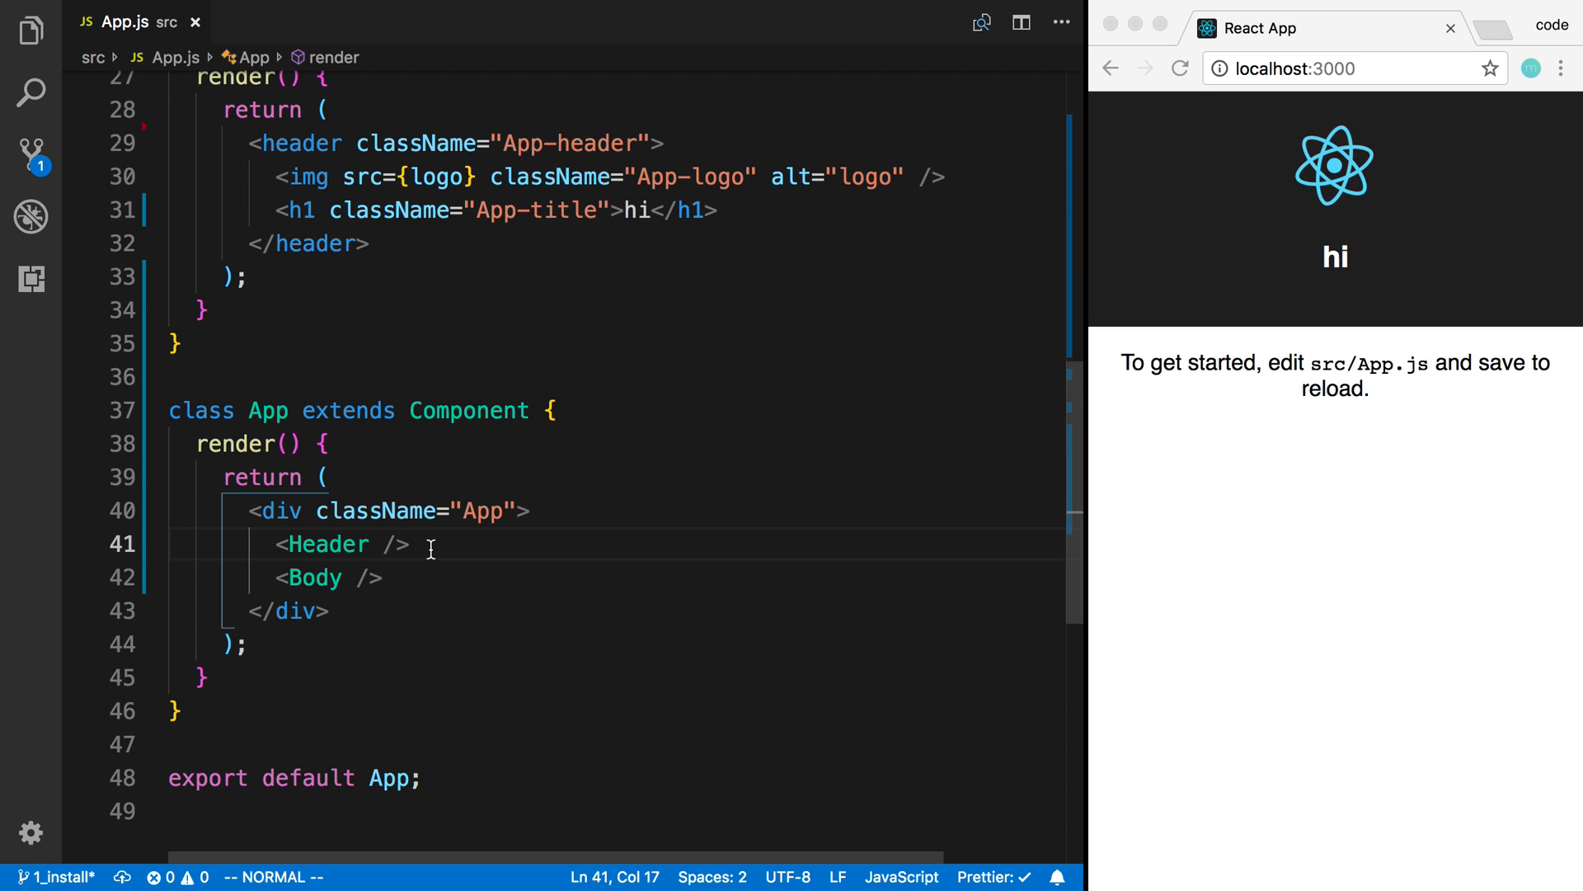